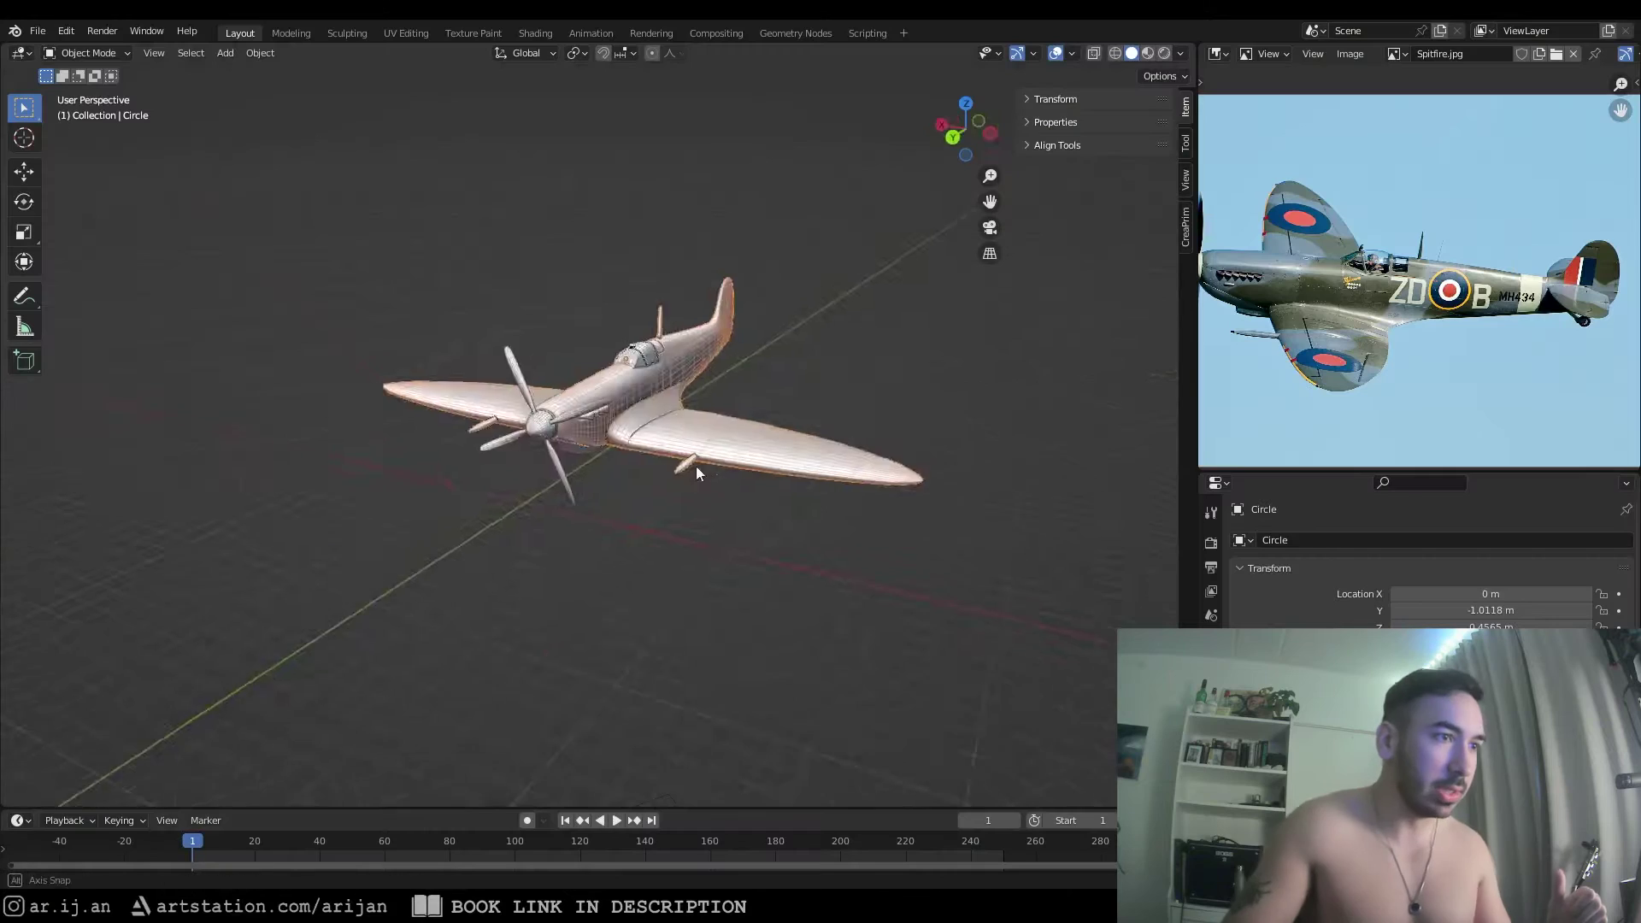
Create a new material named UV TEST for the aircraft body in the Shading workspace
mouse_move(696, 465)
middle_mouse_down()
mouse_move(538, 470)
mouse_move(573, 442)
mouse_move(730, 429)
mouse_move(540, 432)
mouse_move(266, 401)
middle_mouse_up()
left_click(535, 33)
middle_click_drag(617, 395, 809, 382)
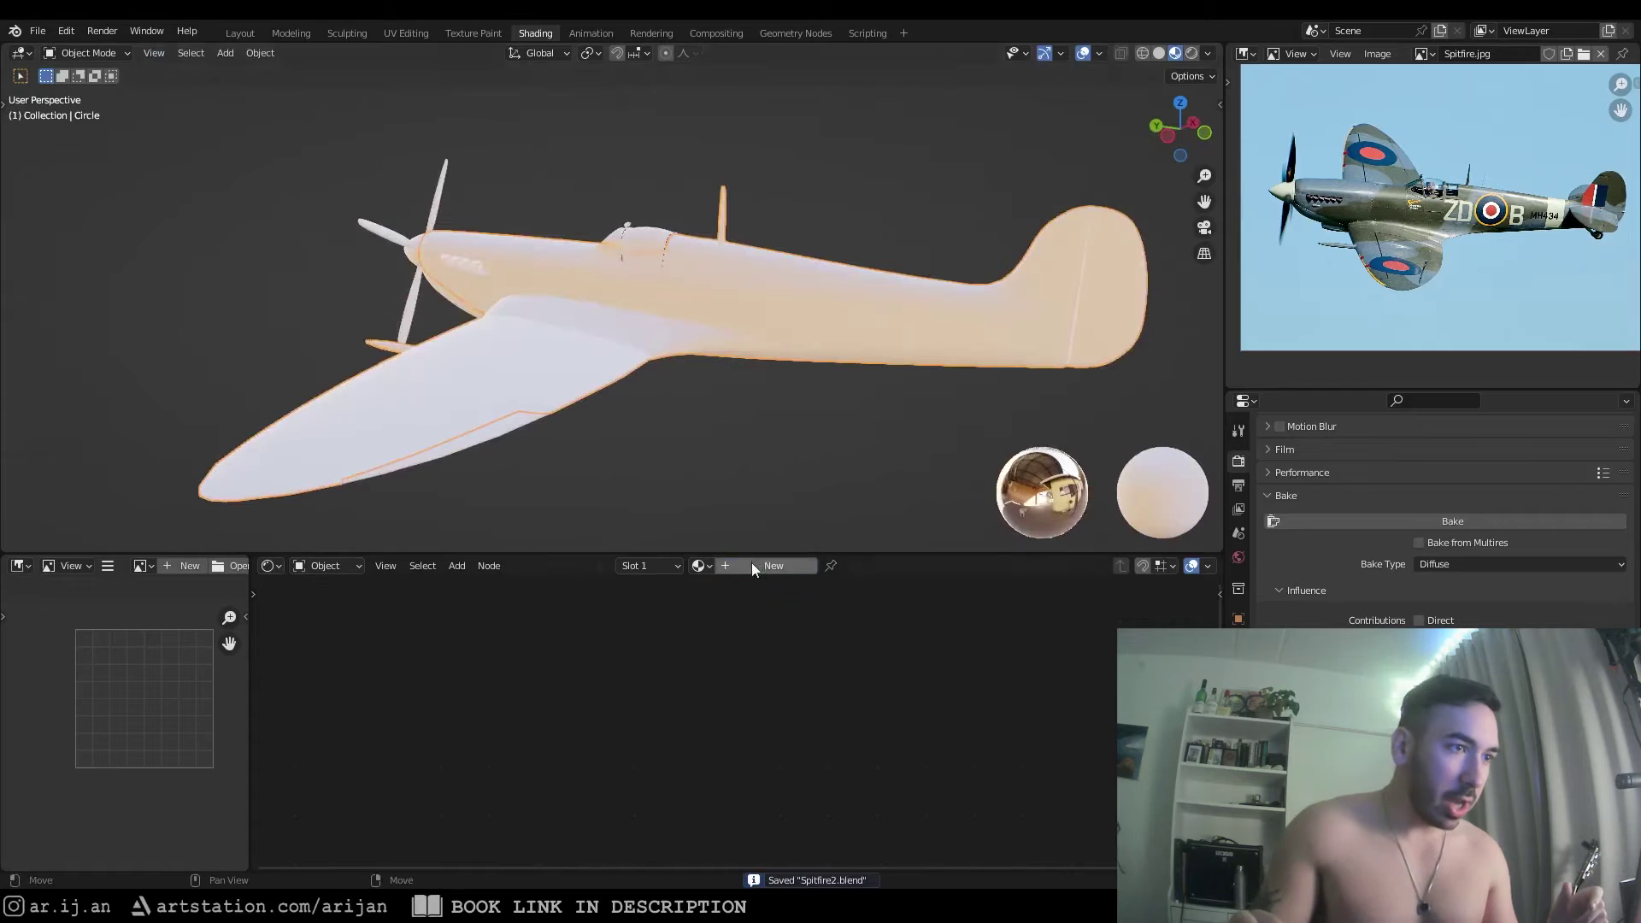
left_click(753, 566)
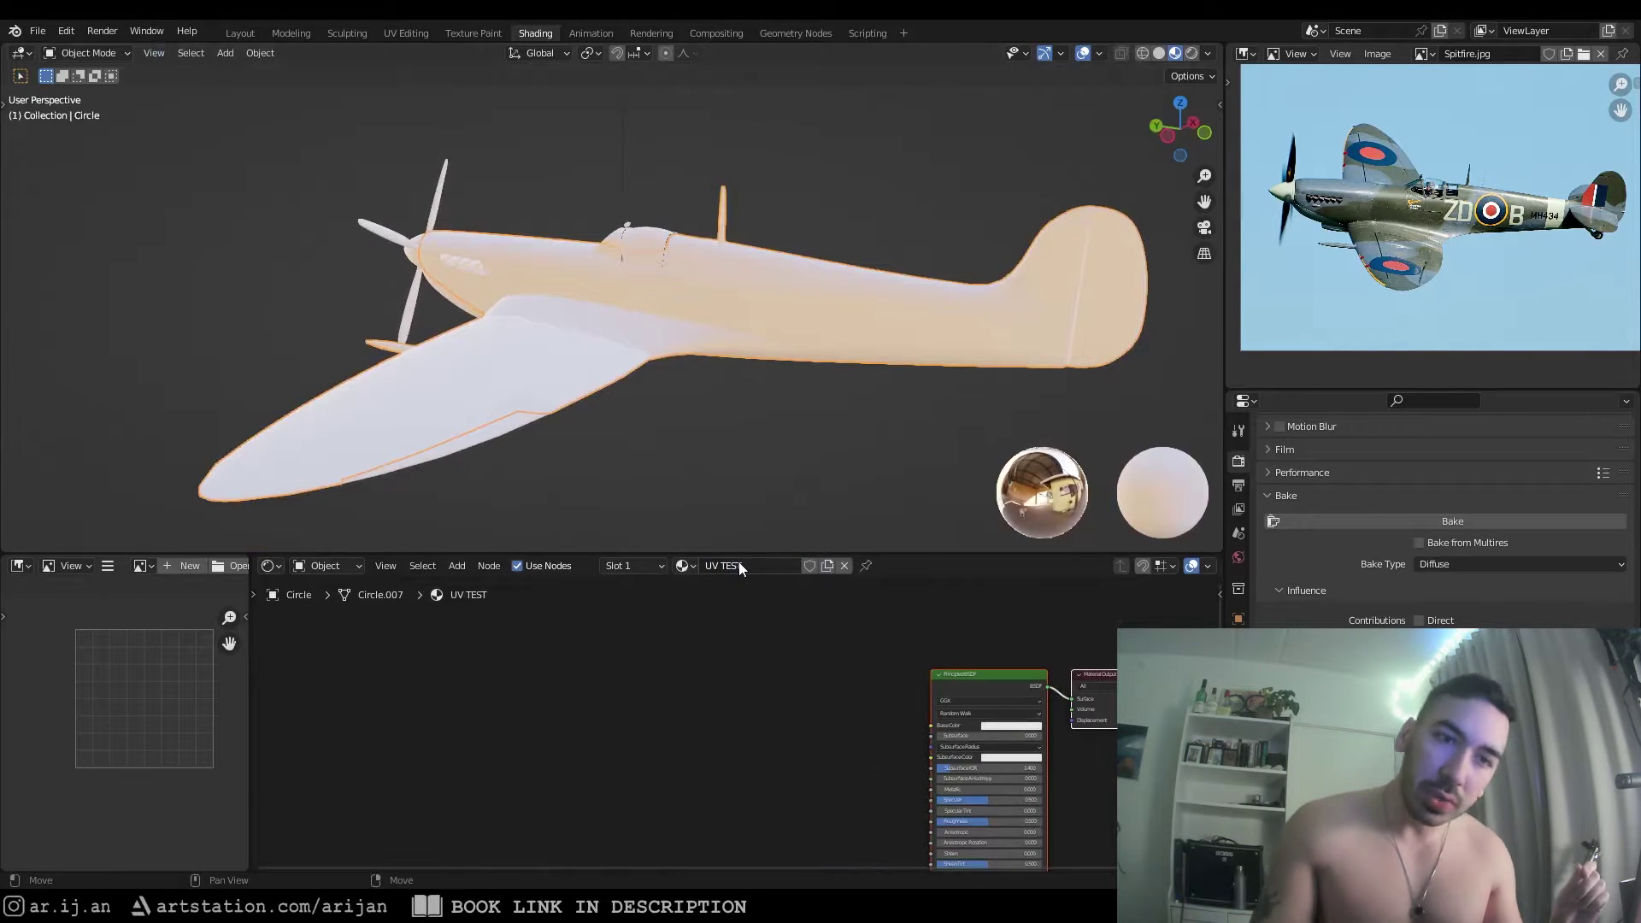
Add an Image Texture node beside the Principled BSDF in the UV TEST material
key("shift+a")
type("imag")
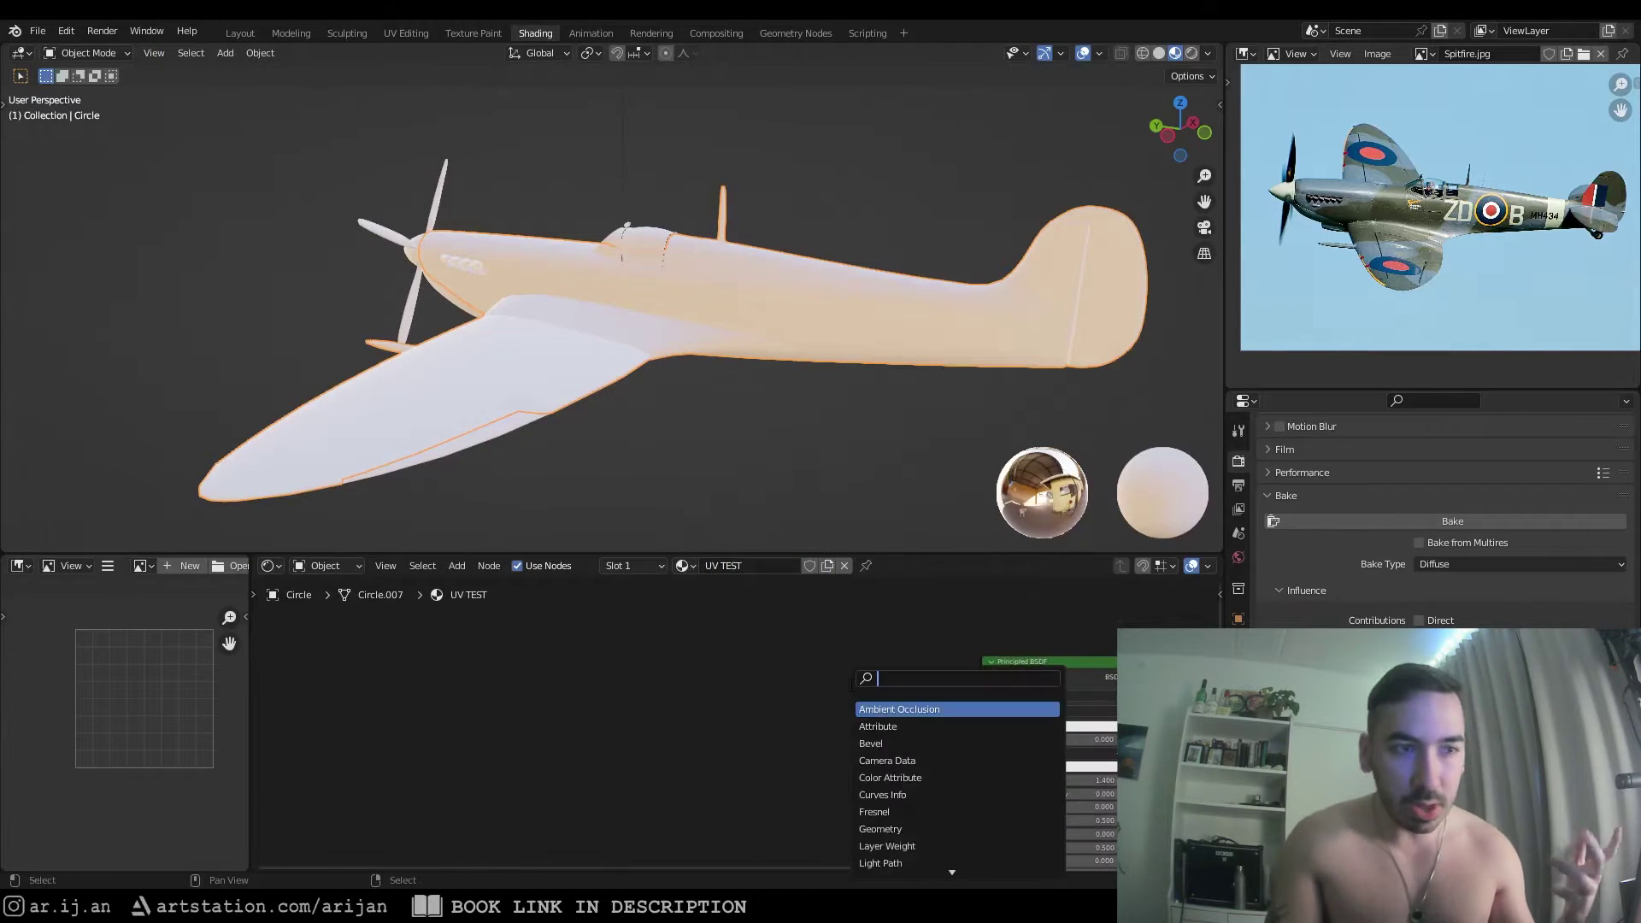
type("e")
key("Return")
left_click(777, 718)
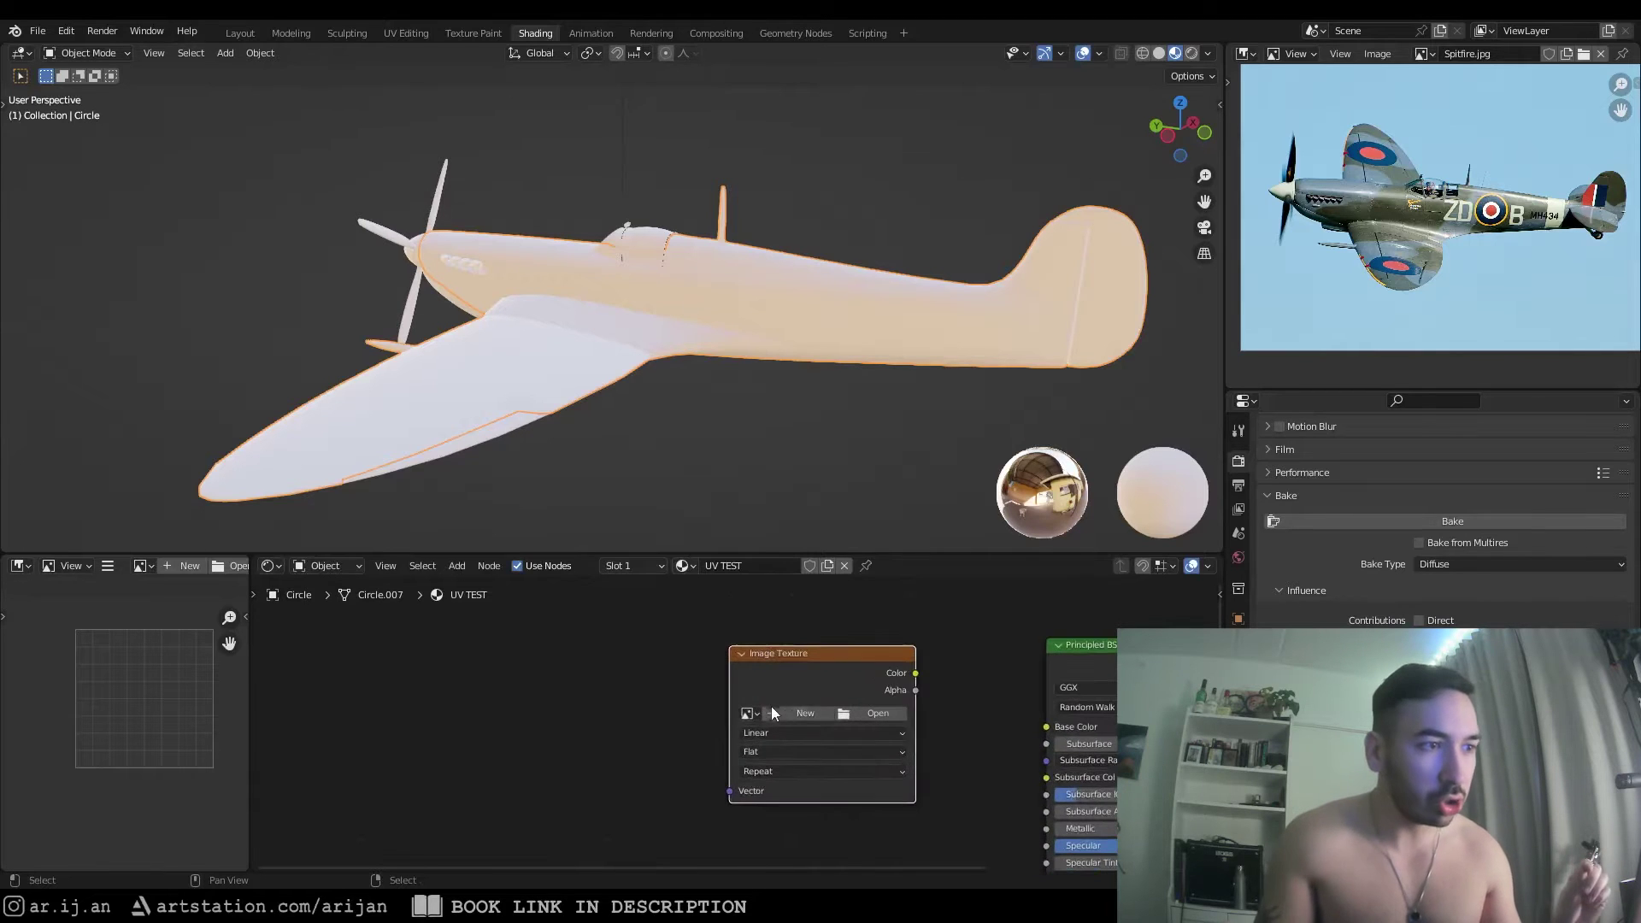
Generate a new Color Grid image named UV test in the texture node and link its Color to Base Color
left_click(776, 718)
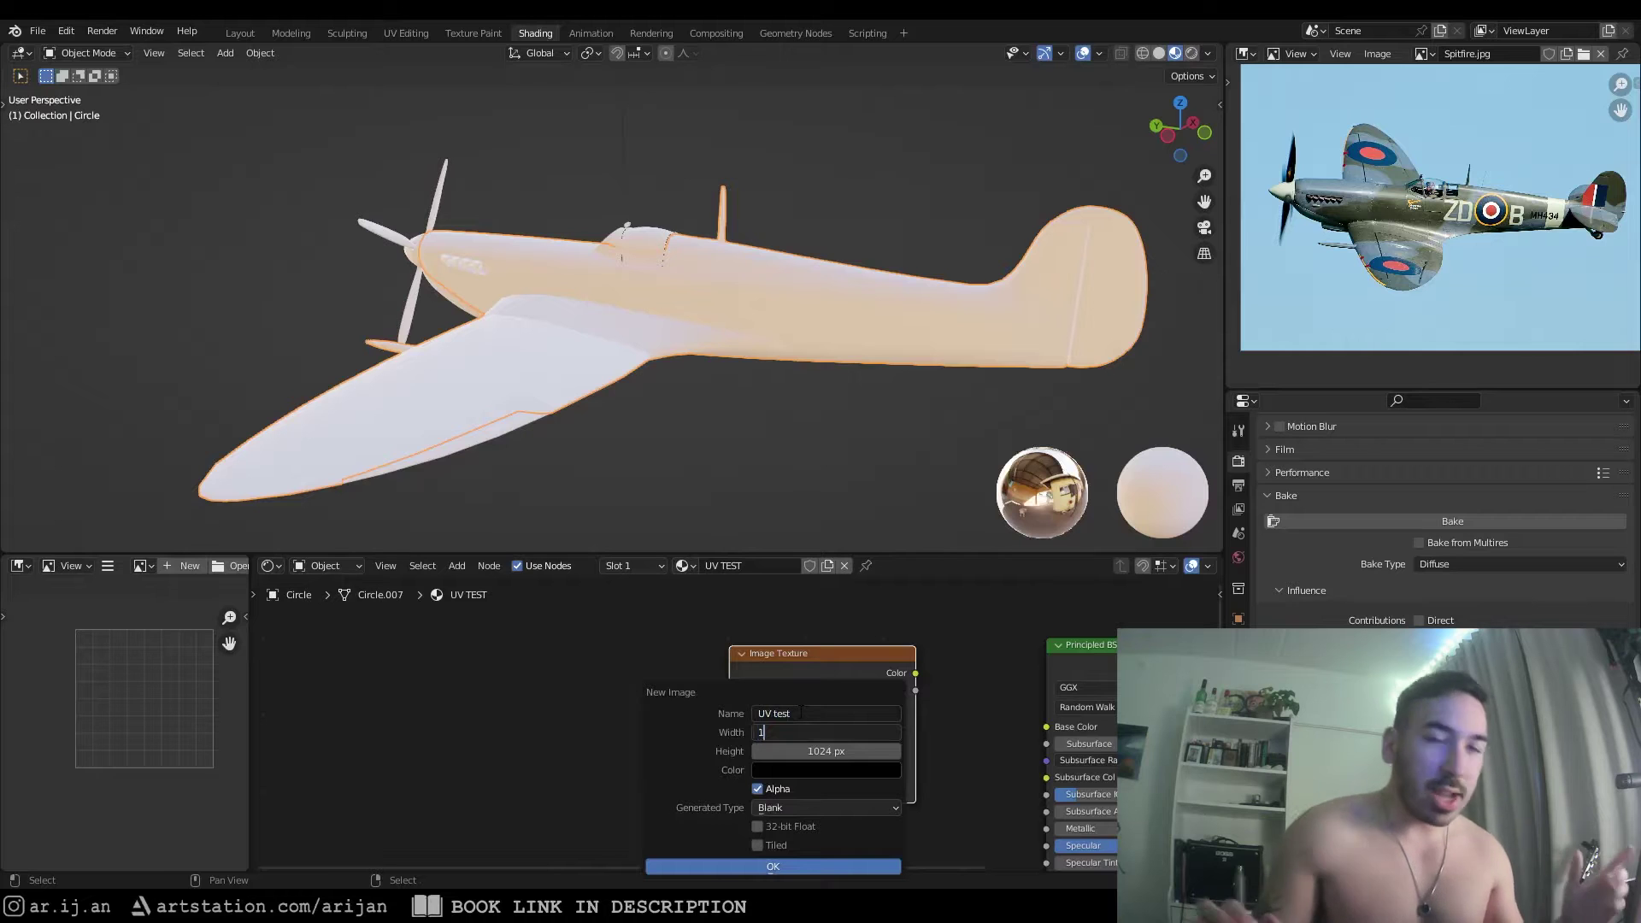
left_click(803, 808)
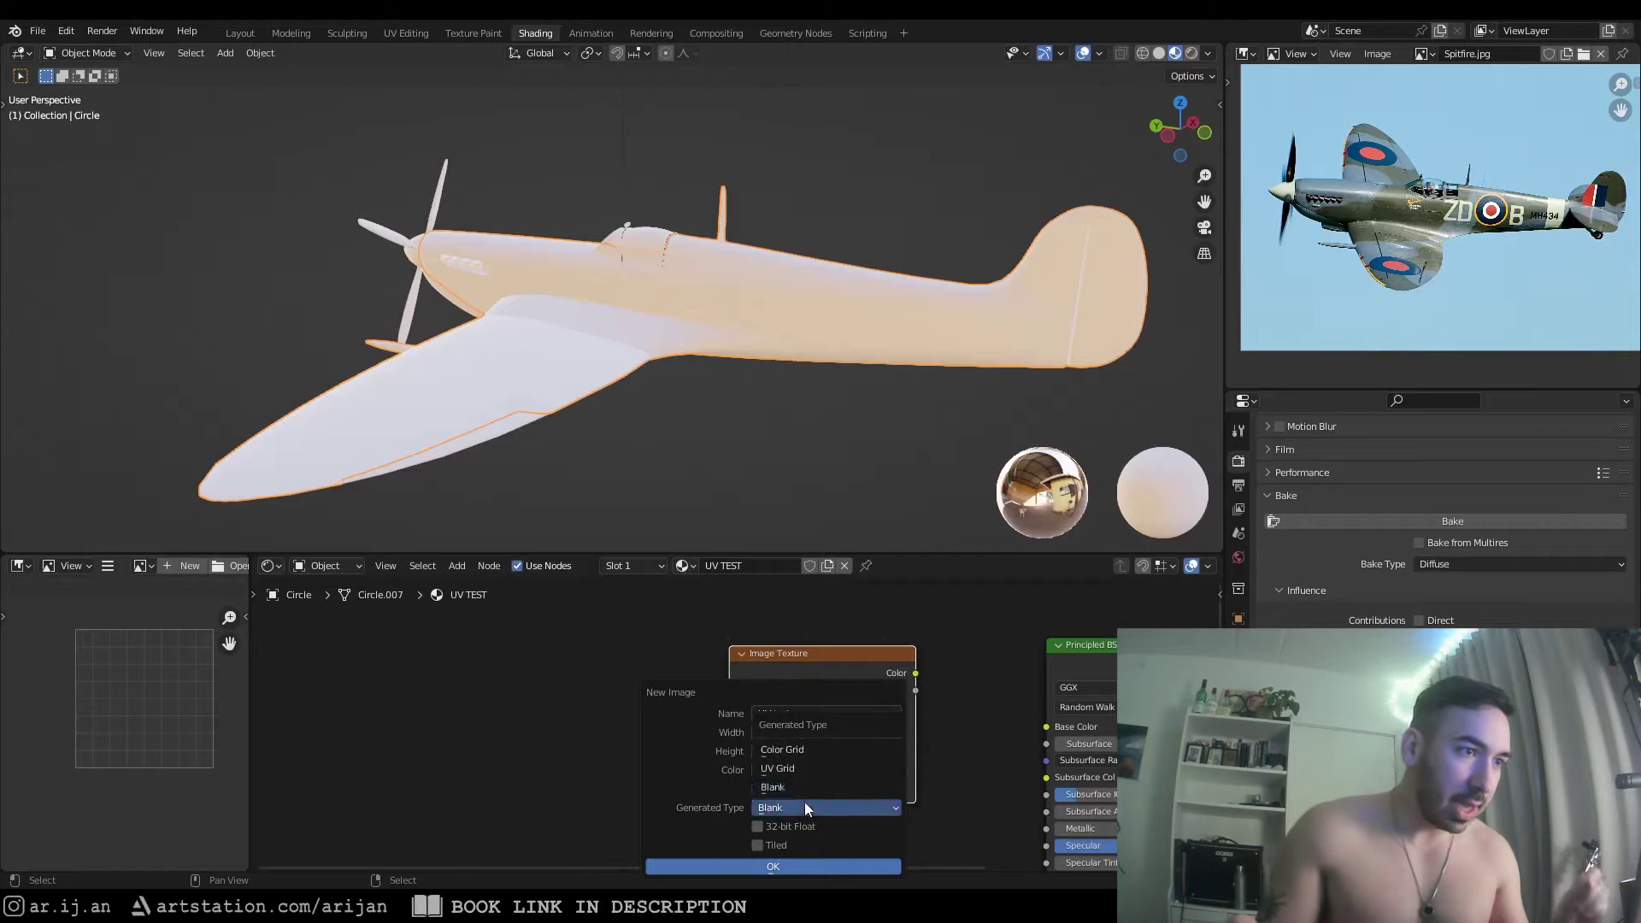
left_click(821, 750)
left_click(868, 869)
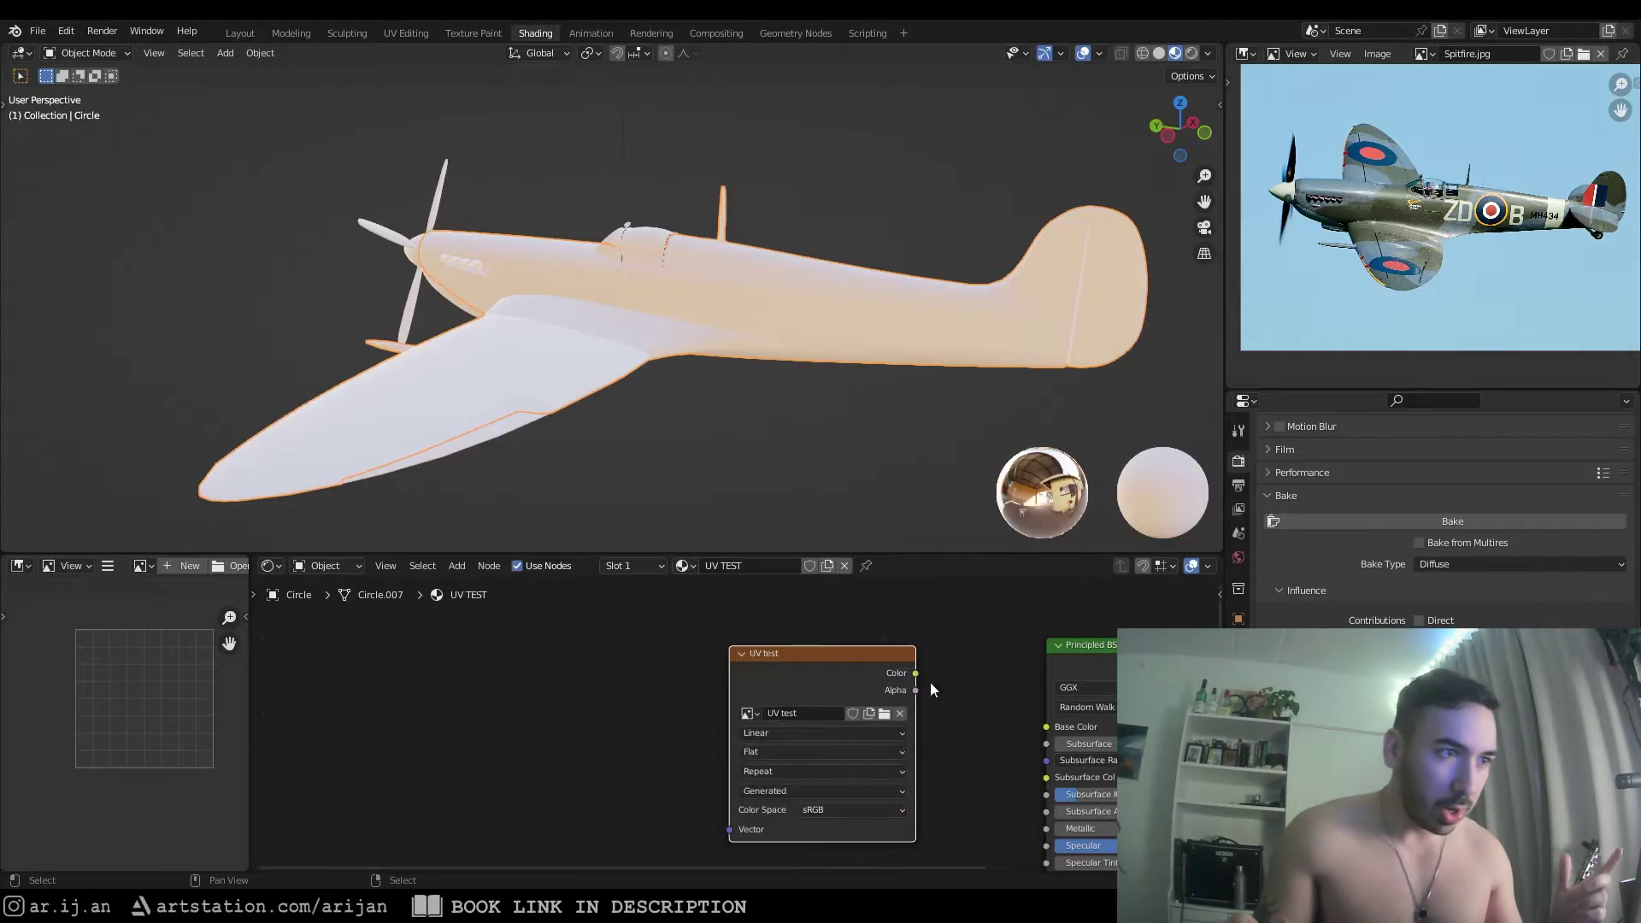
left_click_drag(1052, 723, 1053, 725)
Clear the seam from the edge loops running along the lower fuselage
middle_click_drag(649, 342, 455, 376)
middle_click_drag(455, 376, 423, 376)
right_click(890, 362, "alt+shift")
key("ctrl+e")
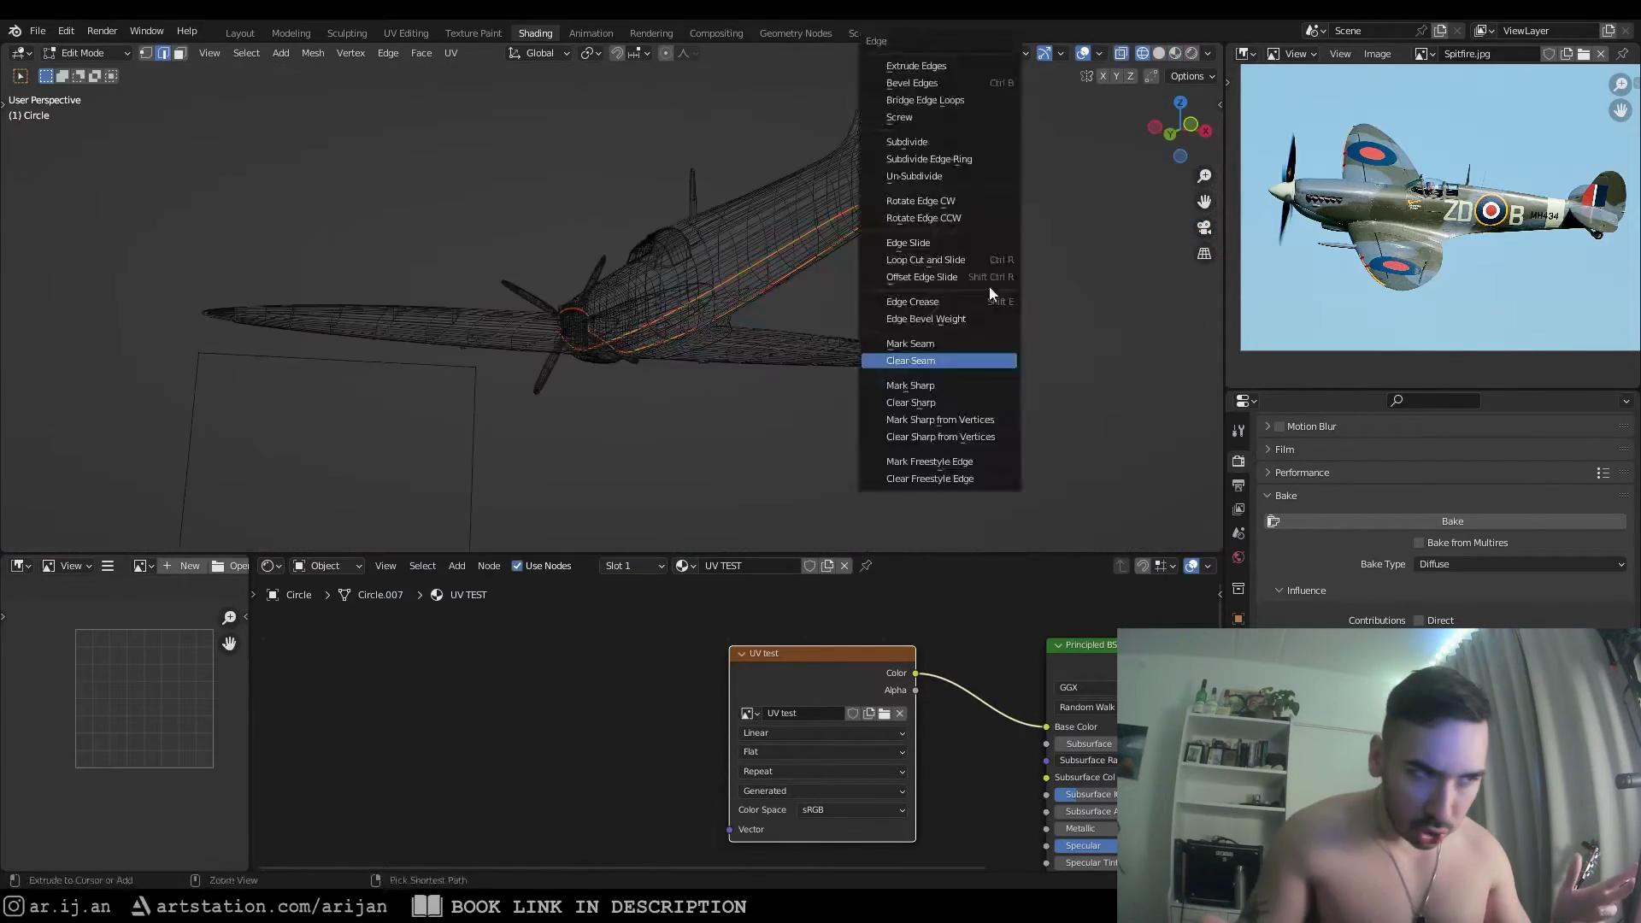
left_click(941, 360)
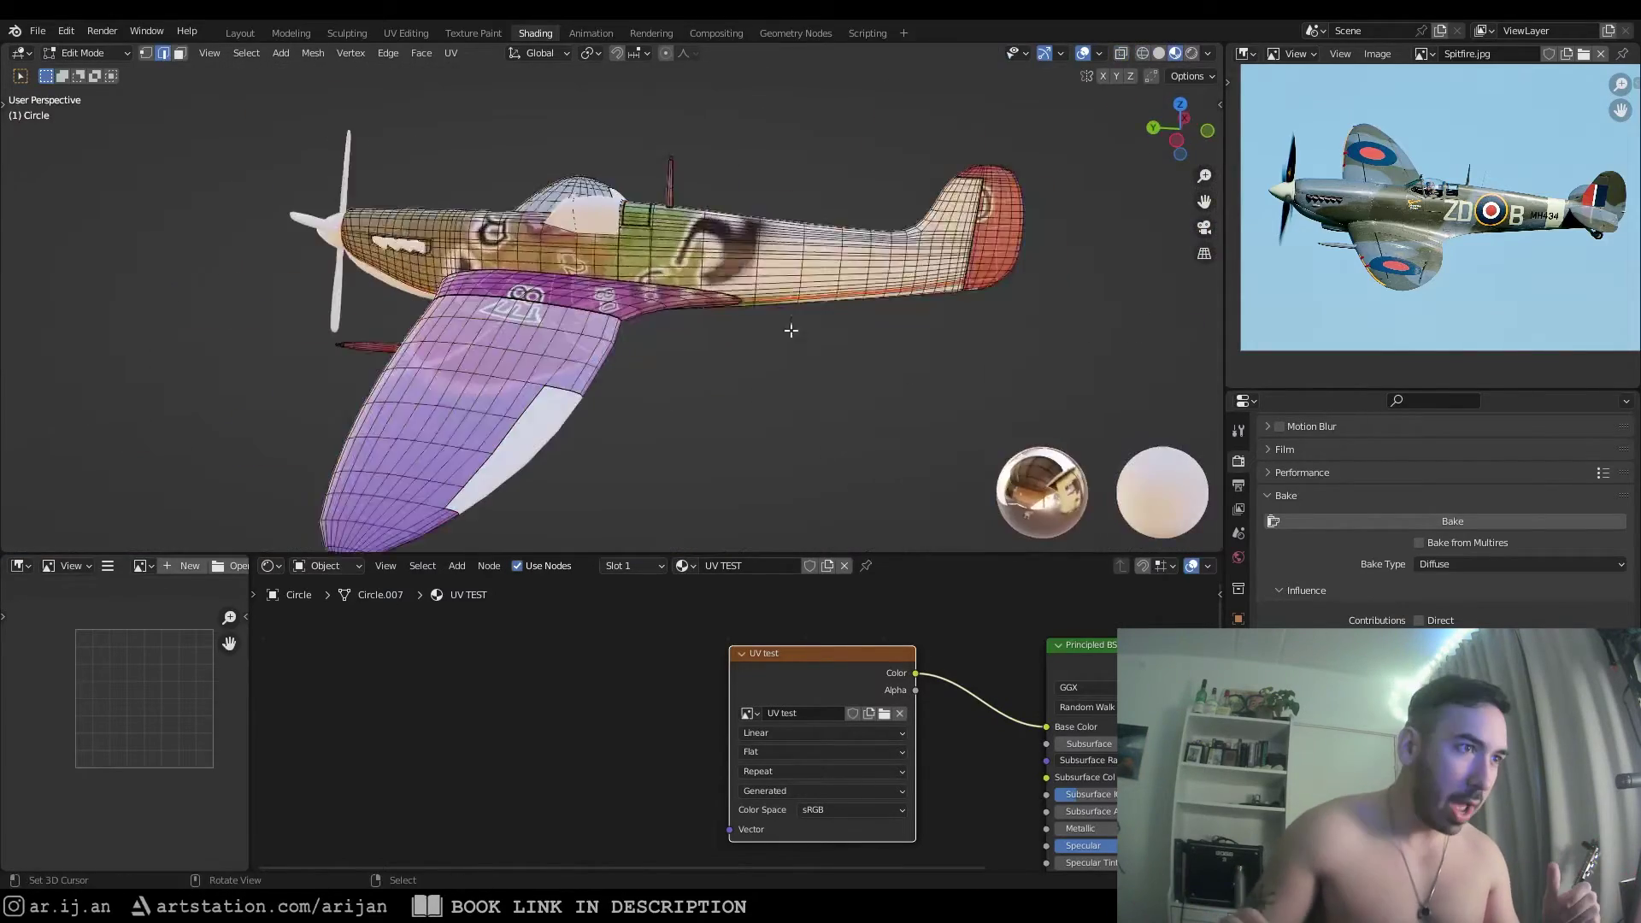
Select the edge loop around the base of the tail fin in wireframe shading
key("Tab")
middle_click_drag(791, 330, 576, 305)
key("Tab")
key("2")
key("shift+z")
right_click(886, 417, "alt")
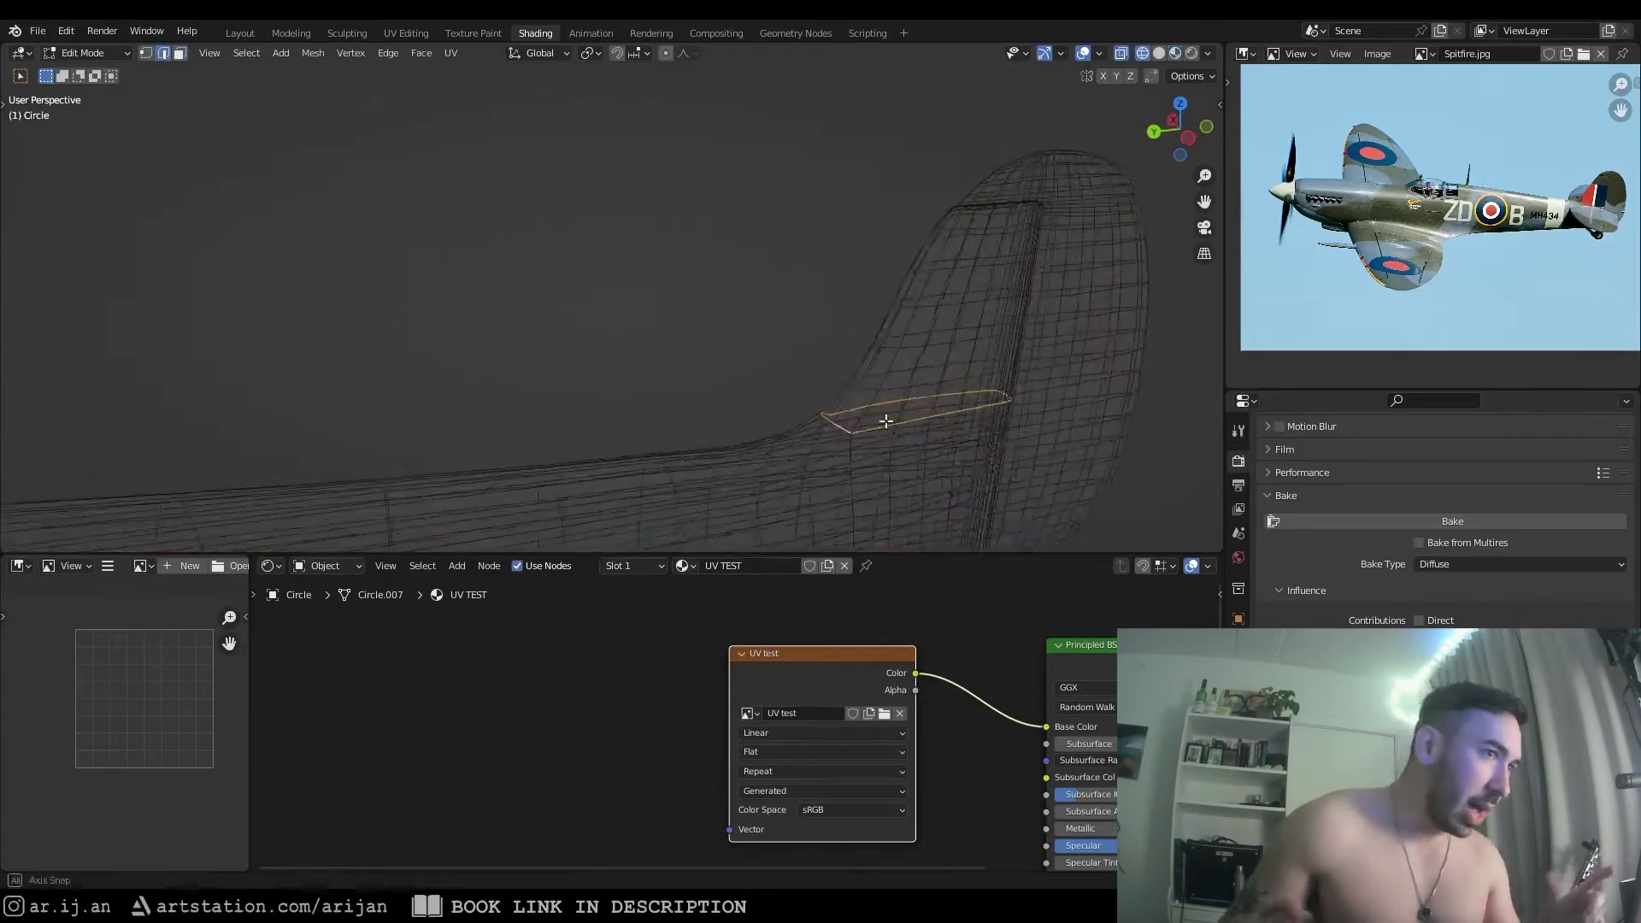
Examine the wing and lower fuselage seams in wireframe at vertex level
key("1")
key("c")
key("shift+z")
scroll(604, 355, "up", 6)
key("shift+z")
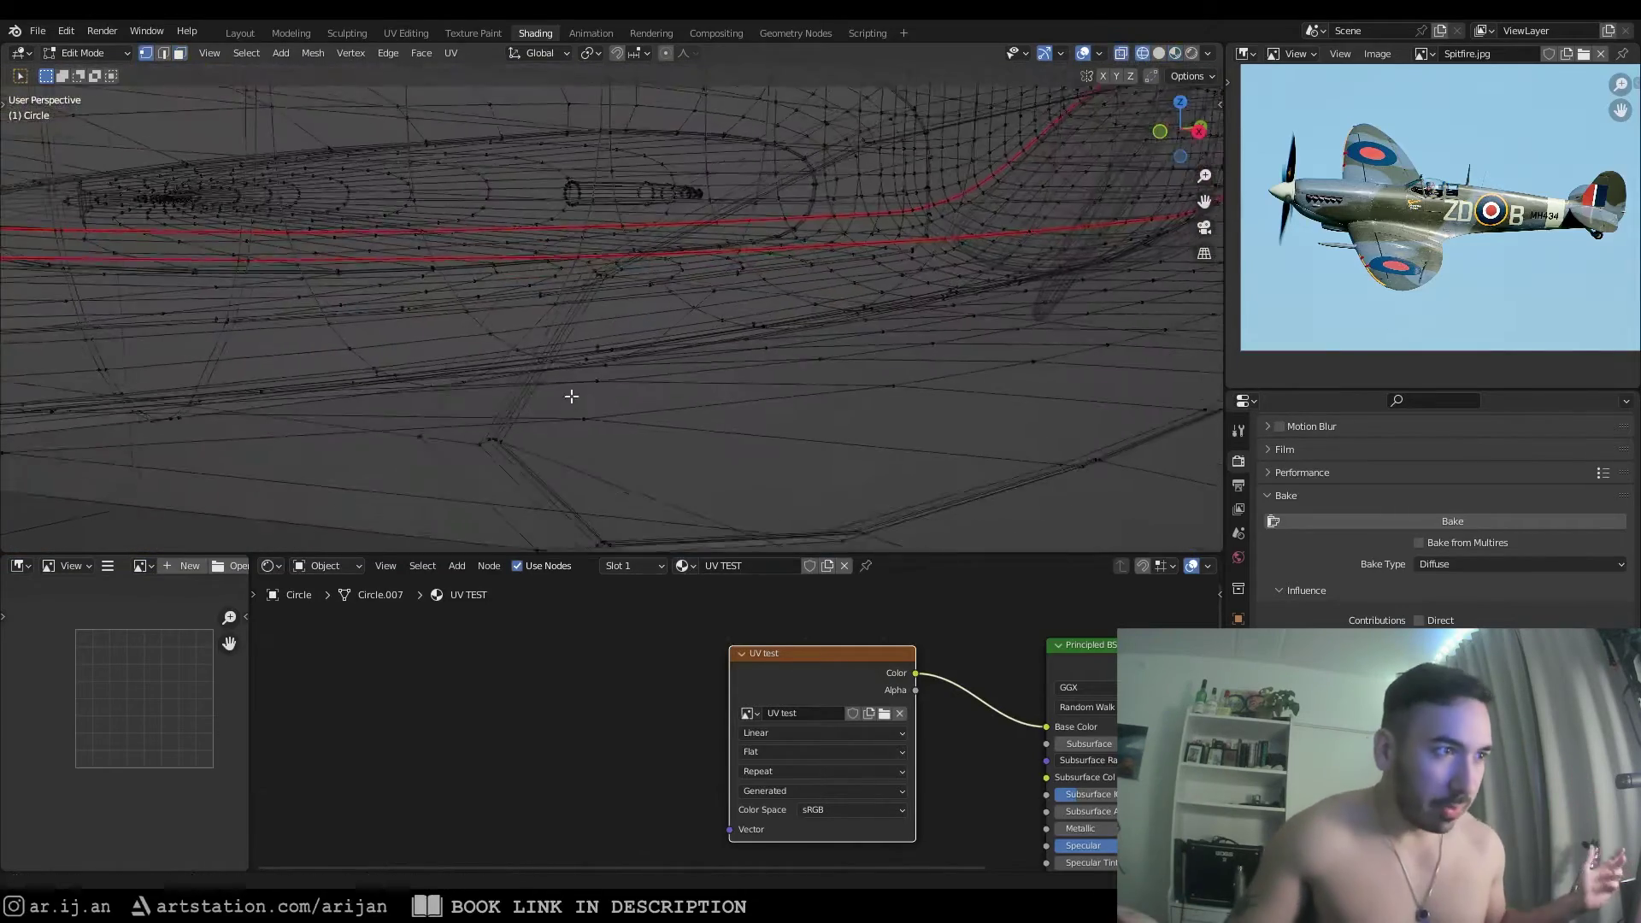
right_click(504, 446, "alt")
key("shift+z")
scroll(429, 367, "down", 5)
scroll(692, 333, "down", 3)
Apply the seam operation to another edge loop on the aircraft mesh
middle_click_drag(692, 333, 906, 376)
key("2")
scroll(951, 364, "up", 5)
right_click(934, 414, "alt")
key("ctrl+e")
left_click(934, 414)
scroll(934, 414, "down", 6)
scroll(769, 359, "down", 3)
key("shift+z")
middle_click_drag(658, 359, 860, 333)
scroll(768, 327, "down", 4)
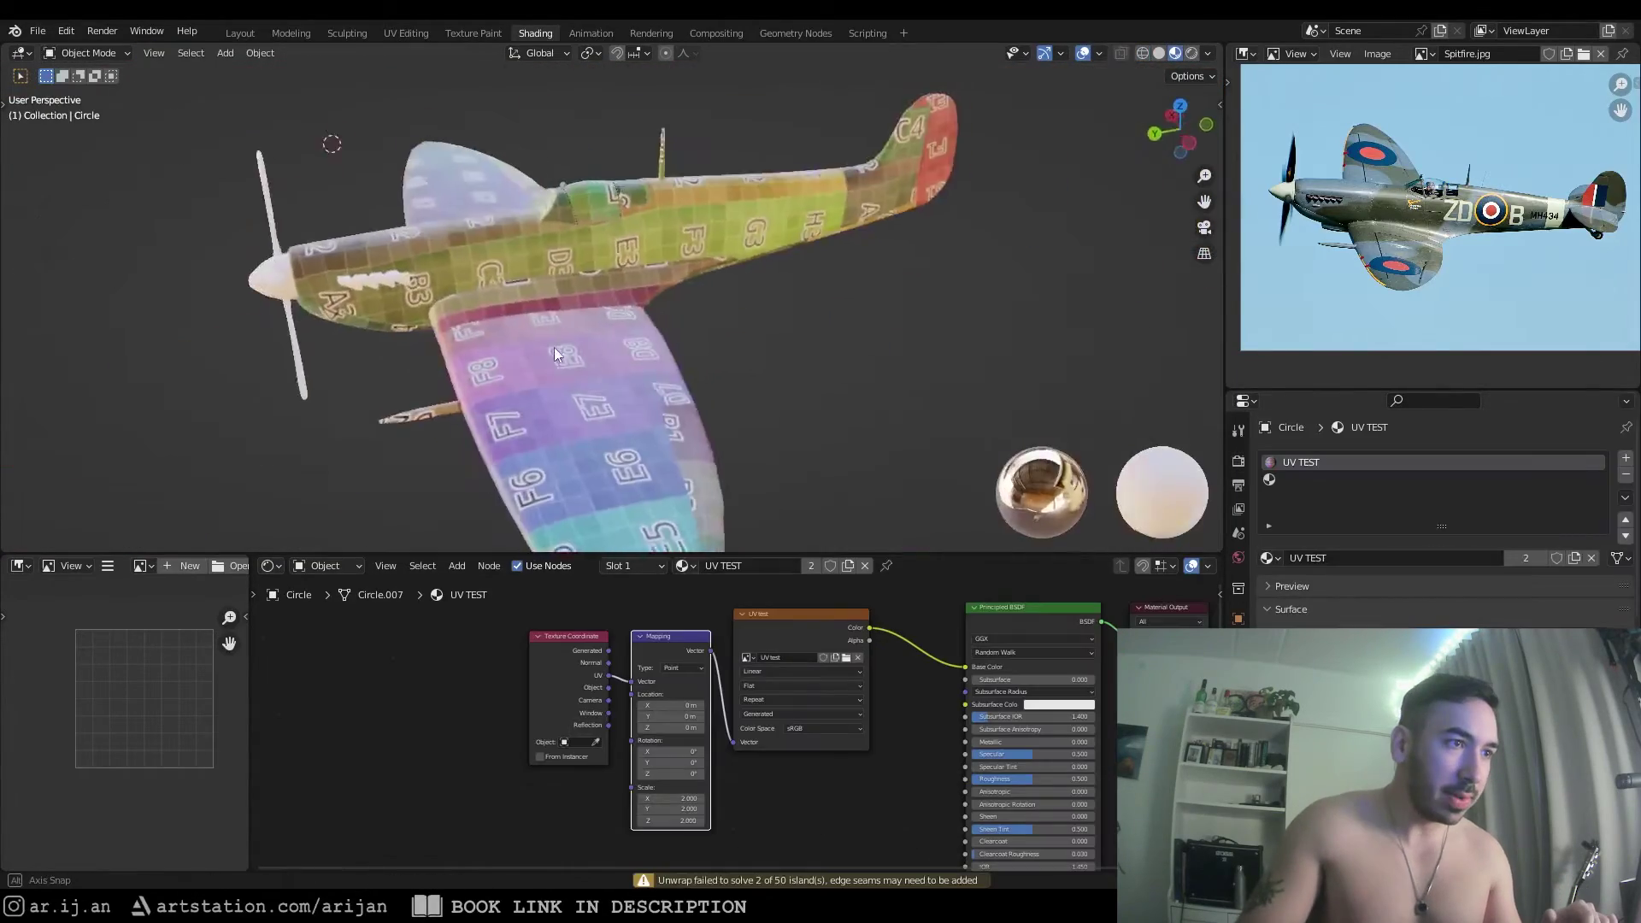
Save the file and delete the Texture Coordinate, Mapping and UV test image nodes from the material
middle_click_drag(554, 347, 526, 316)
scroll(494, 341, "up", 4)
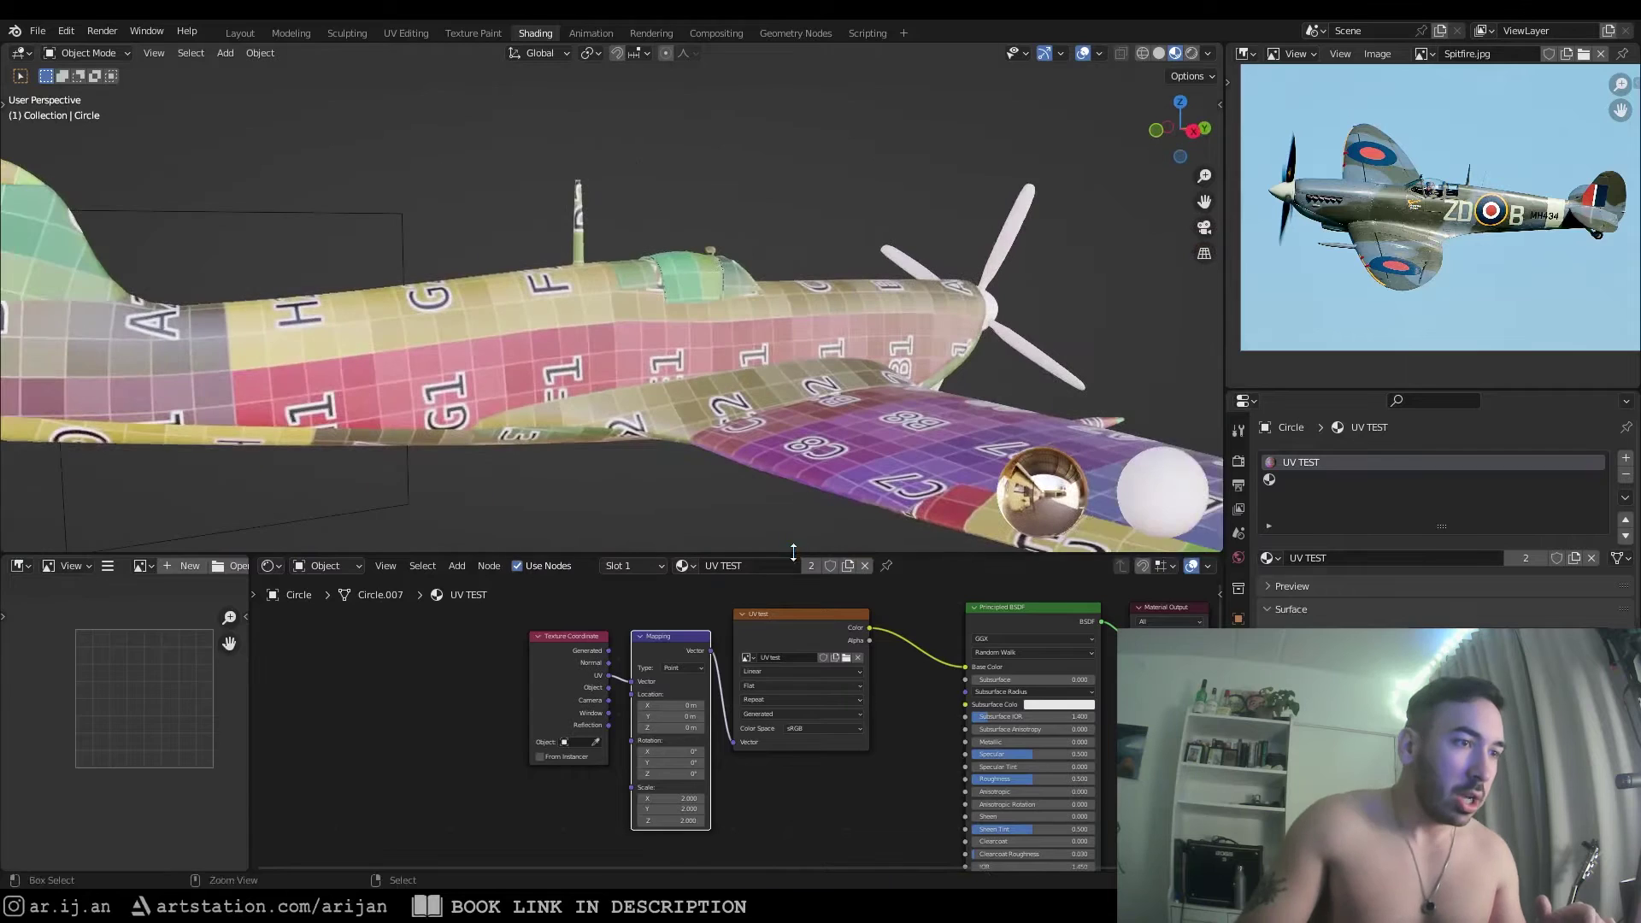
key("ctrl+s")
scroll(643, 639, "down", 2)
left_click_drag(537, 649, 726, 757)
scroll(781, 664, "up", 3)
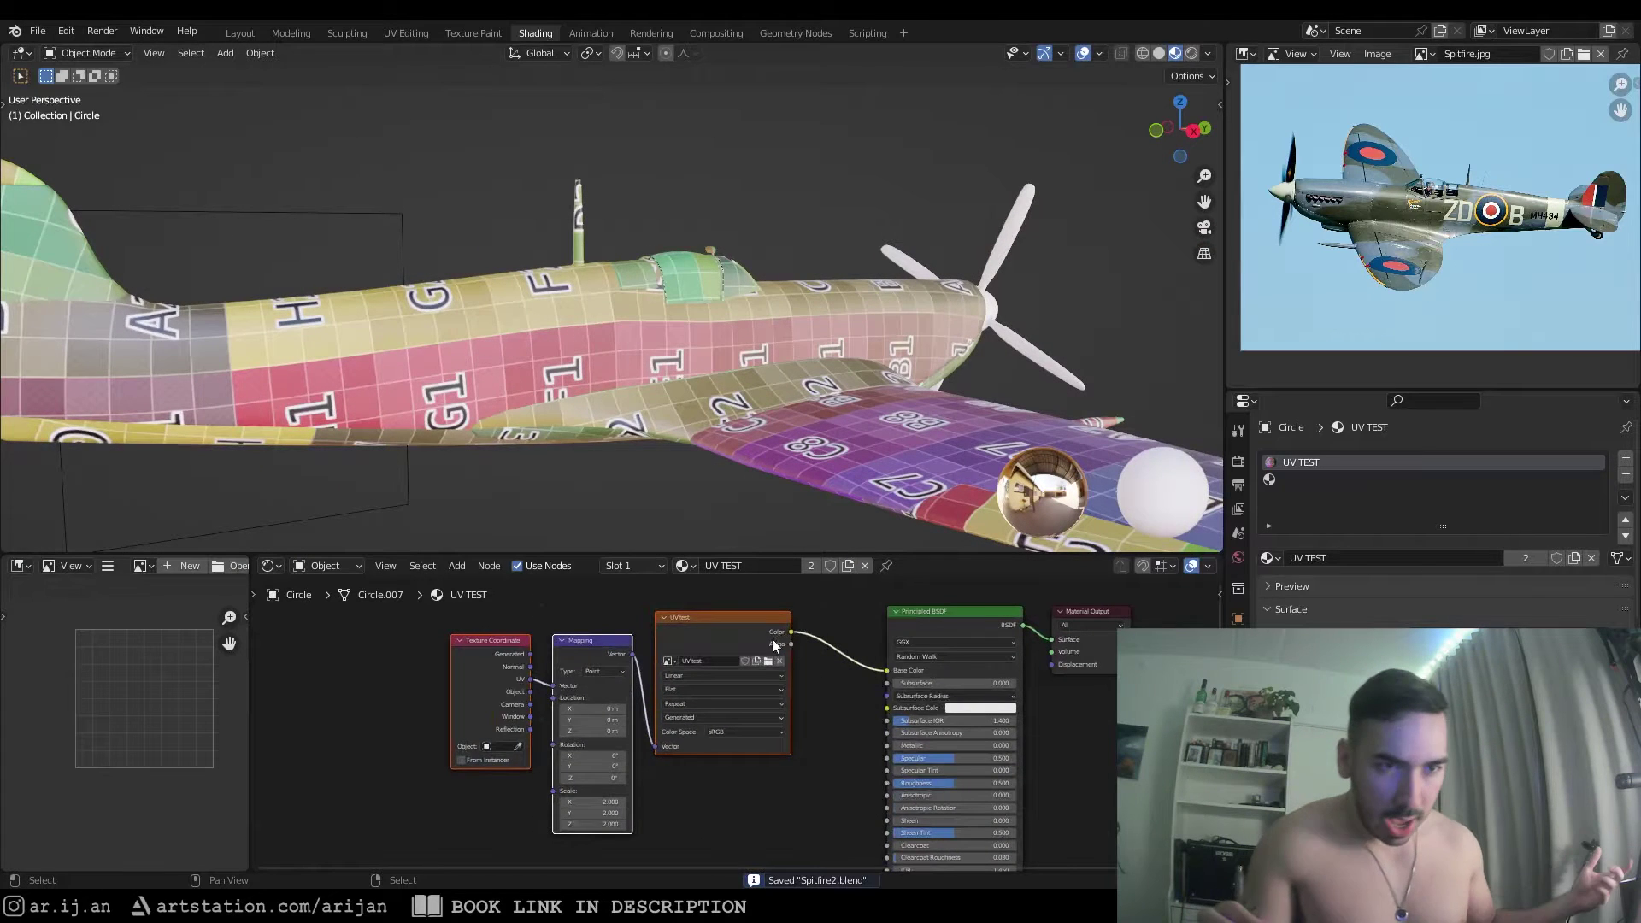
key("x")
Add a Noise Texture node and leave space between it and the Principled BSDF
key("shift+a")
type("noise")
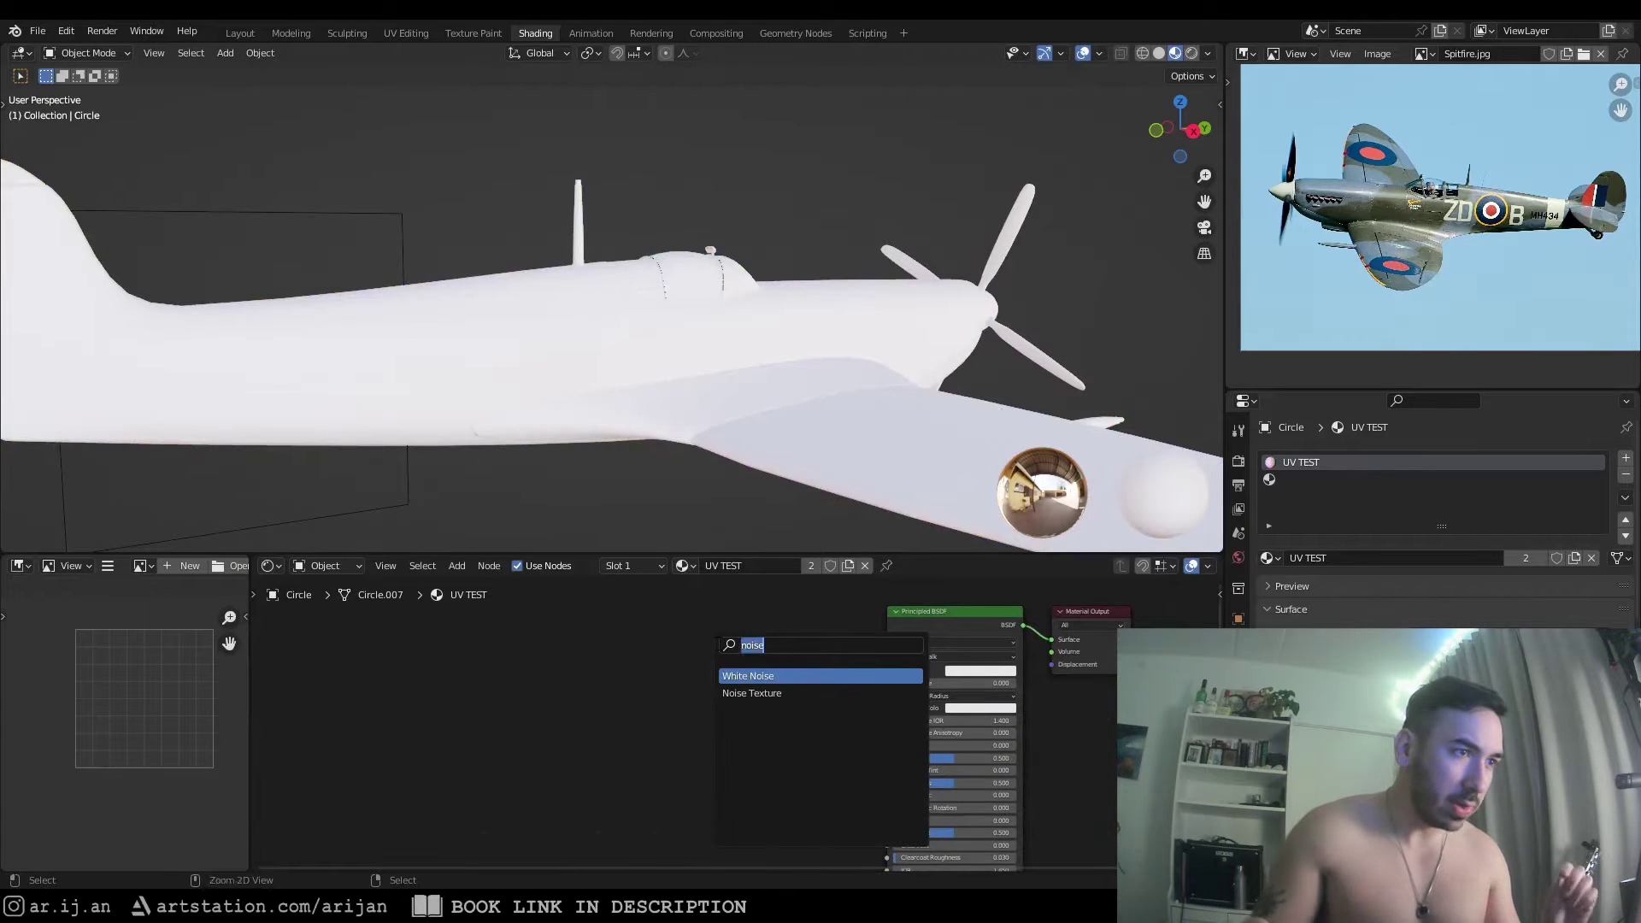
left_click(765, 693)
left_click(673, 690)
scroll(679, 684, "up", 1)
left_click_drag(689, 656, 513, 655)
Insert a ColorRamp node between the Noise Texture and the Base Color input
key("shift+a")
type("sco")
left_click(764, 647)
left_click(733, 631)
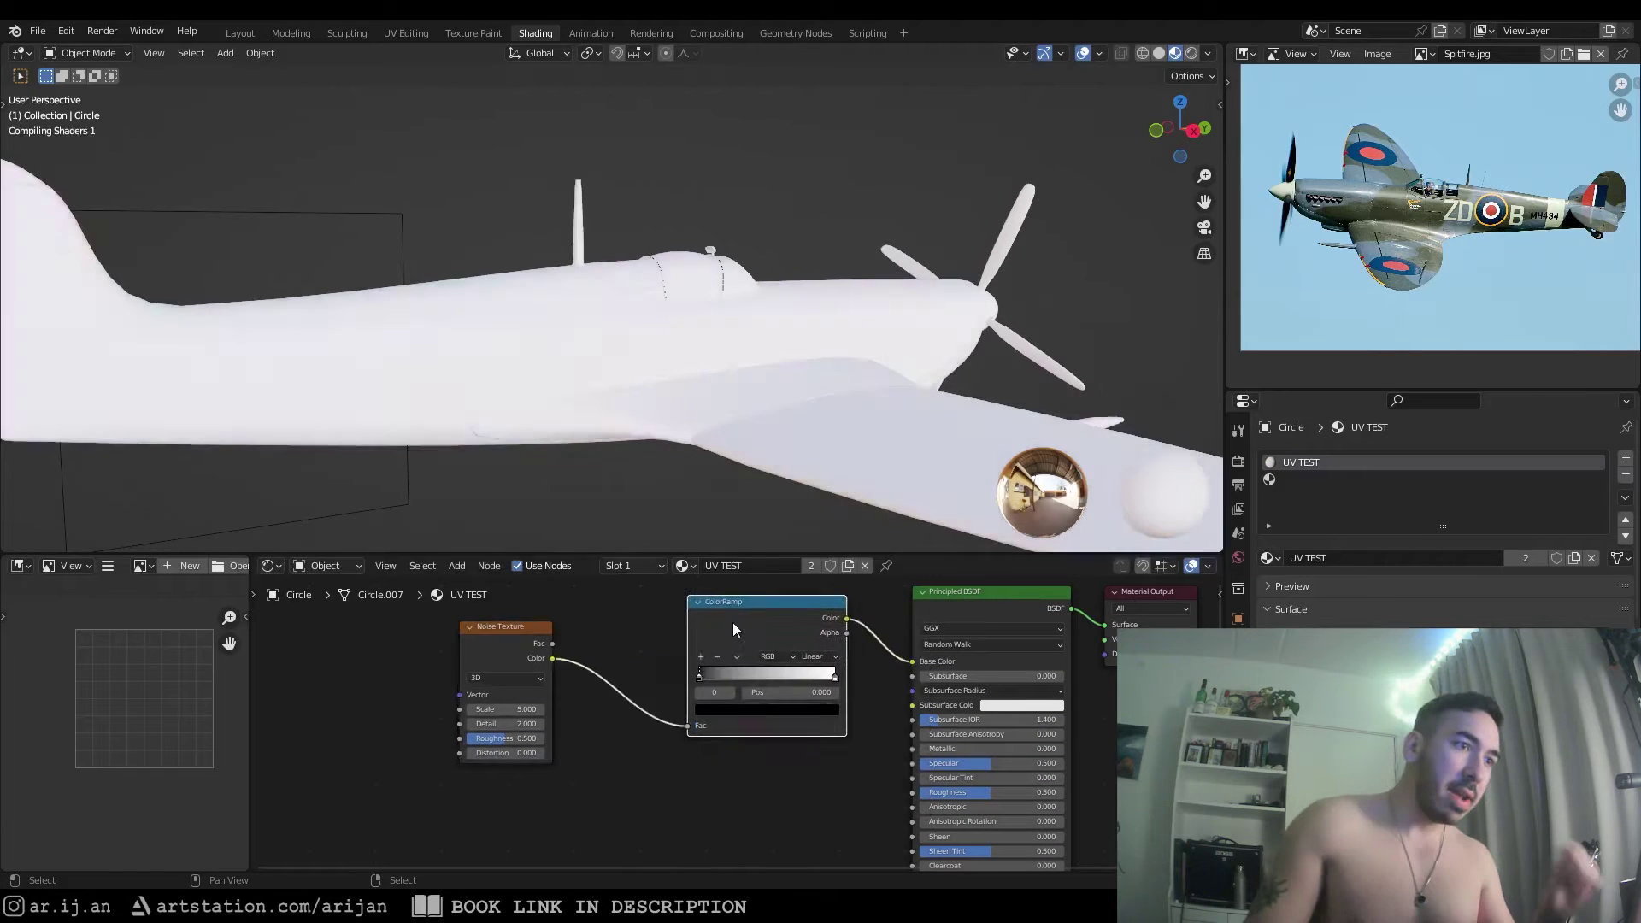
Set the ColorRamp interpolation to Constant and move the white stop close to the middle of the ramp
scroll(837, 645, "up", 1)
left_click(840, 638)
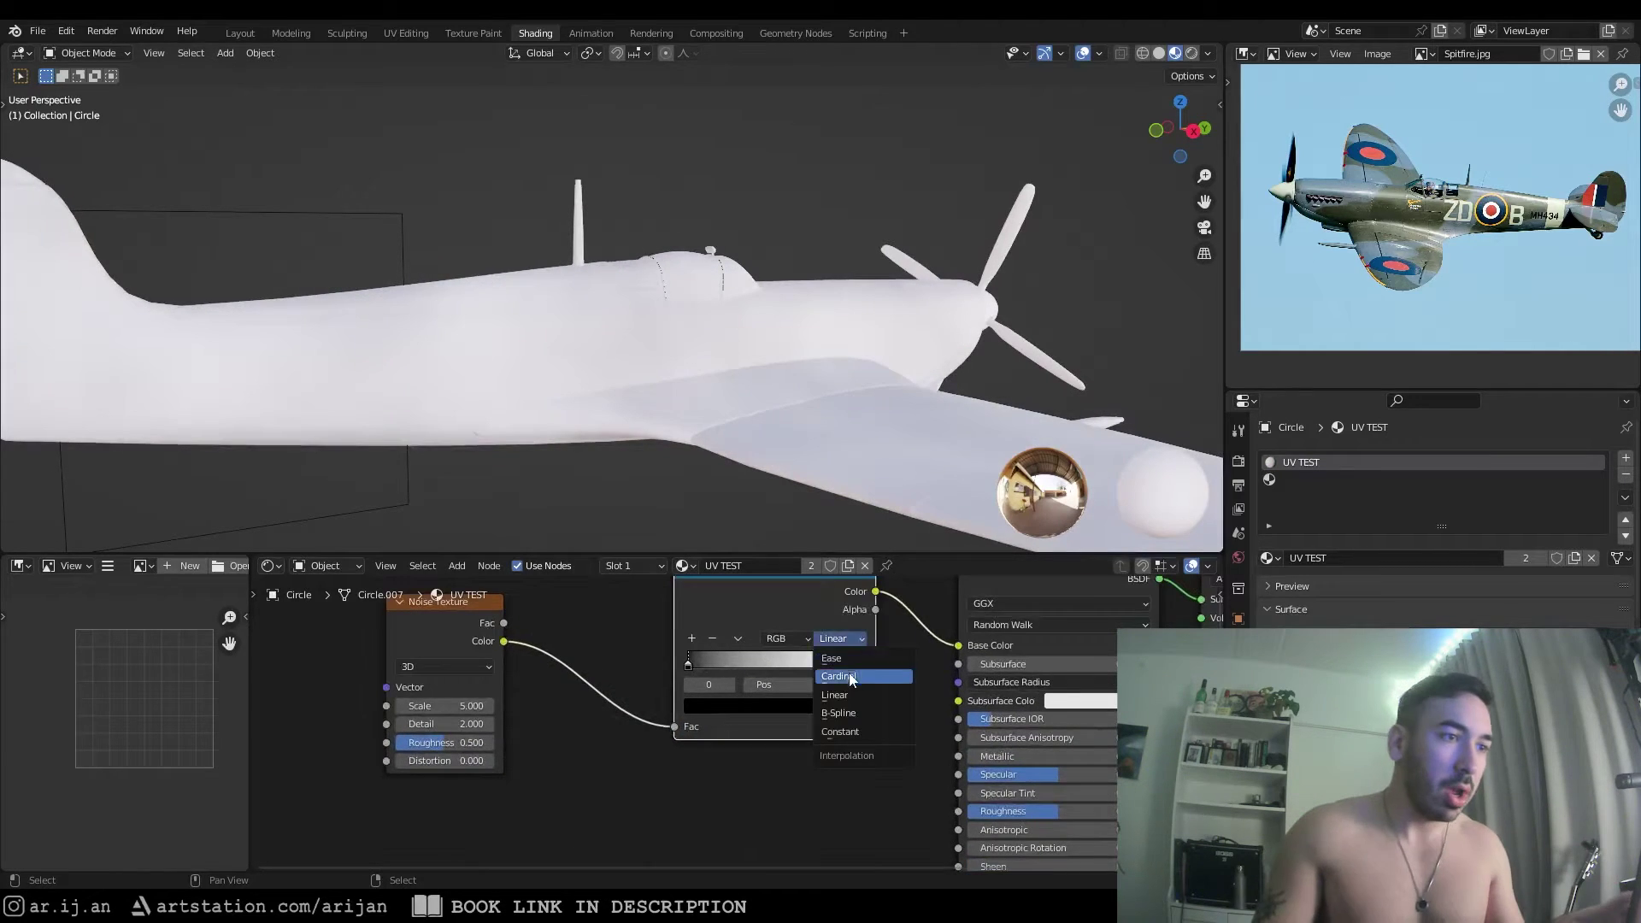
left_click(851, 732)
left_click_drag(841, 671, 778, 672)
scroll(769, 444, "down", 4)
middle_click_drag(769, 428, 559, 451)
left_click_drag(781, 668, 776, 669)
Add Mapping and Texture Coordinate nodes to the Noise Texture, using Object coordinates
middle_click_drag(454, 625, 692, 677)
left_click(608, 670)
key("ctrl+t")
middle_click_drag(423, 750, 511, 716)
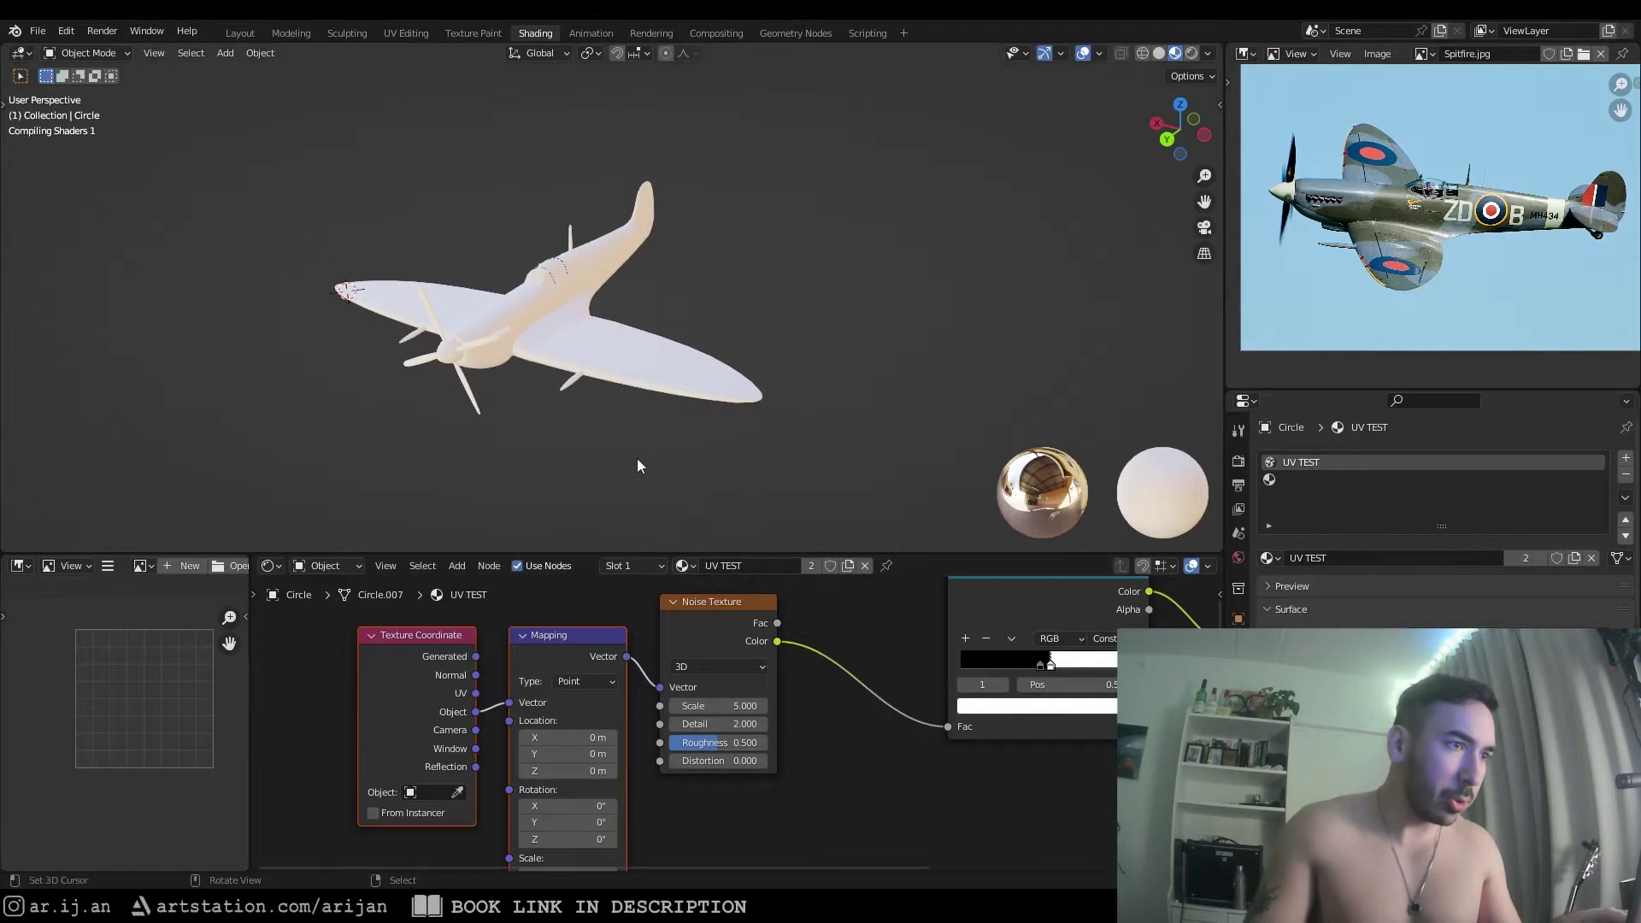
middle_click_drag(637, 465, 714, 370)
scroll(715, 370, "up", 3)
right_click(649, 385)
Adjust the ColorRamp's white stop and set the Noise Texture's scale to 1.9 and roughness to 0
left_click_drag(1050, 659, 1054, 662)
middle_click_drag(864, 660, 893, 654)
double_click(748, 701)
type("2")
key("Return")
middle_click_drag(841, 706, 867, 700)
mouse_move(774, 695)
left_mouse_down()
mouse_move(746, 732)
mouse_move(722, 731)
mouse_move(822, 695)
mouse_move(773, 695)
left_mouse_up()
Refine the camouflage pattern with a noise scale of 1.6 and the white stop at position 0.541
left_click_drag(1110, 662, 1102, 662)
left_click_drag(1102, 657, 1103, 659)
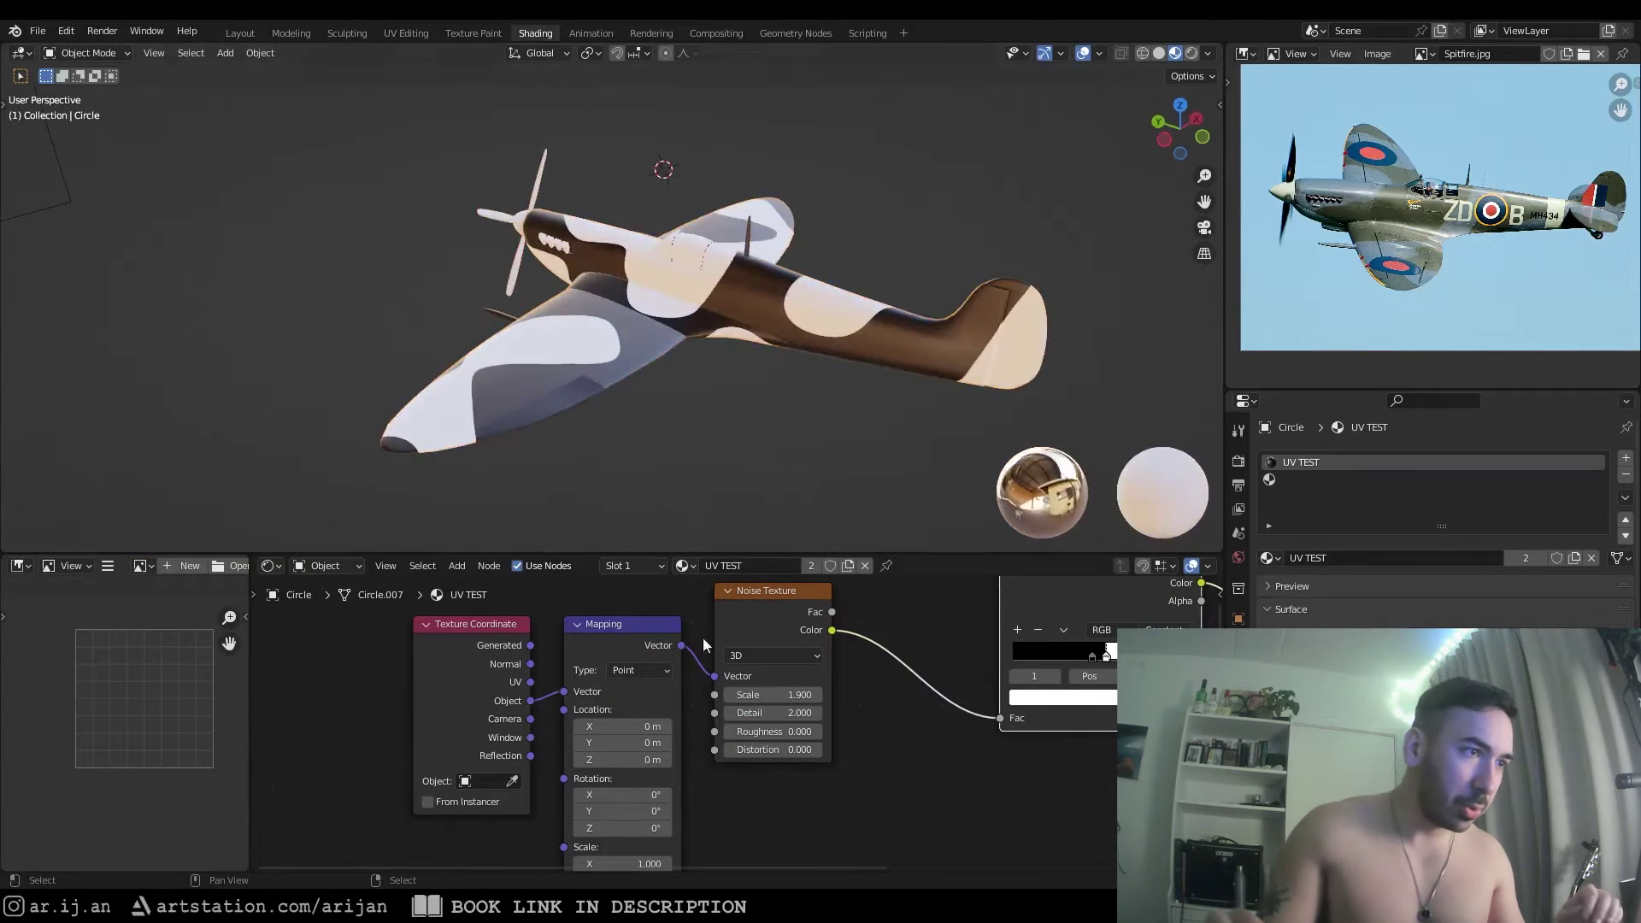
left_click_drag(1103, 658, 1107, 662)
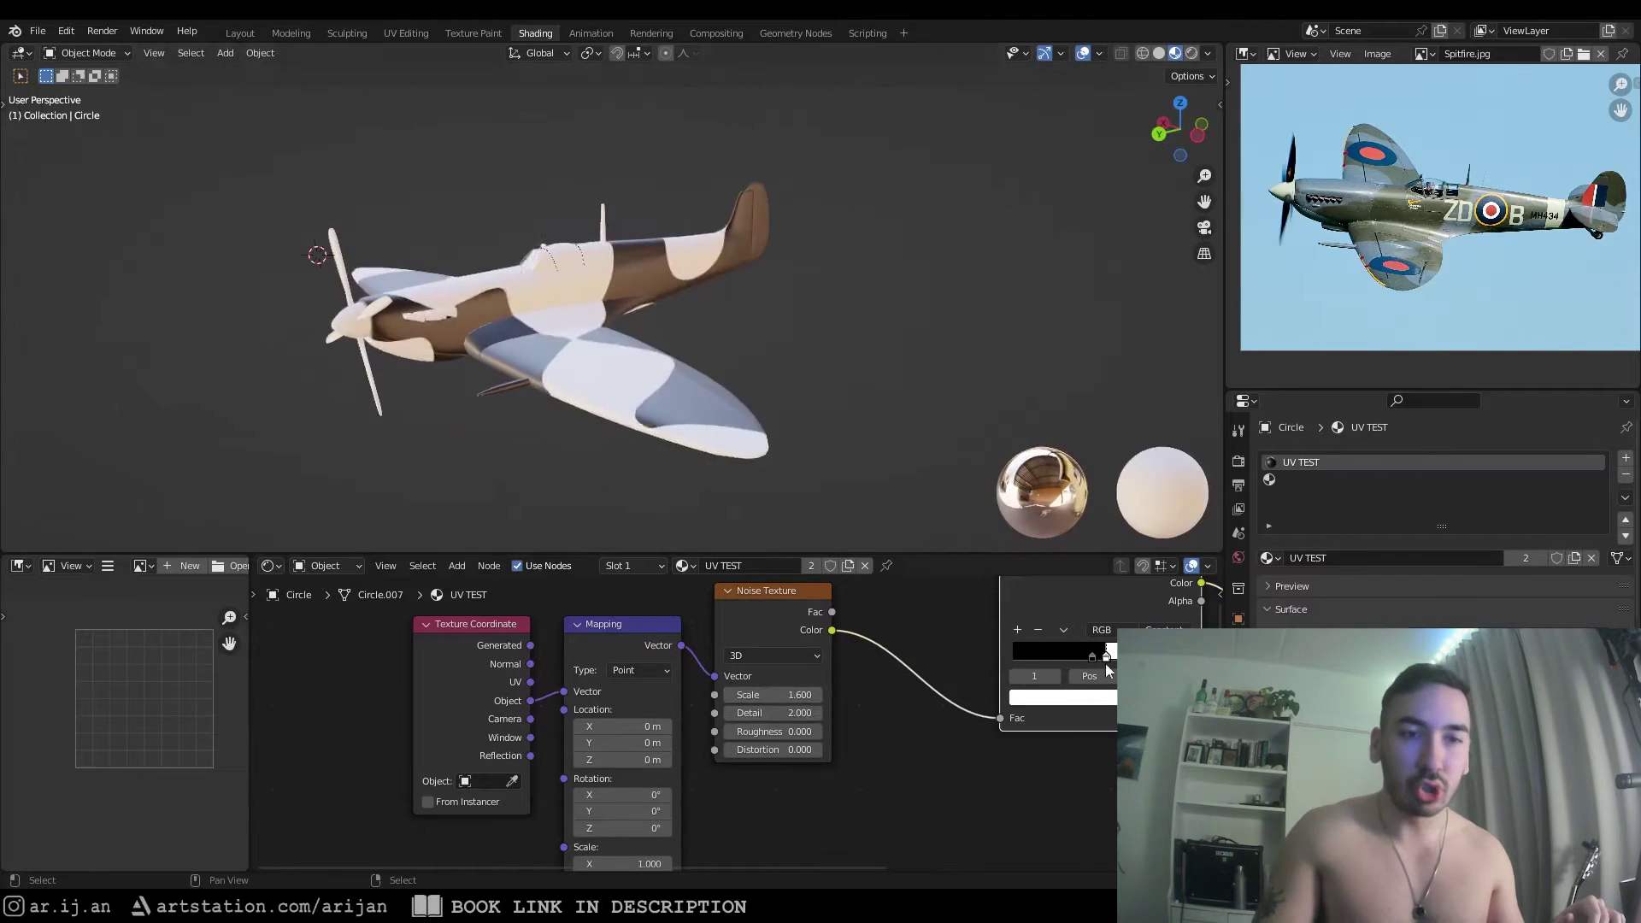
middle_click_drag(1111, 410, 692, 364)
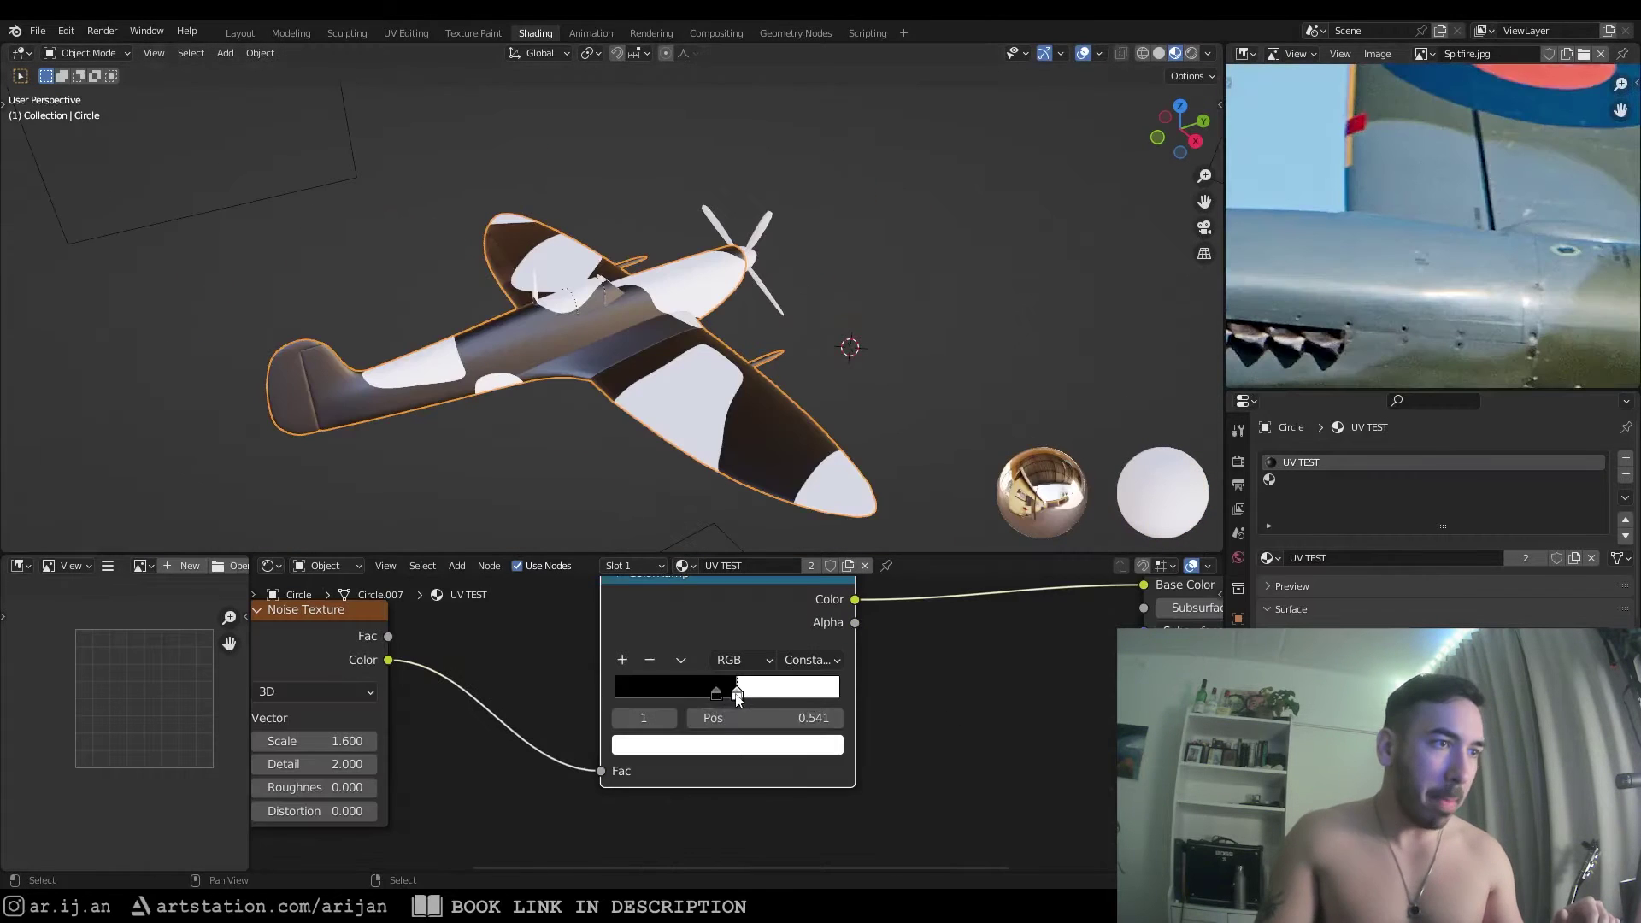
Recolour the ColorRamp's white stop to a darkened grey-blue with hue 0.563 and saturation 0.531
left_click(742, 746)
left_click(709, 496)
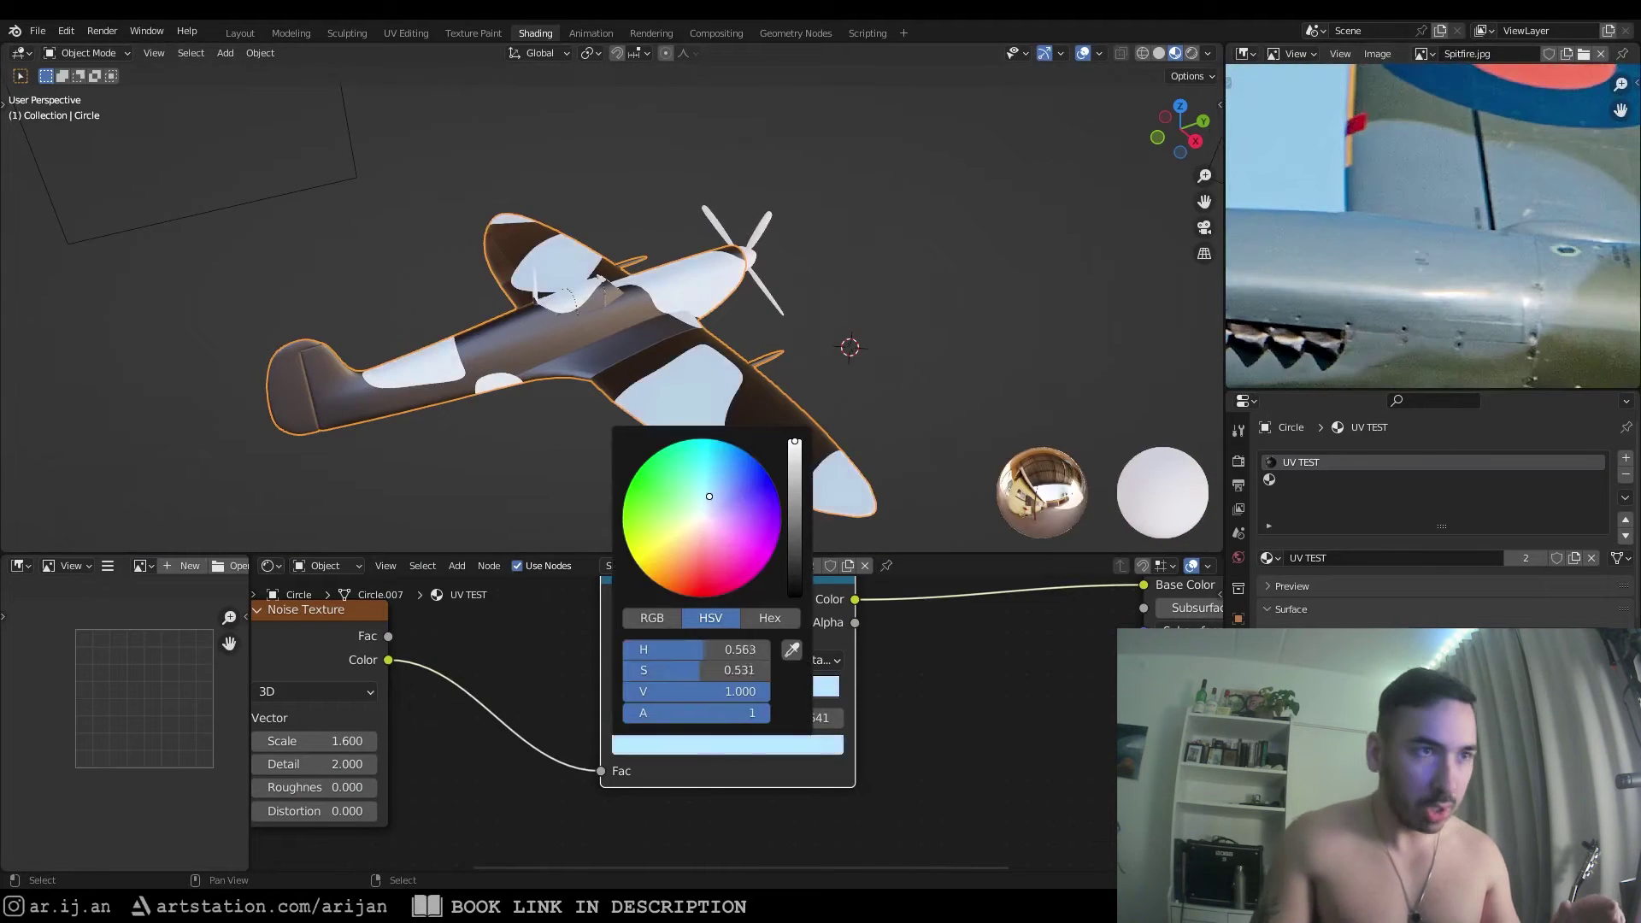
left_click_drag(795, 443, 796, 511)
middle_click_drag(863, 444, 1059, 448)
Recolour the ColorRamp's black stop to a dark olive green
middle_click_drag(1102, 716, 1016, 723)
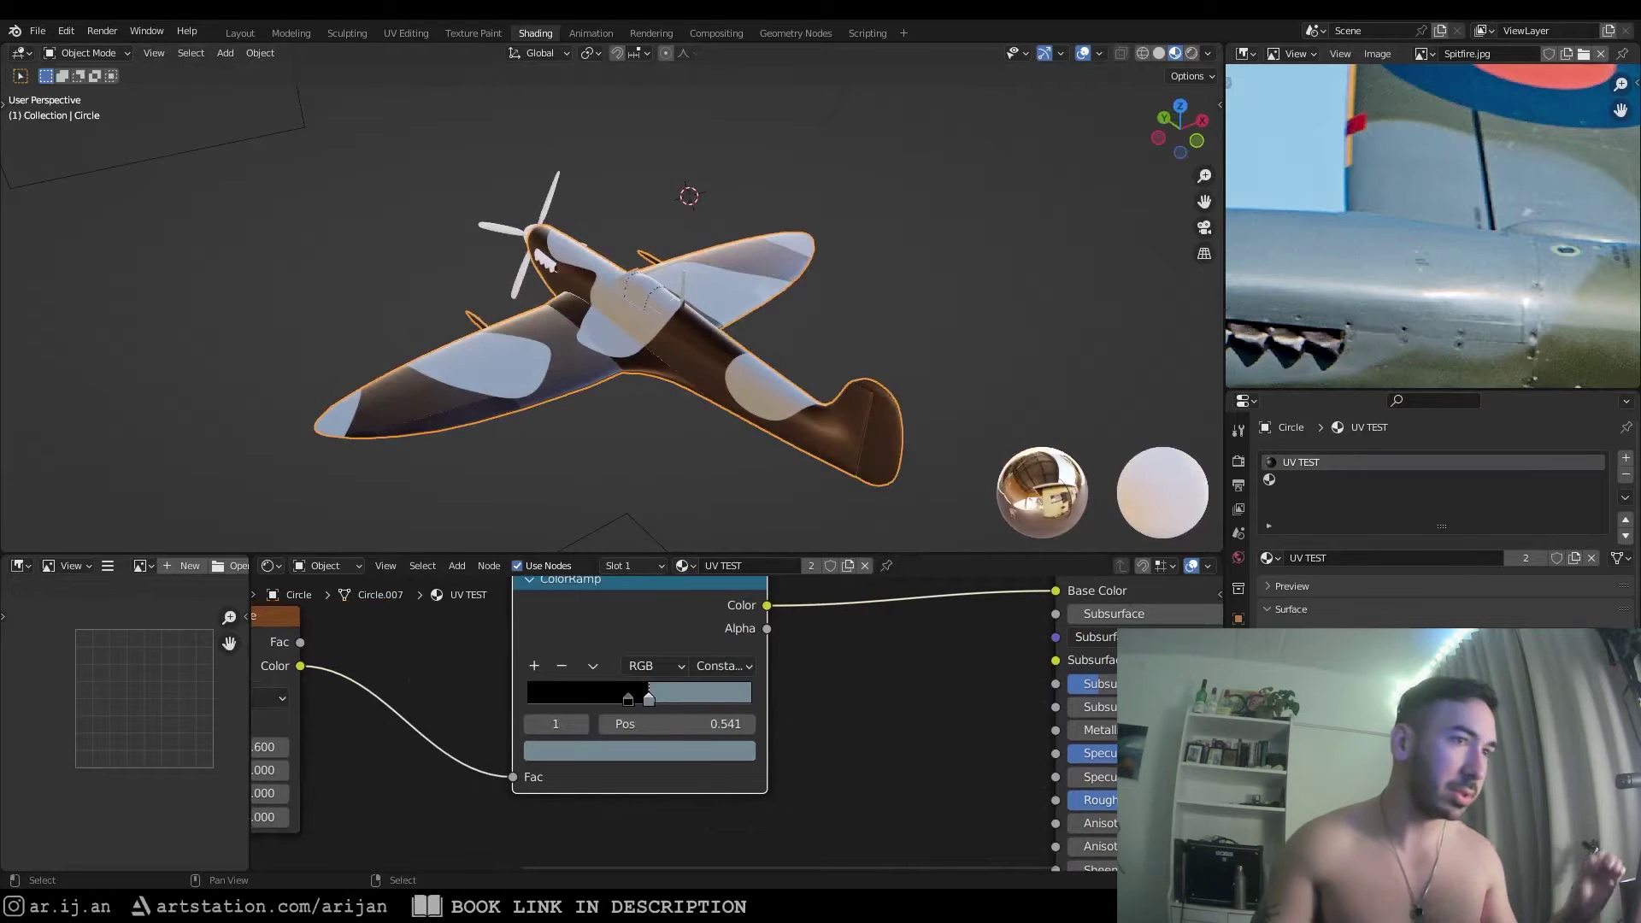
middle_click_drag(557, 328, 762, 346)
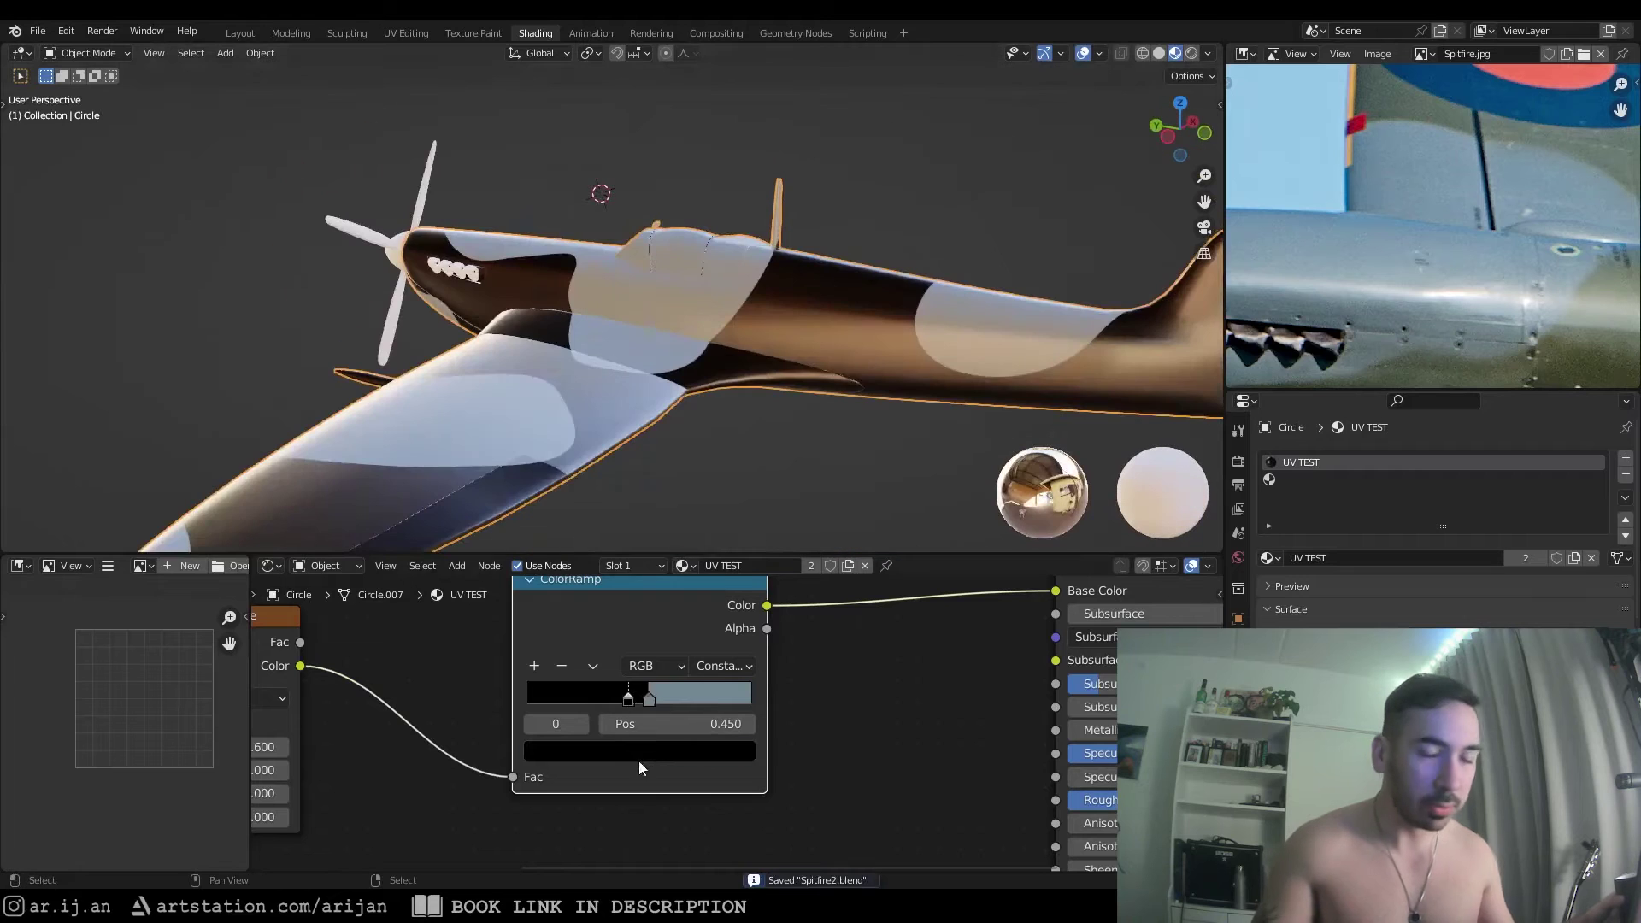
left_click(637, 753)
left_click_drag(708, 595, 706, 558)
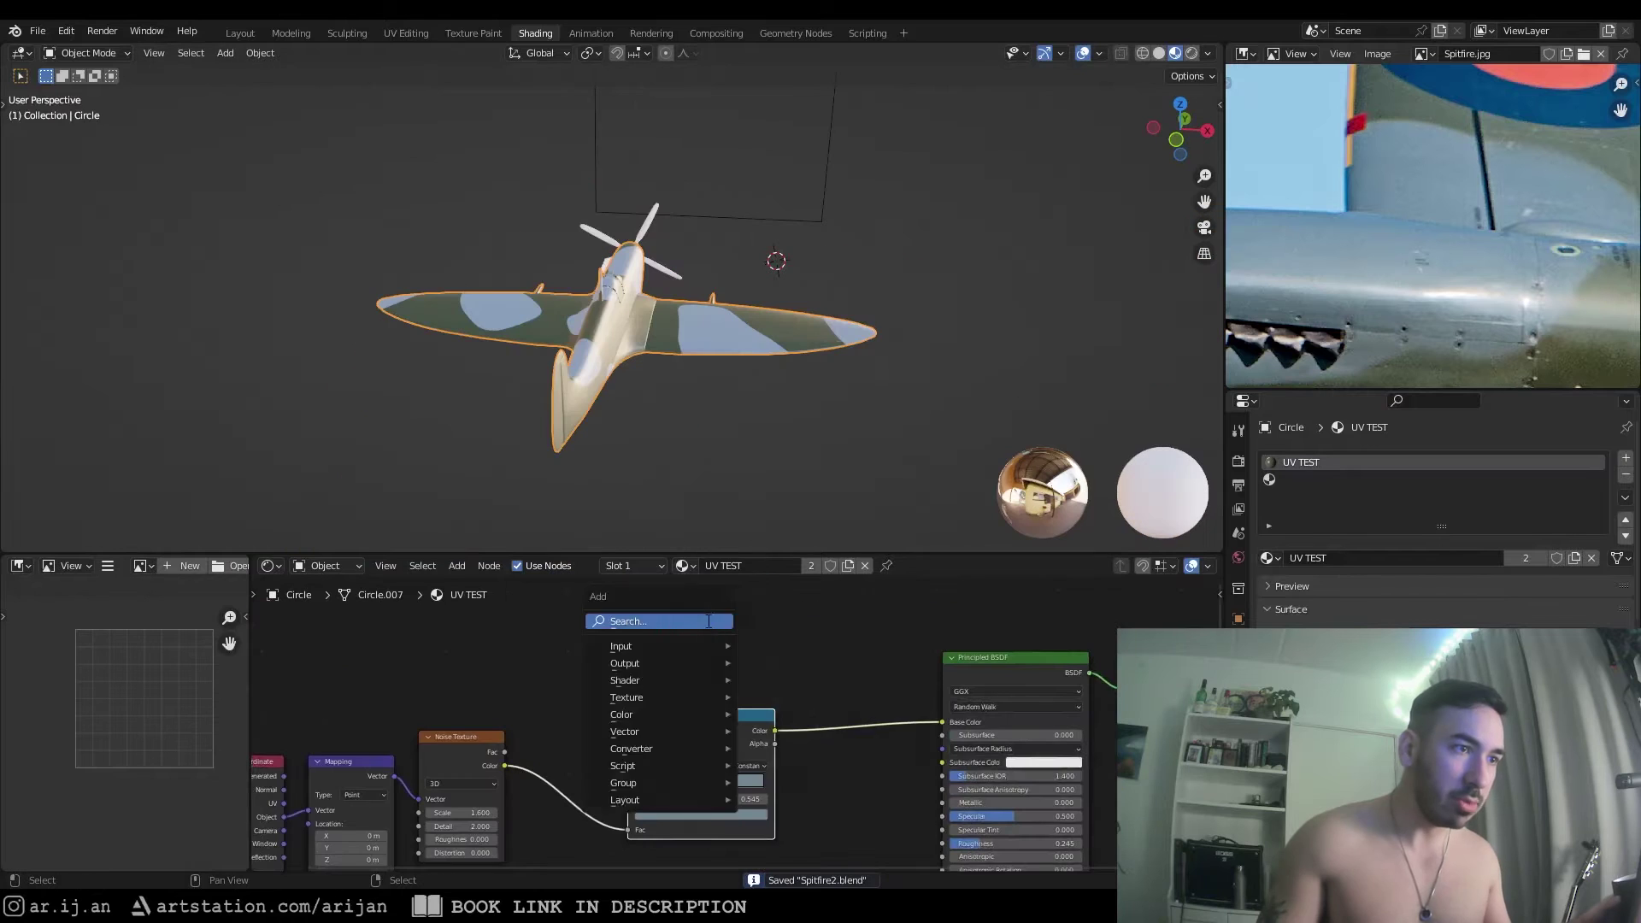
Add an unconnected Image Texture node above the noise and ColorRamp nodes
left_click(708, 621)
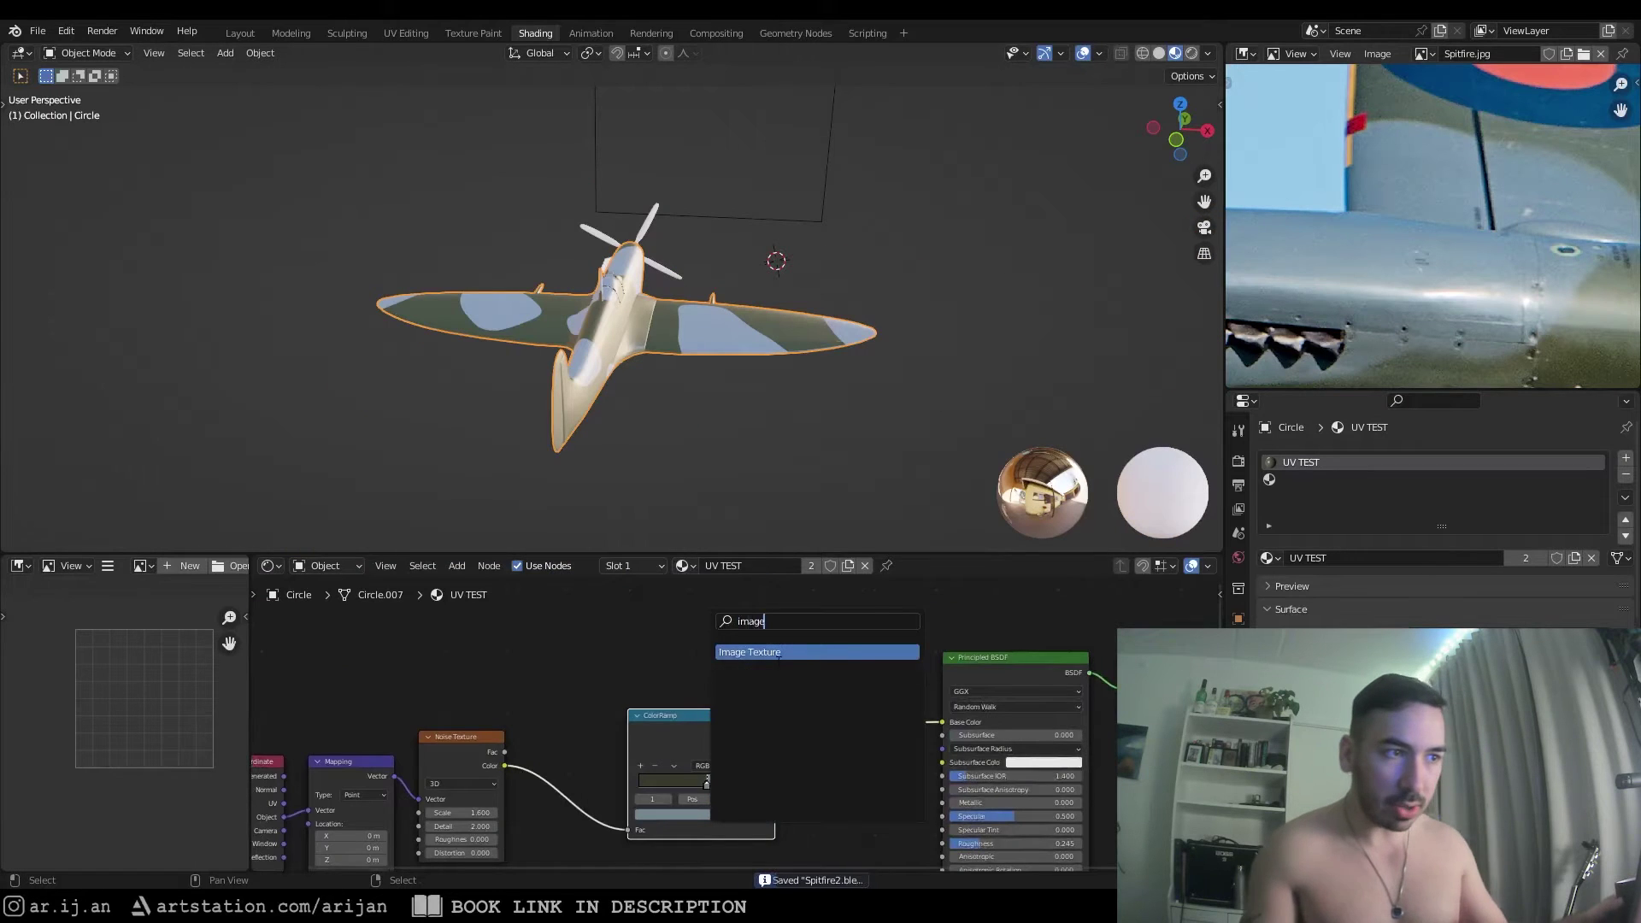
left_click(779, 653)
left_click(591, 613)
scroll(591, 613, "up", 4)
middle_click_drag(591, 613, 734, 615)
Create a Blank 2048 × 2048 px image named Baked Texture in the new Image Texture node
left_click(721, 653)
left_click(751, 692)
type("20")
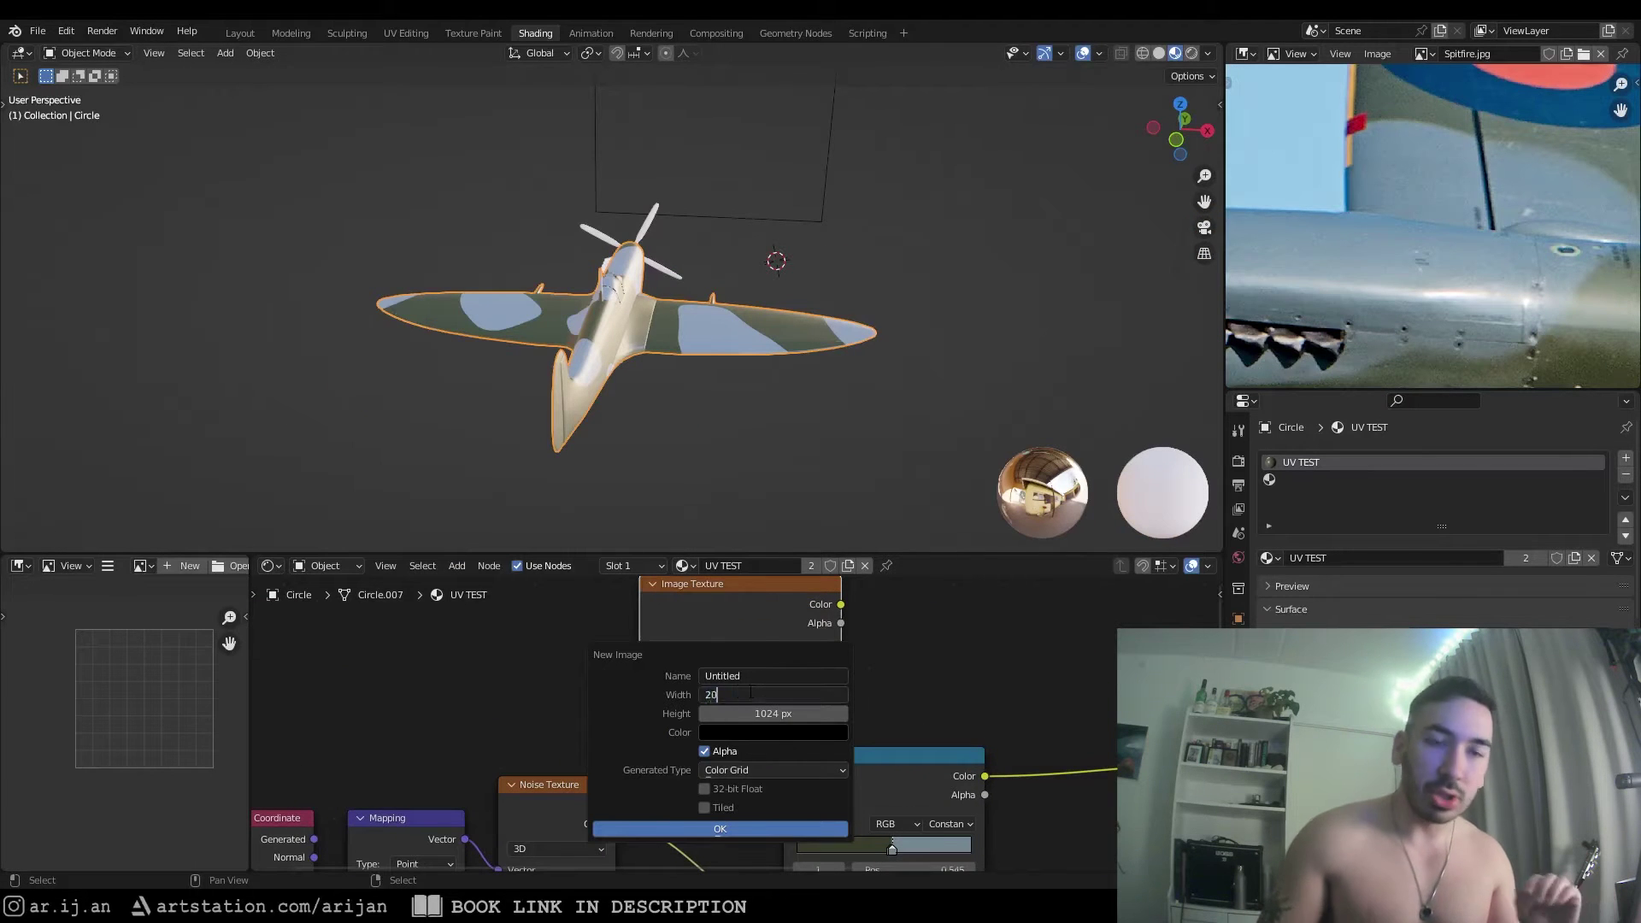
type("48")
key("Tab")
type("20")
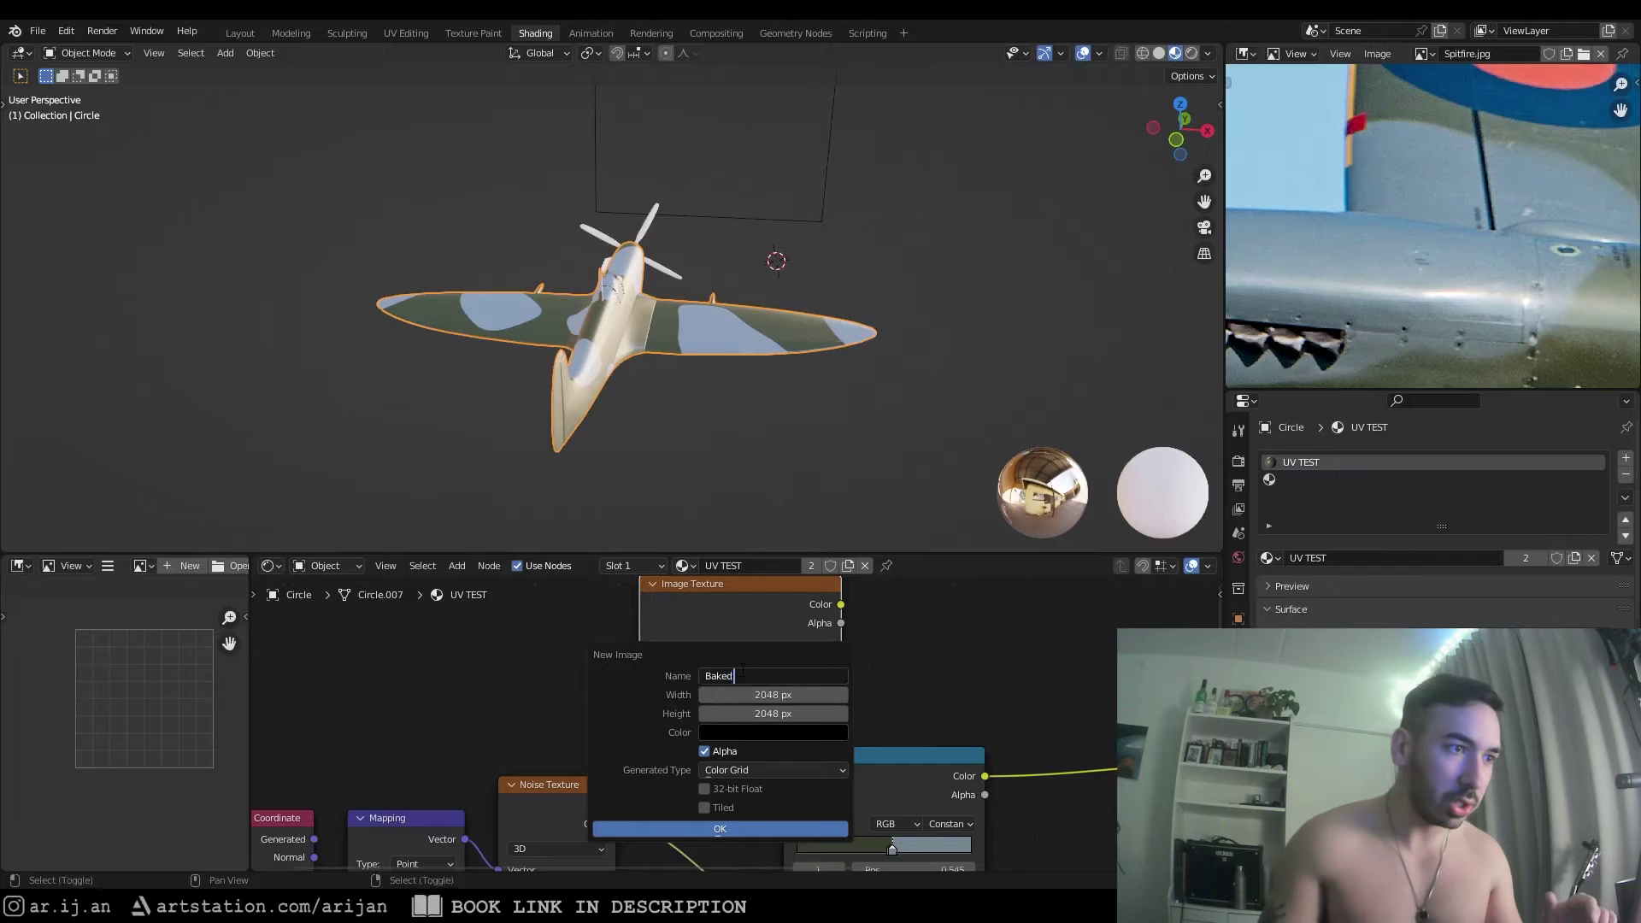
left_click(742, 671)
type("Baked Texture")
key("Return")
left_click(740, 772)
left_click(736, 788)
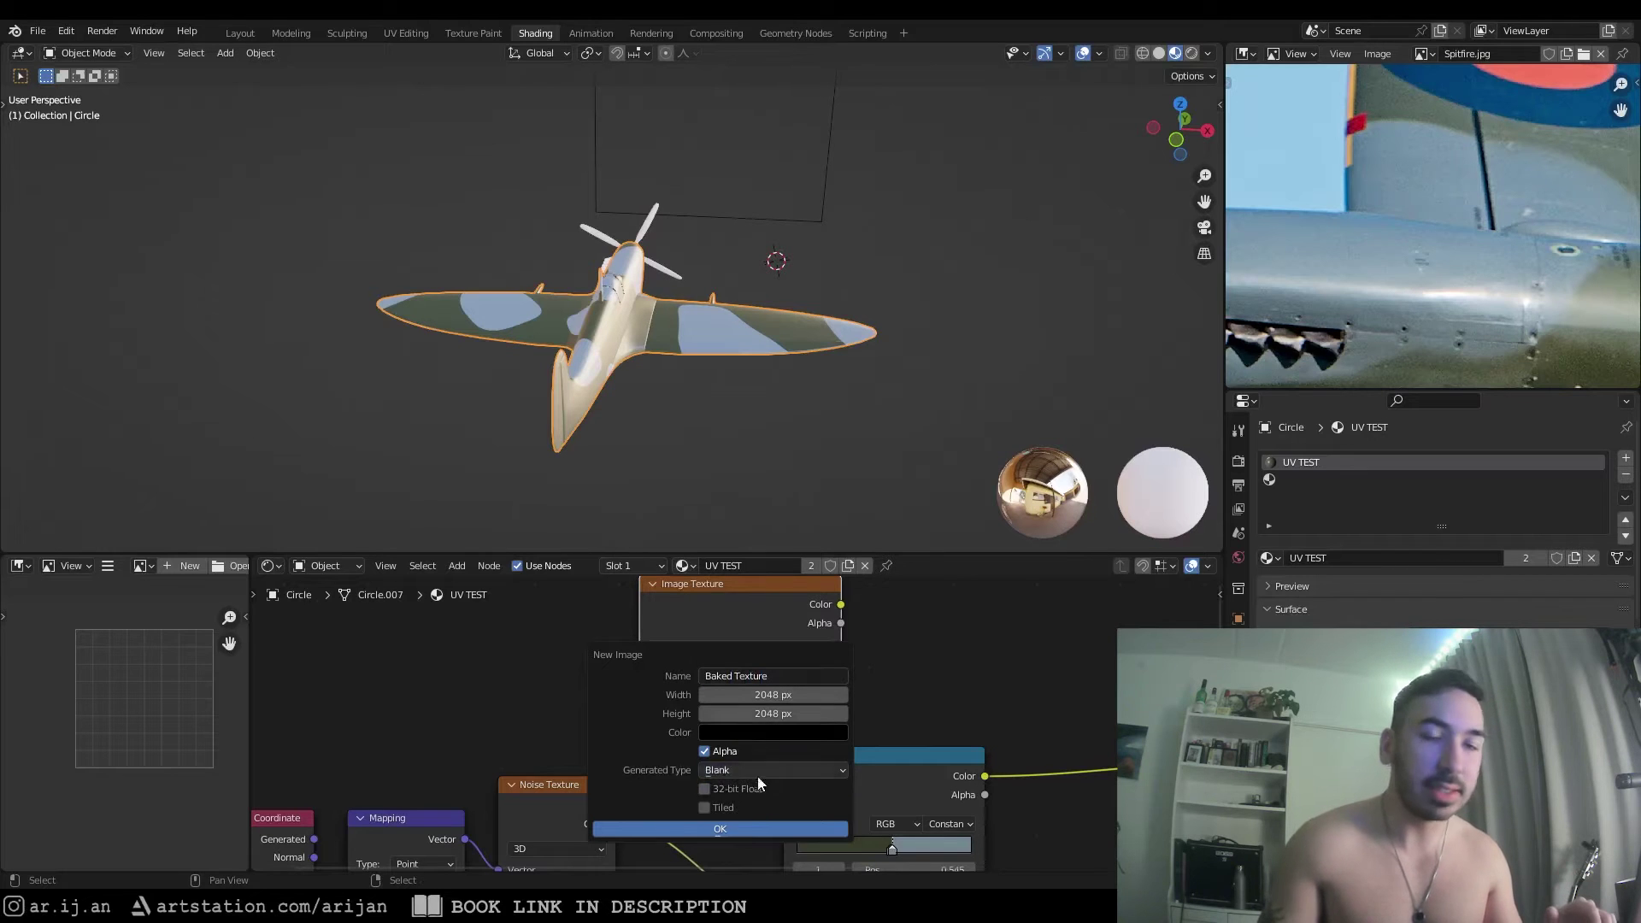
left_click(740, 827)
Set the render engine to Cycles and enlarge the properties area to expose the bake settings
scroll(822, 716, "down", 2)
left_click(1238, 460)
left_click(1453, 458)
left_click(1443, 517)
scroll(1325, 510, "down", 10)
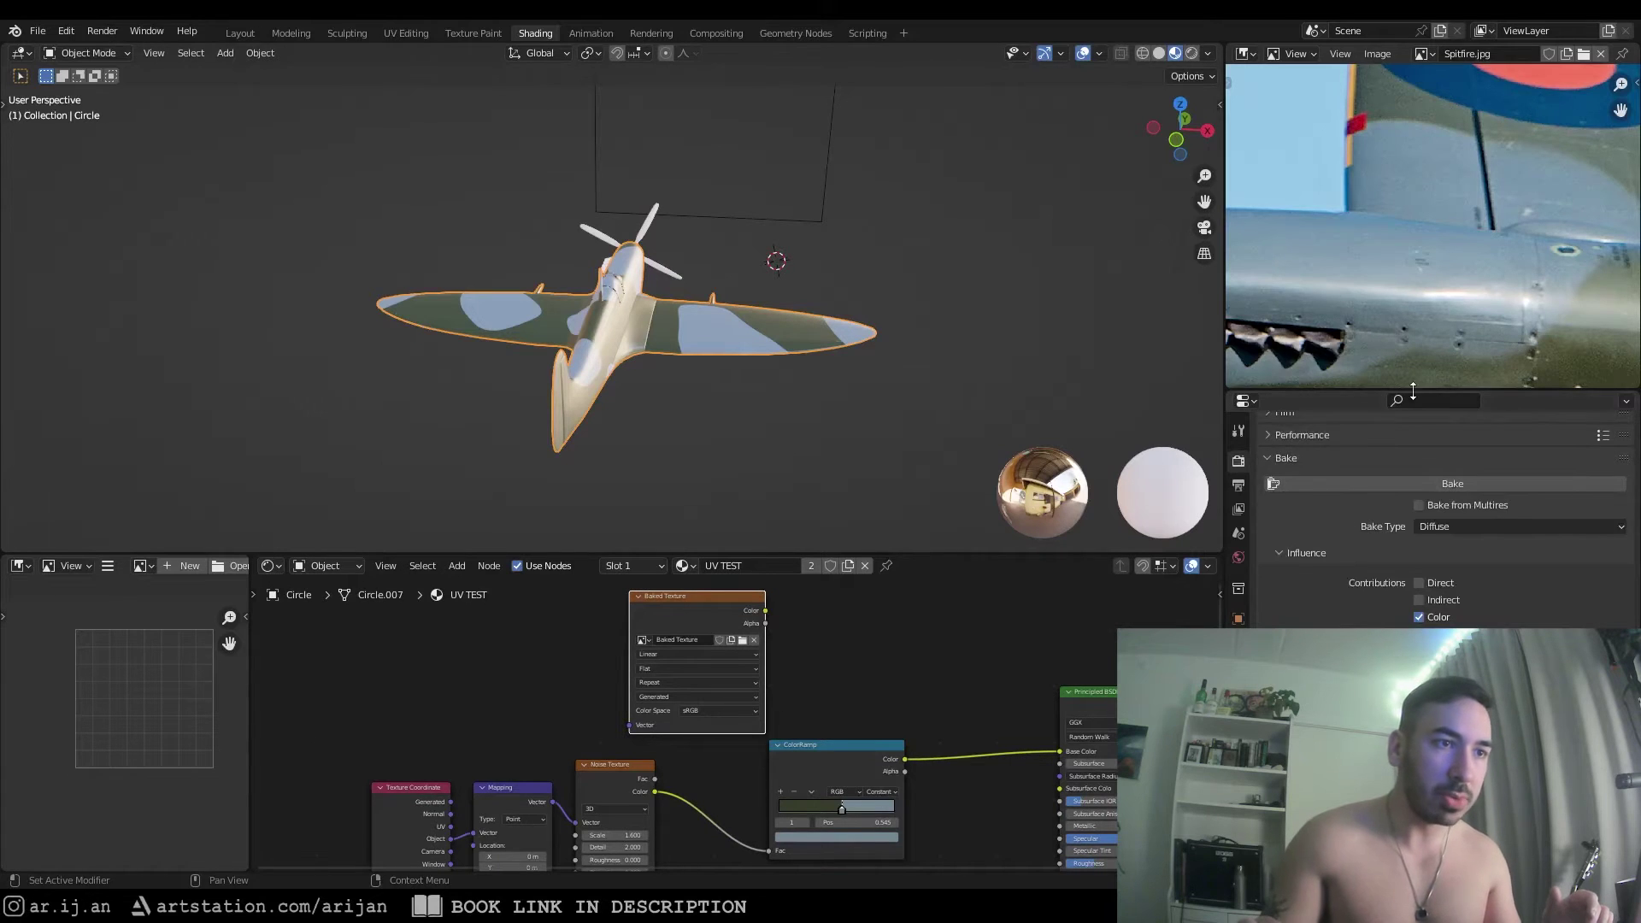
left_click_drag(1375, 391, 1375, 98)
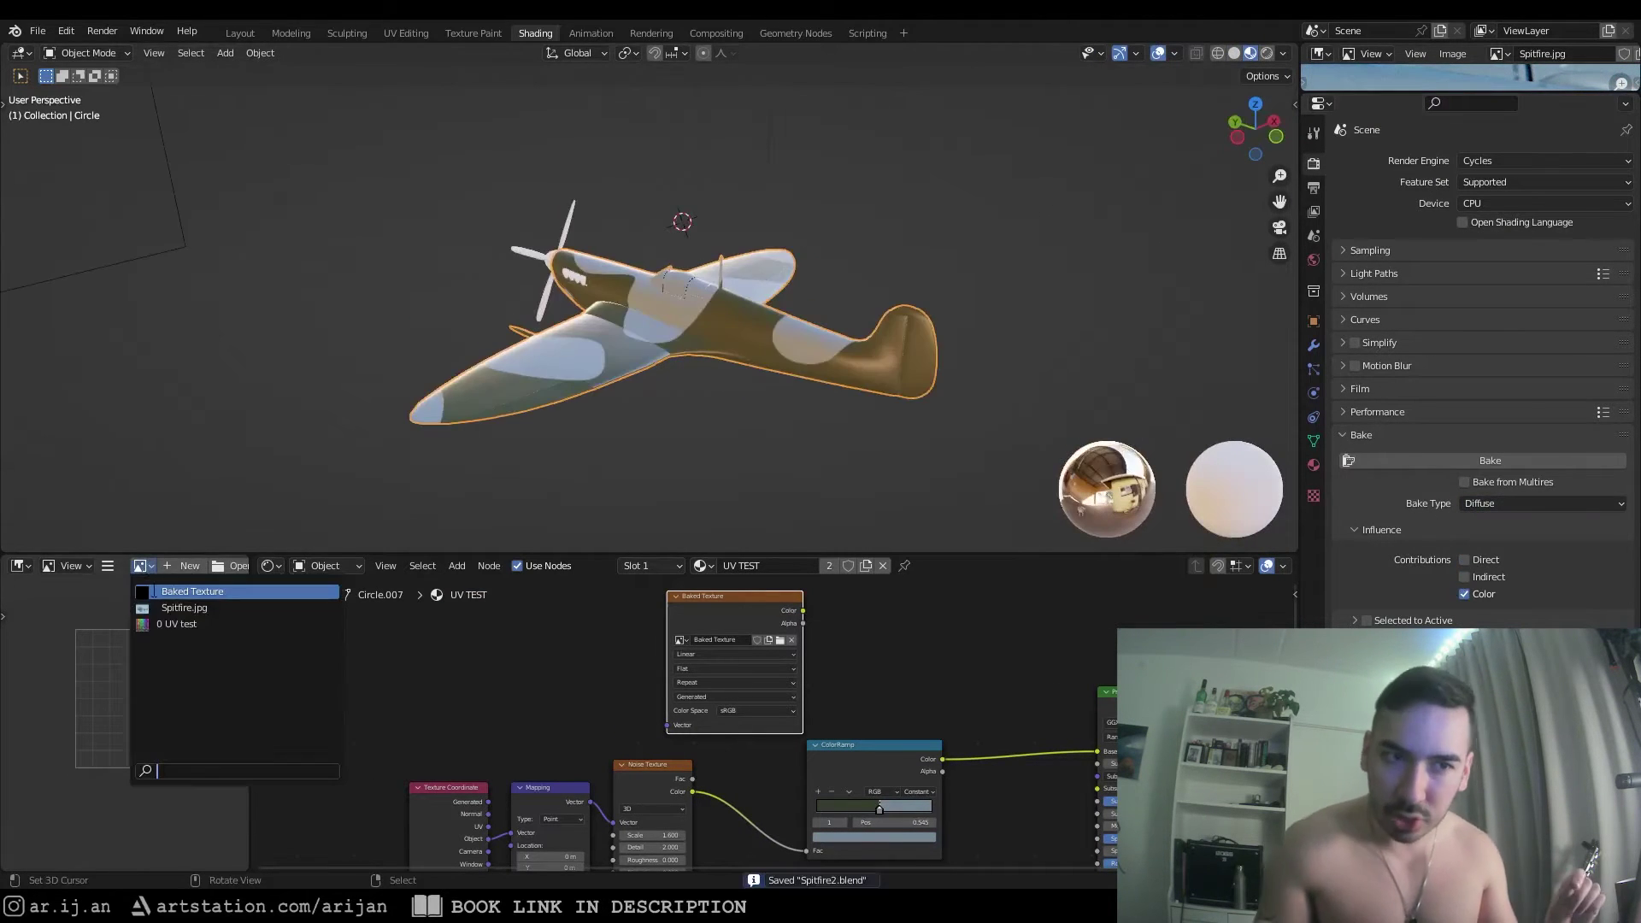
Display Baked Texture in the image editor and bake the Diffuse colour into it
left_click(192, 592)
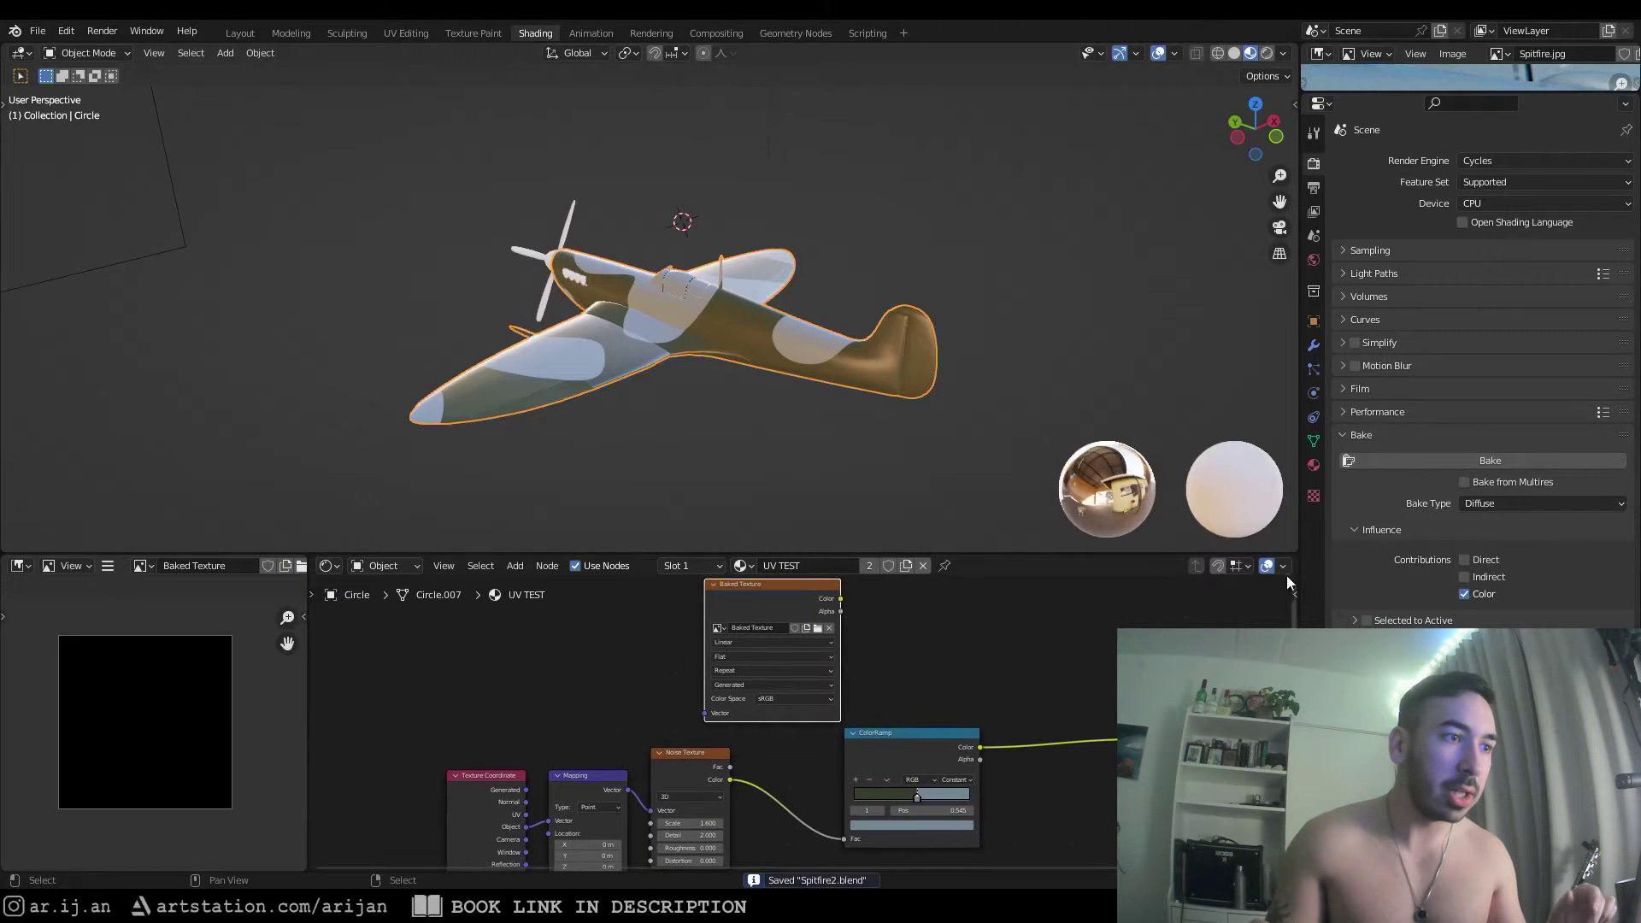
left_click(1447, 465)
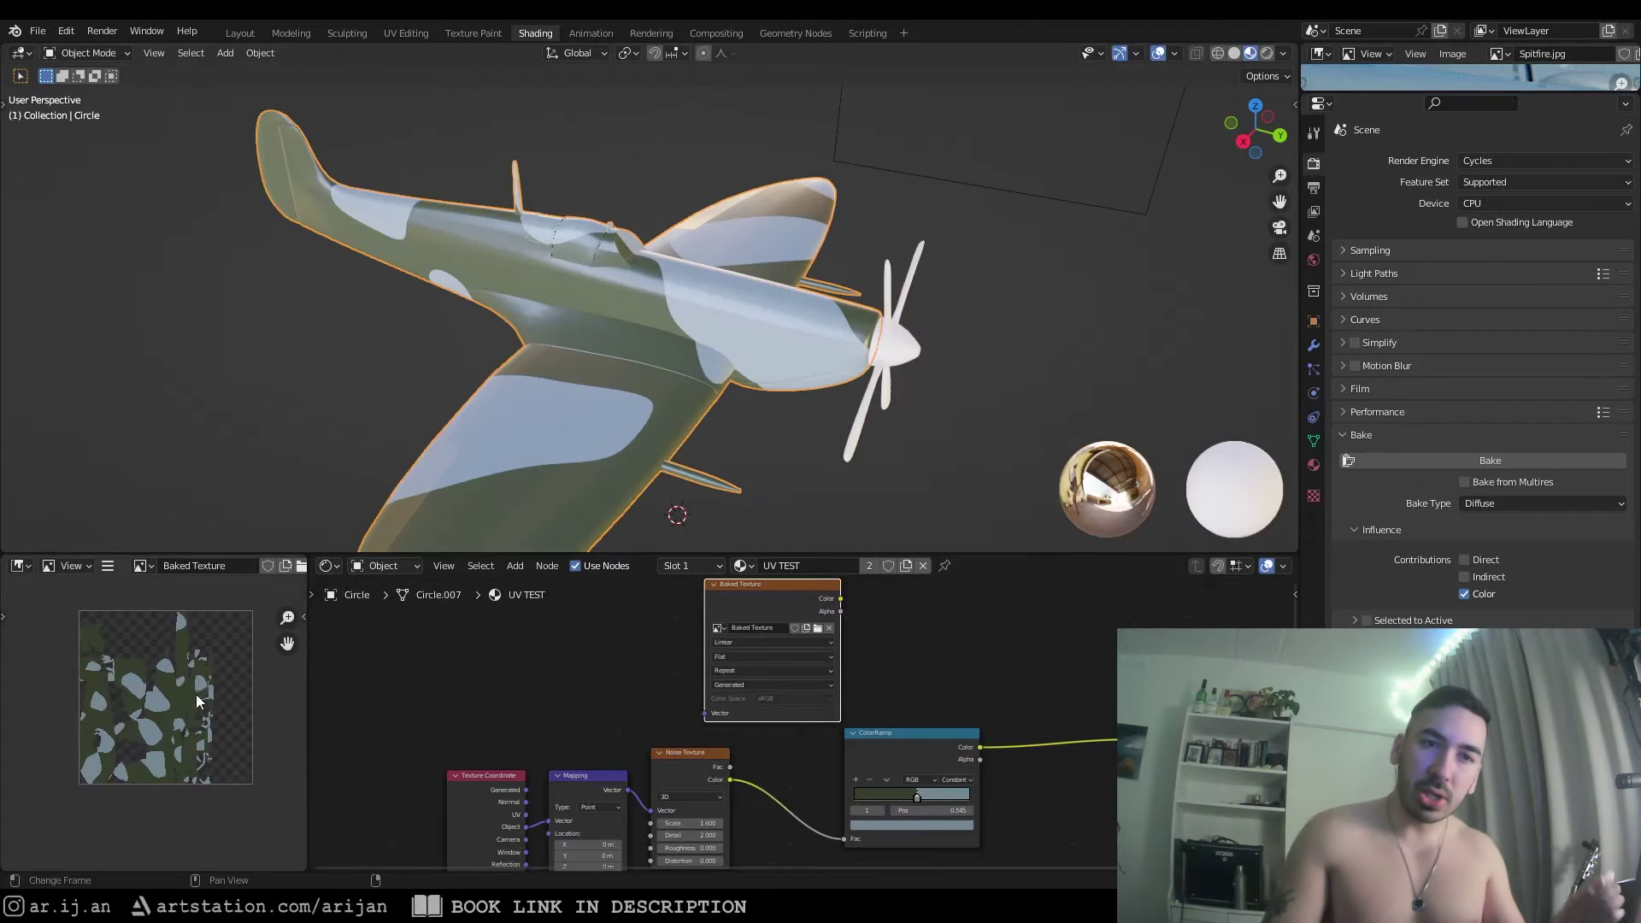
Enlarge the image editor and examine the baked camouflage texture
left_click_drag(308, 683, 392, 687)
scroll(249, 760, "up", 4)
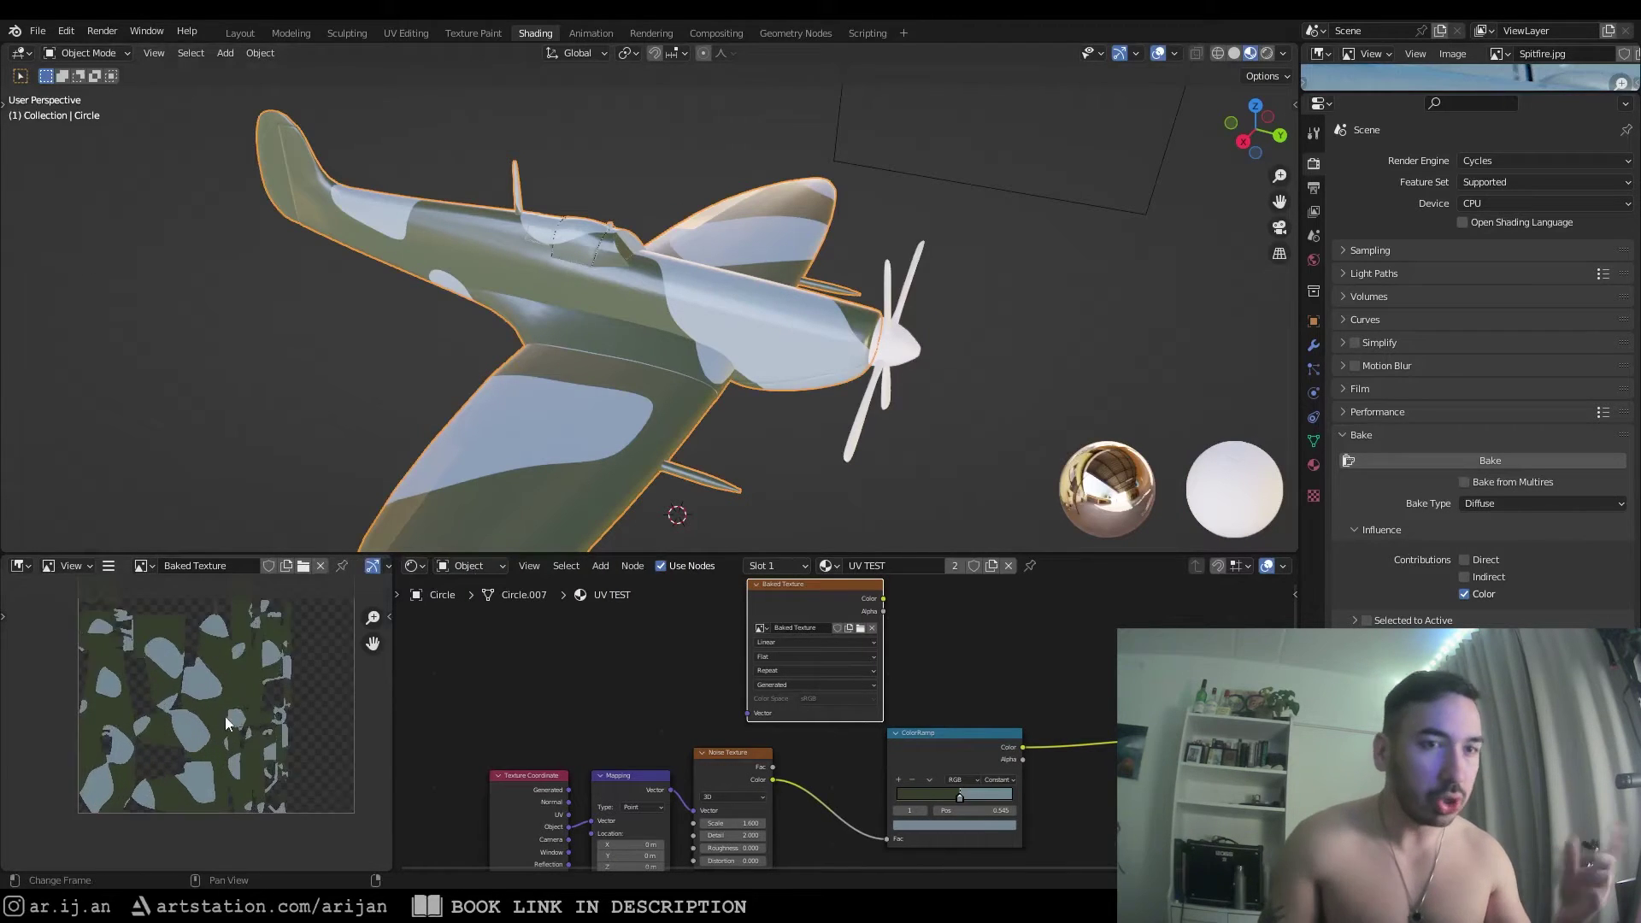
middle_click_drag(249, 761, 195, 754)
scroll(626, 730, "down", 3)
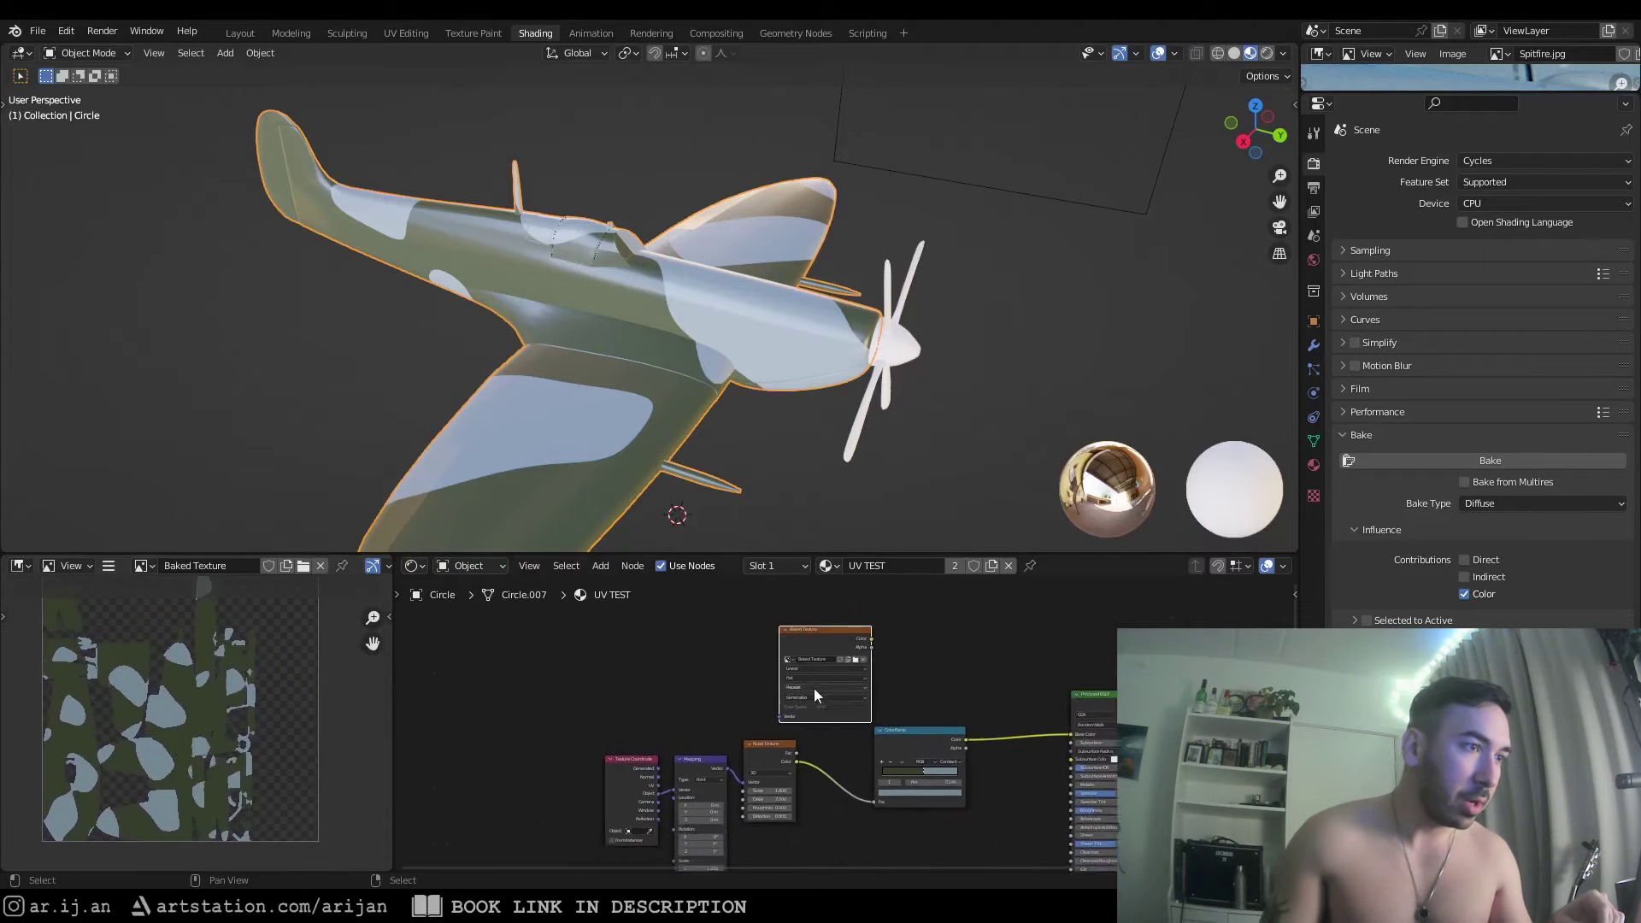
Delete the procedural camouflage nodes and connect the Baked Texture node's colour to the Principled BSDF's Base Color
left_click_drag(564, 723, 879, 791)
key("x")
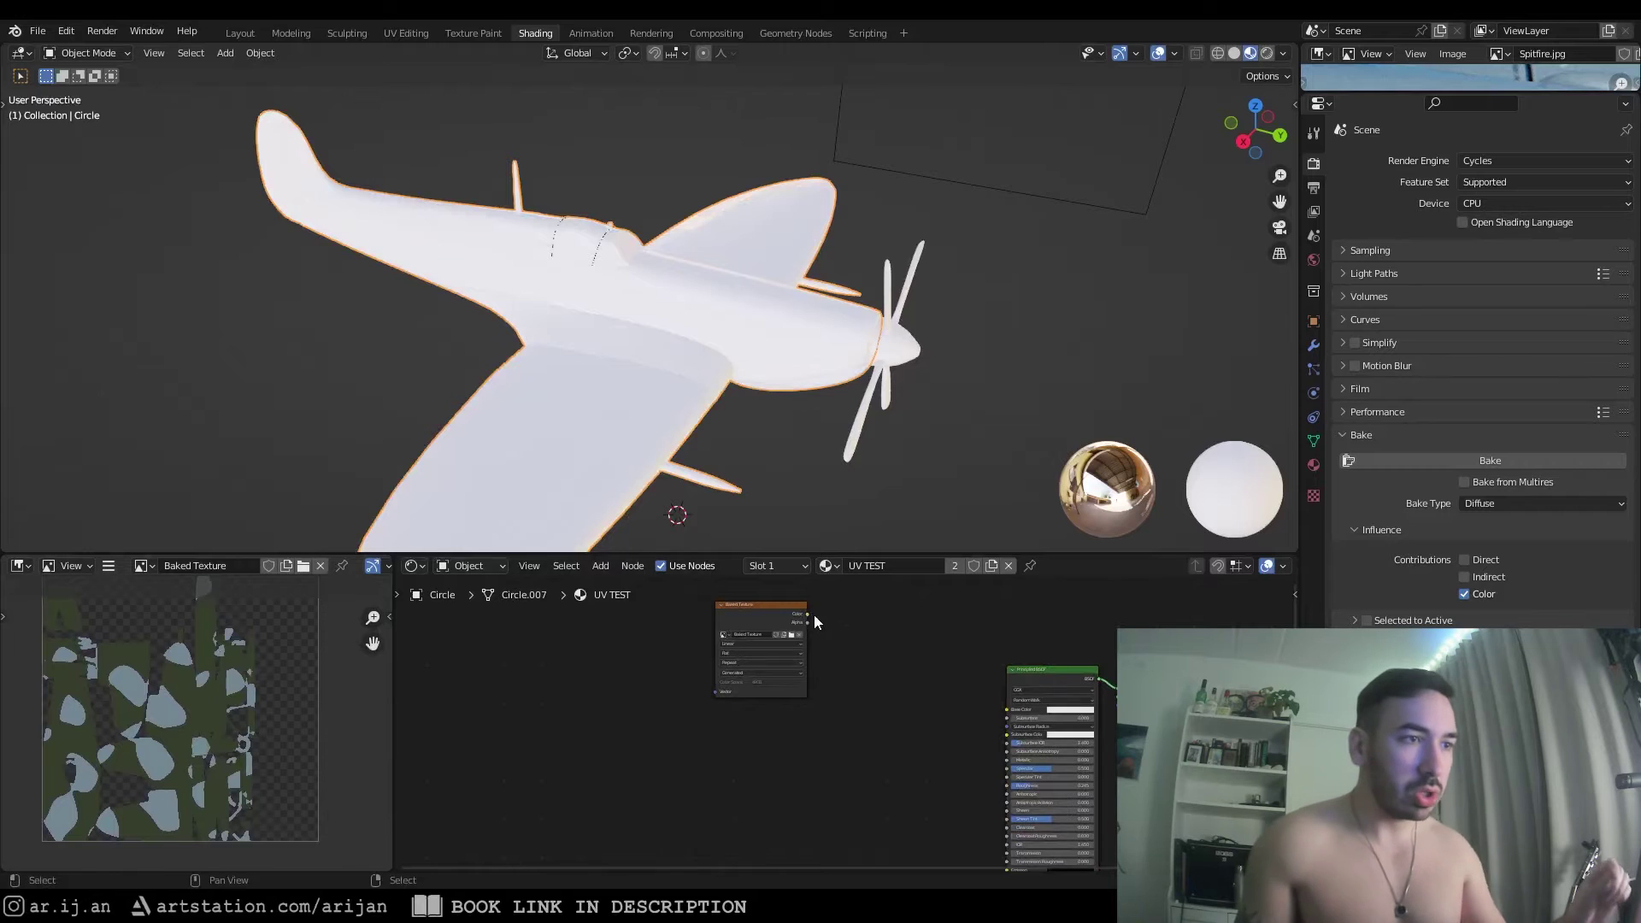
left_click_drag(807, 614, 1003, 711)
middle_click_drag(1001, 711, 793, 716)
scroll(793, 715, "up", 1)
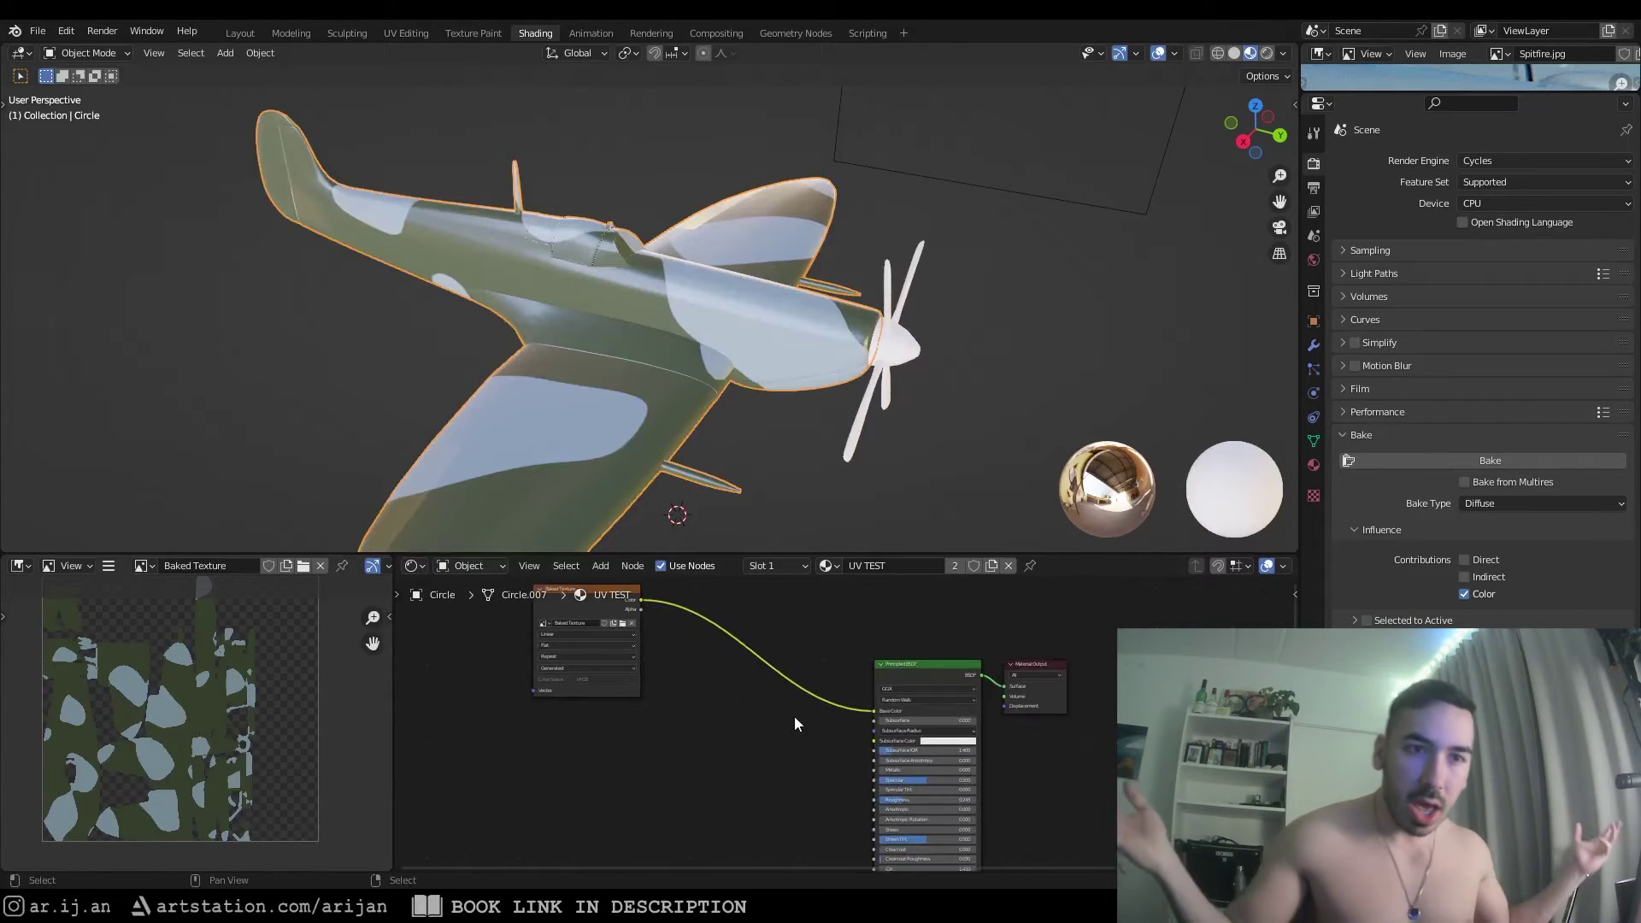
middle_click_drag(591, 602, 657, 650)
left_click_drag(653, 647, 709, 726)
Select the cockpit's side window and canopy faces and assign them to the empty second material slot
middle_click_drag(602, 369, 1075, 332)
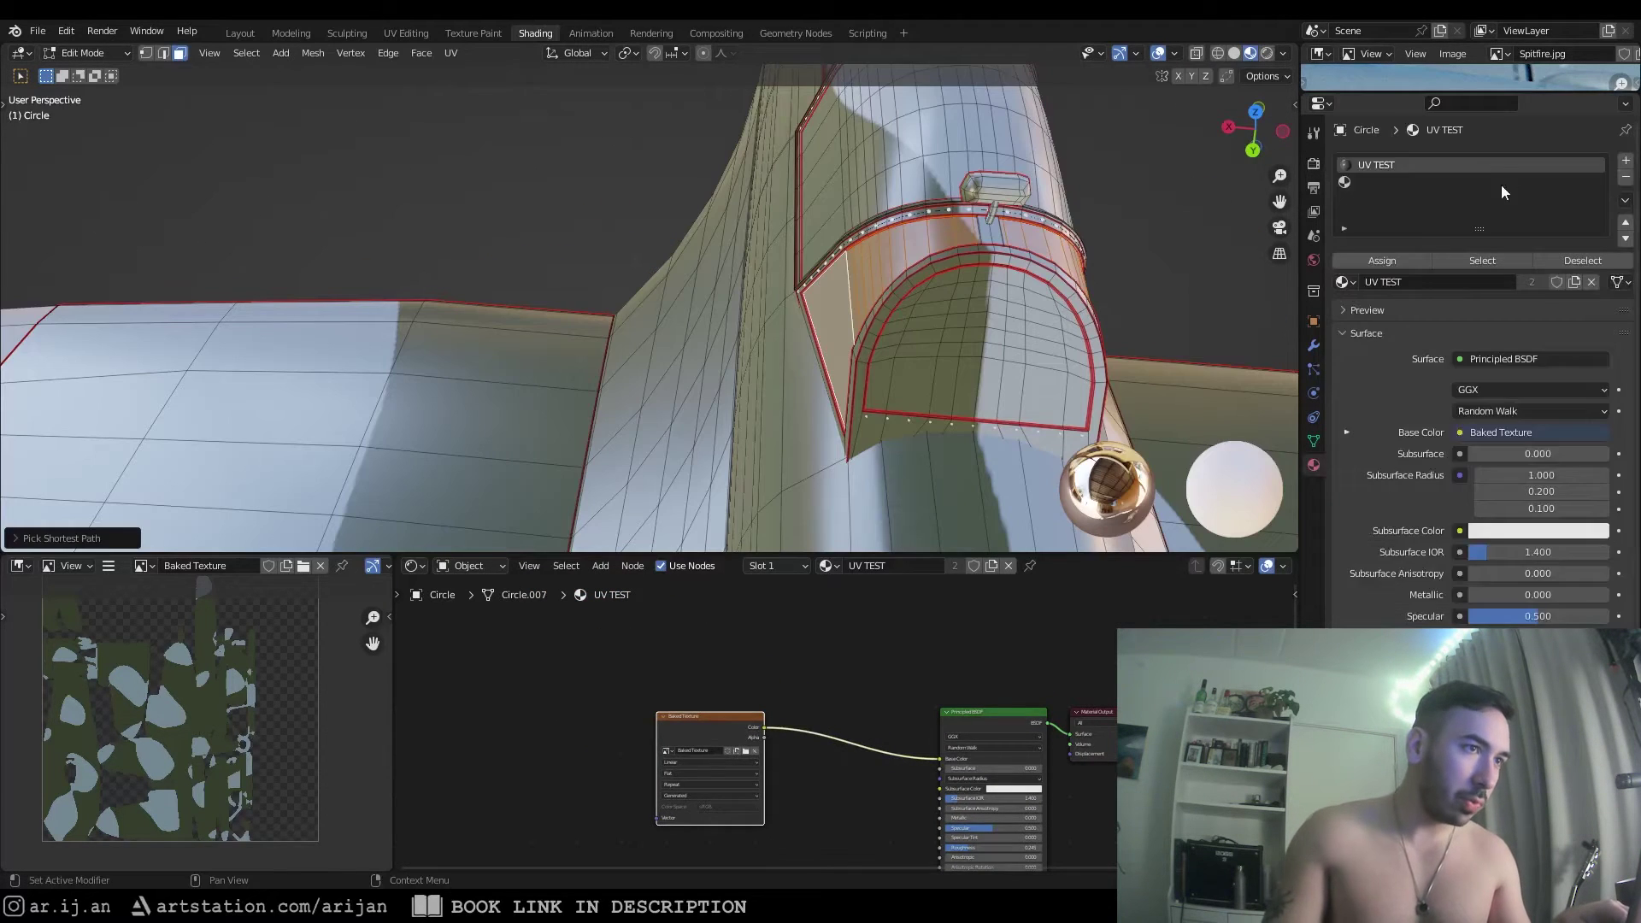
left_click(1501, 183)
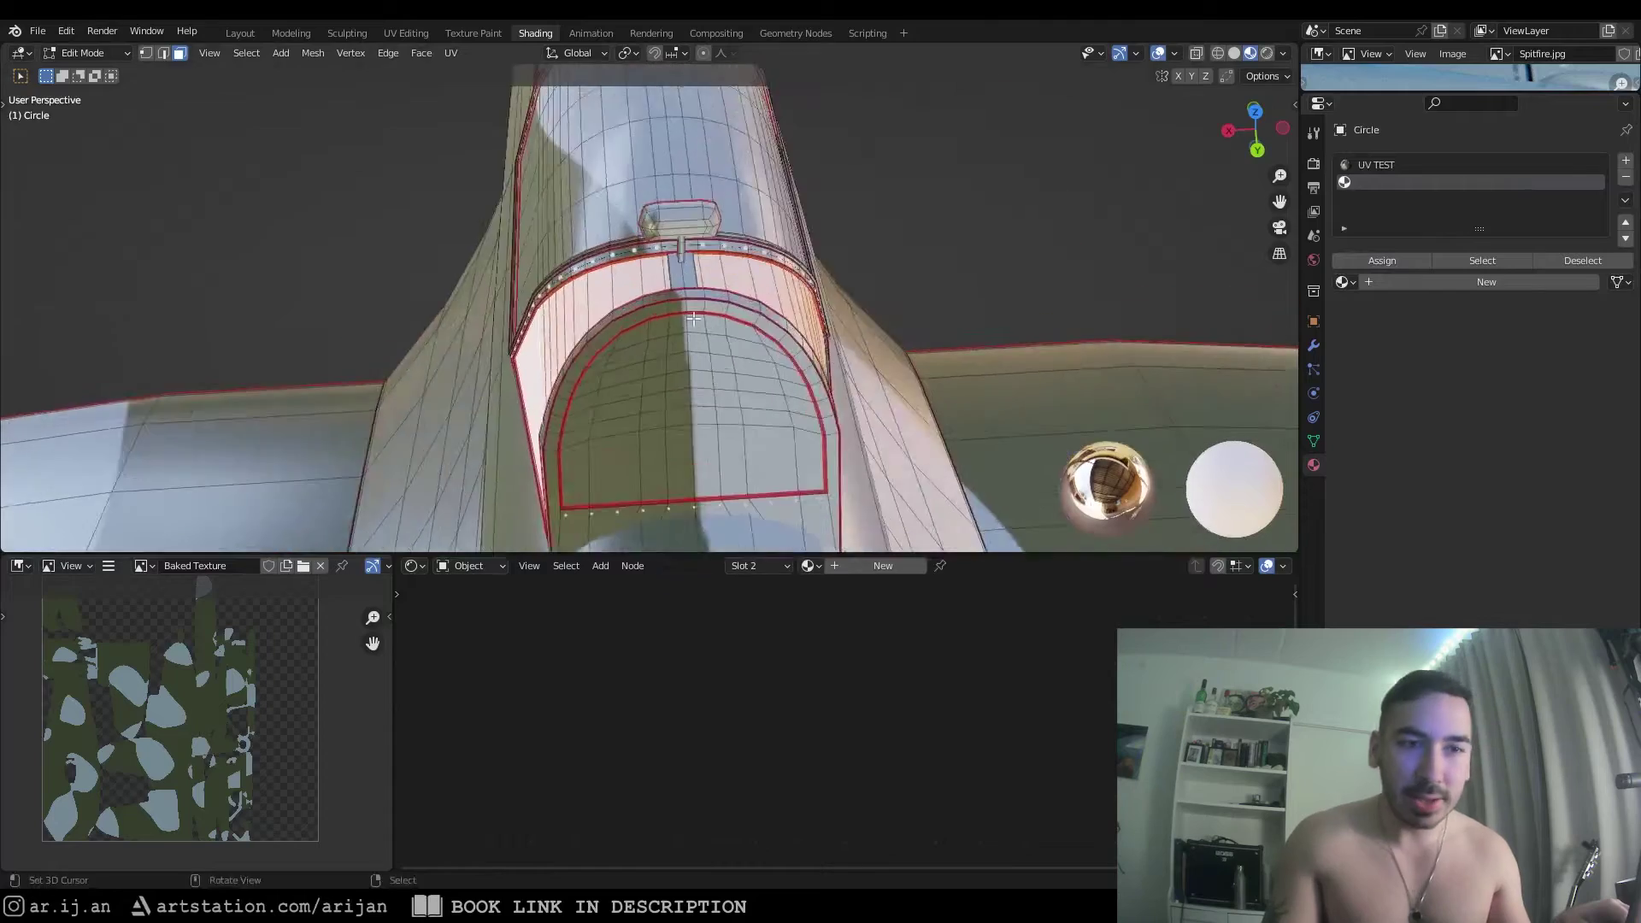
middle_click_drag(693, 319, 828, 309)
right_click(399, 296, "shift")
middle_click_drag(975, 372, 711, 343)
right_click(711, 346, "ctrl+shift")
left_click(1365, 183)
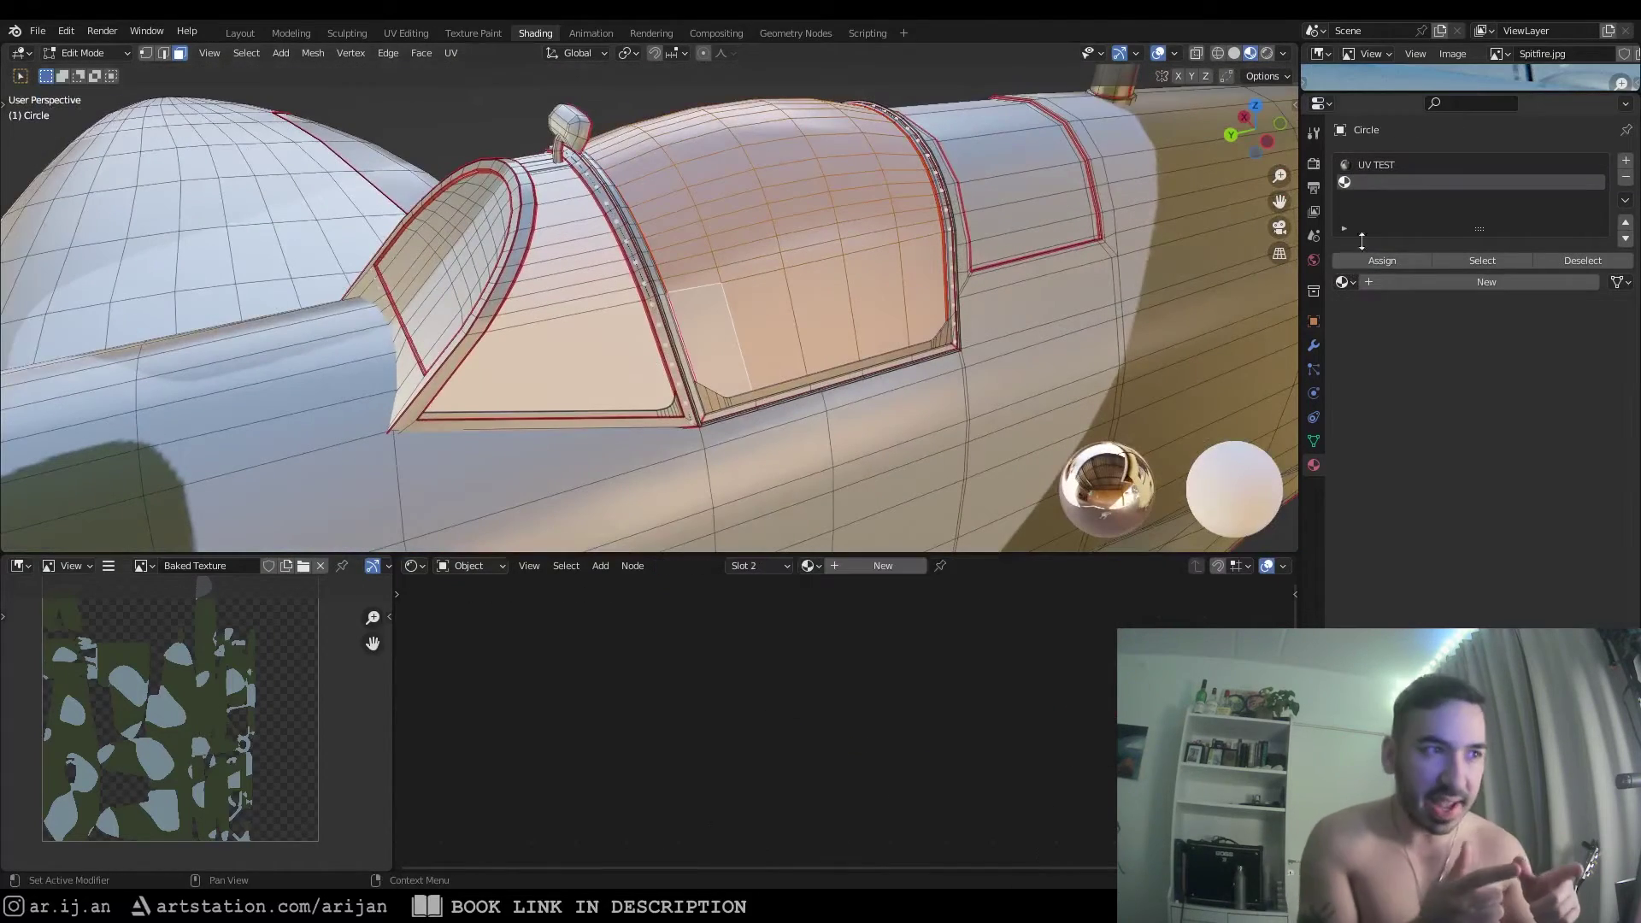
left_click(1365, 260)
key("Tab")
key("Tab")
Add the remaining canopy glass faces to the second material slot and create a new material in it
middle_click_drag(1073, 330, 466, 425)
right_click(931, 403, "shift")
key("ctrl+l")
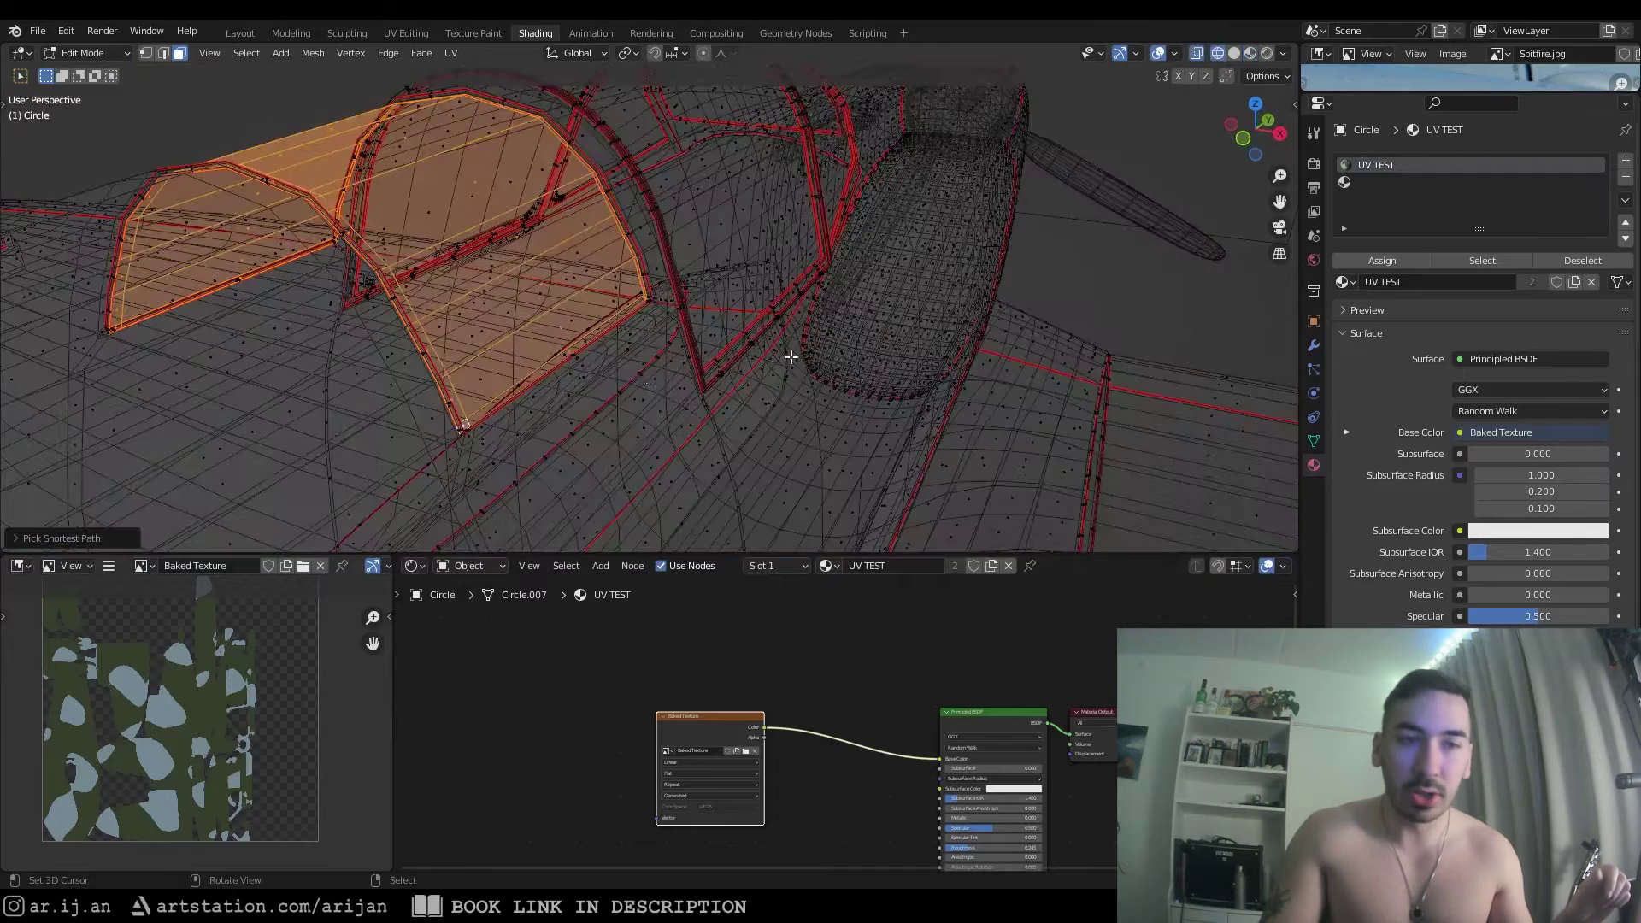
left_click(1385, 182)
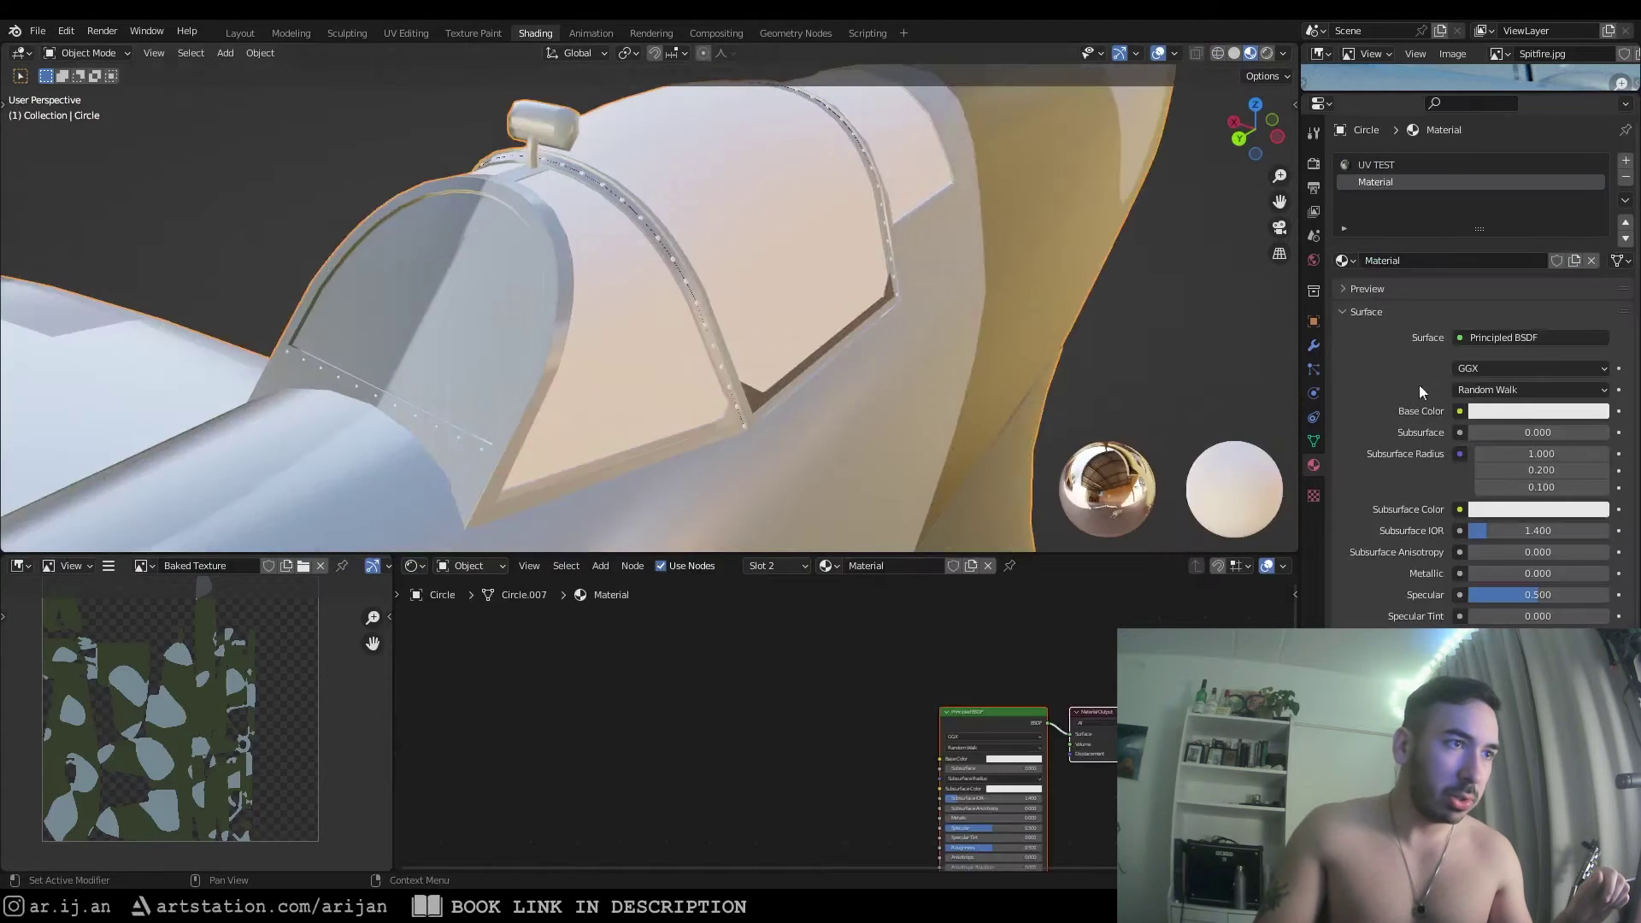
Give the glass material a light blue base colour, set Metallic and Specular to 1.000, and lower its roughness
left_click(1509, 411)
left_click_drag(1594, 210, 1595, 276)
scroll(1047, 427, "down", 3)
middle_click_drag(1029, 420, 889, 398)
left_click(1509, 410)
left_click_drag(1525, 213, 1595, 201)
left_click_drag(1496, 573, 1606, 574)
left_click_drag(1530, 594, 1607, 595)
left_click_drag(1538, 637, 1452, 637)
Select the linked front windscreen faces and assign the glass material to them
middle_click_drag(675, 376, 971, 407)
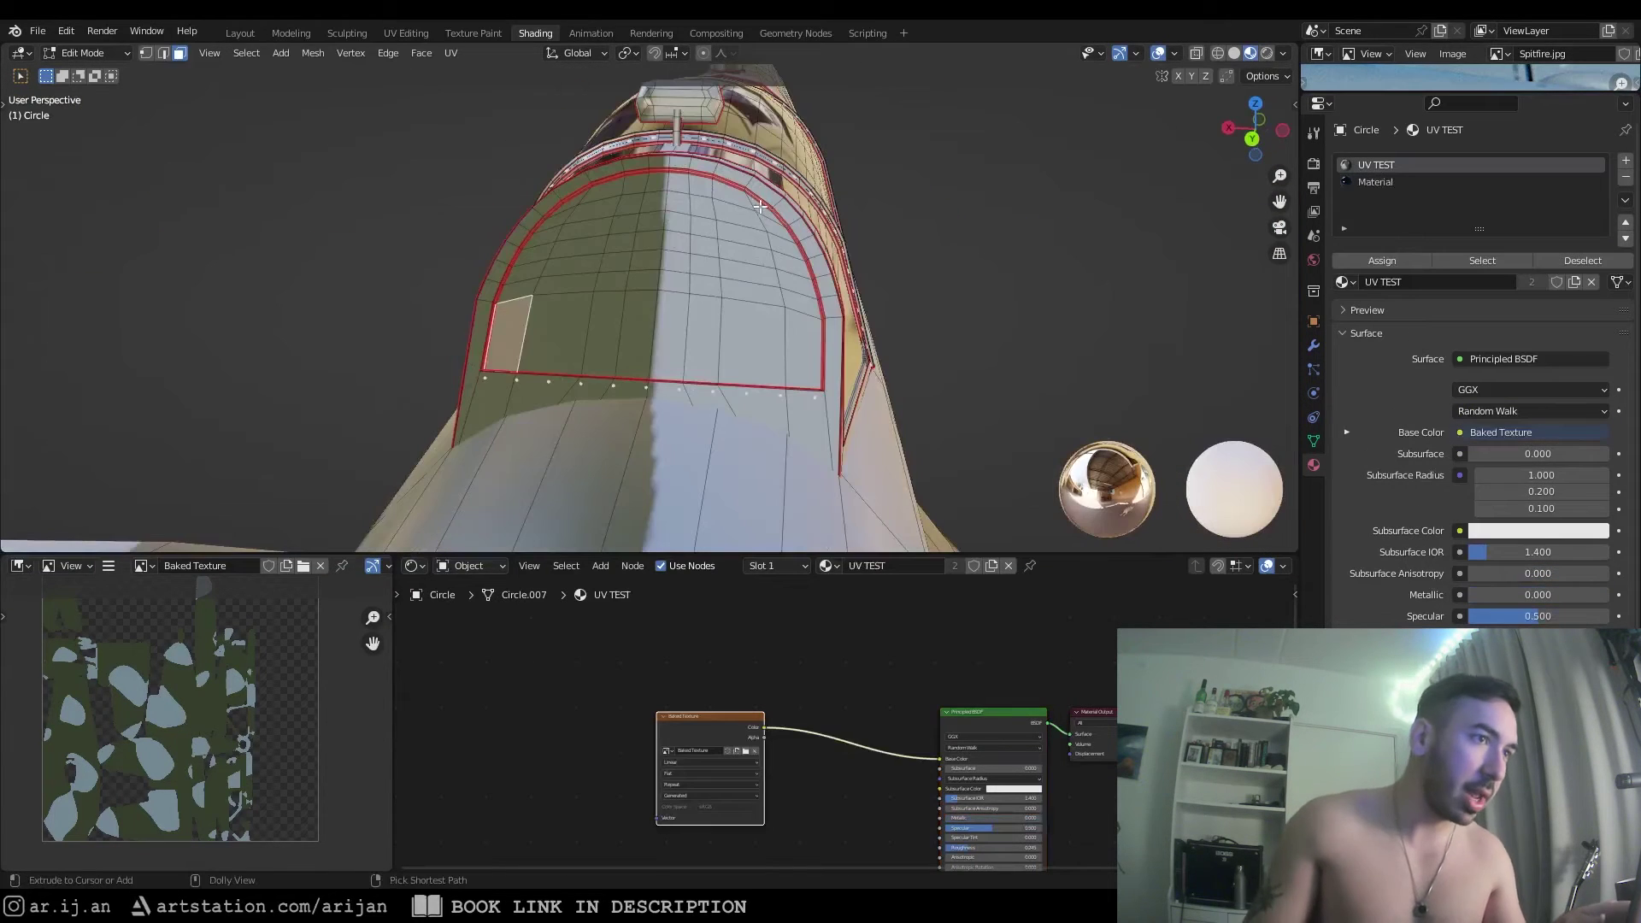
key("ctrl+l")
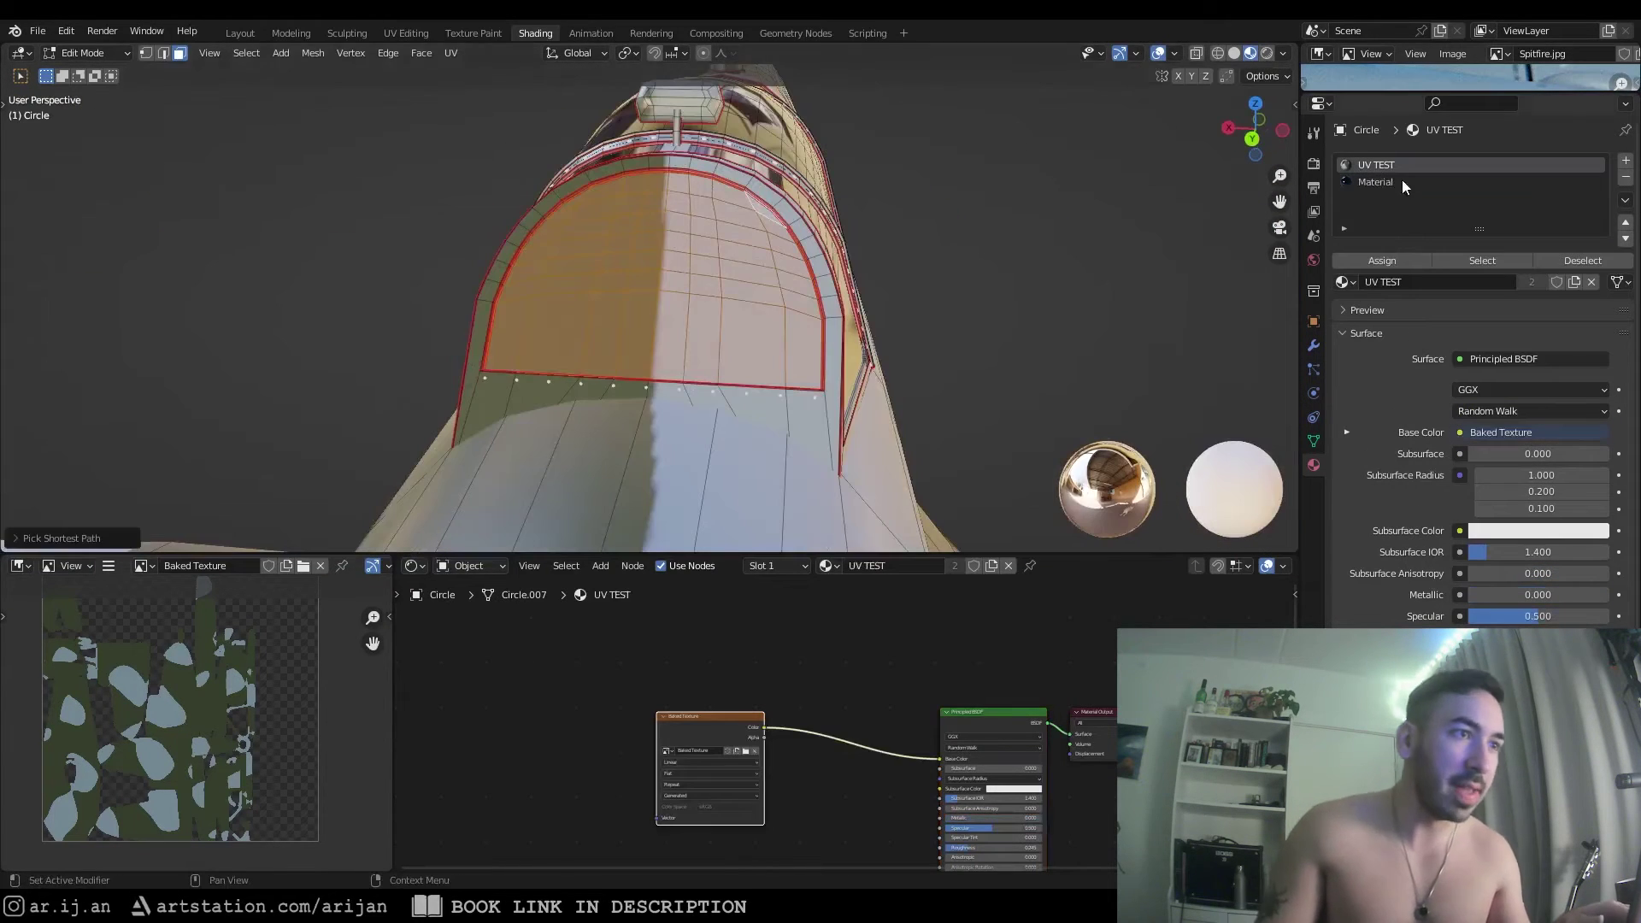
left_click(1401, 181)
left_click(1381, 259)
key("Tab")
Assign the glass material to the mirror face above the windscreen
scroll(782, 342, "down", 8)
middle_click_drag(779, 338, 1099, 343)
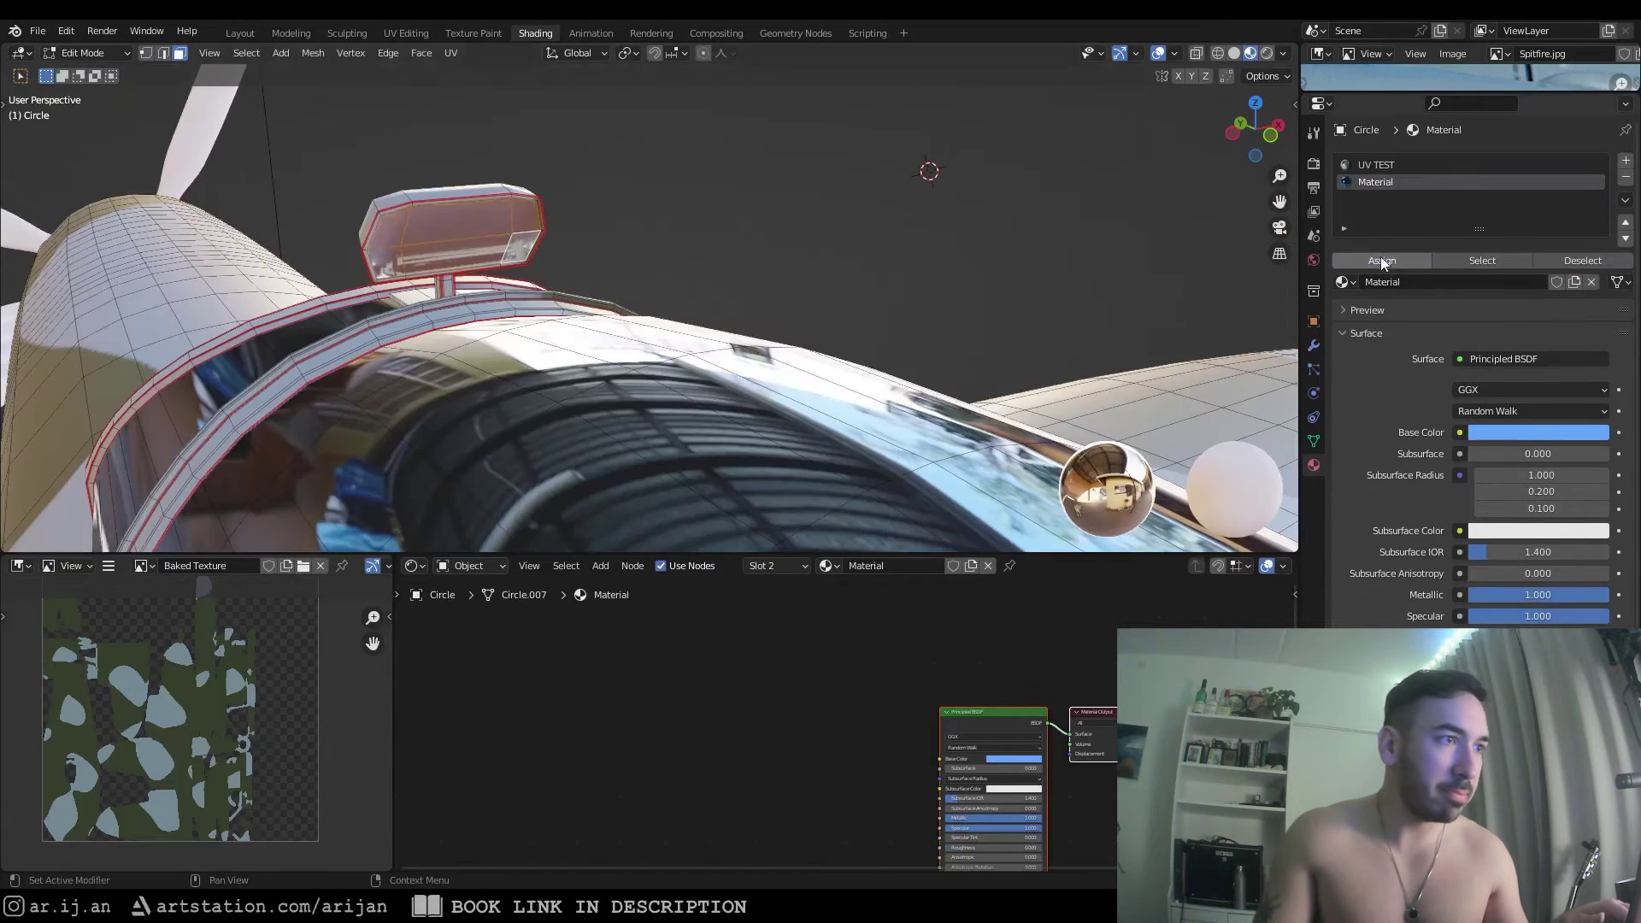
left_click(1380, 260)
middle_click_drag(702, 403, 611, 325)
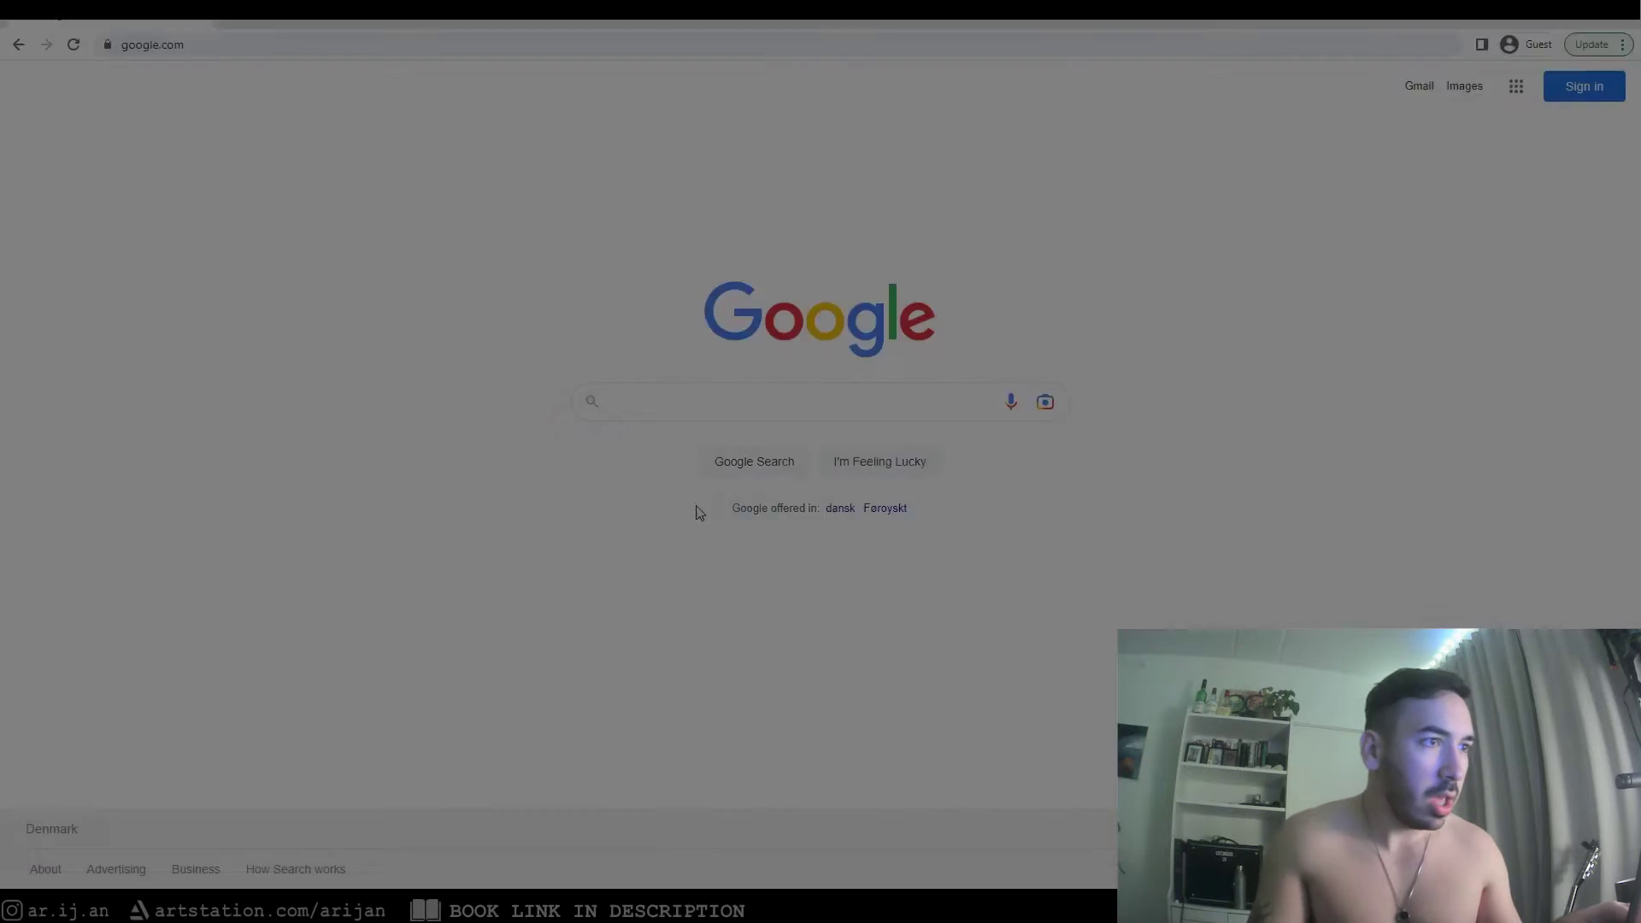
Switch to the web browser, search for paint net, and choose the free dotPDN download on its download page
left_click(681, 413)
type("paint net")
key("Return")
left_click(263, 372)
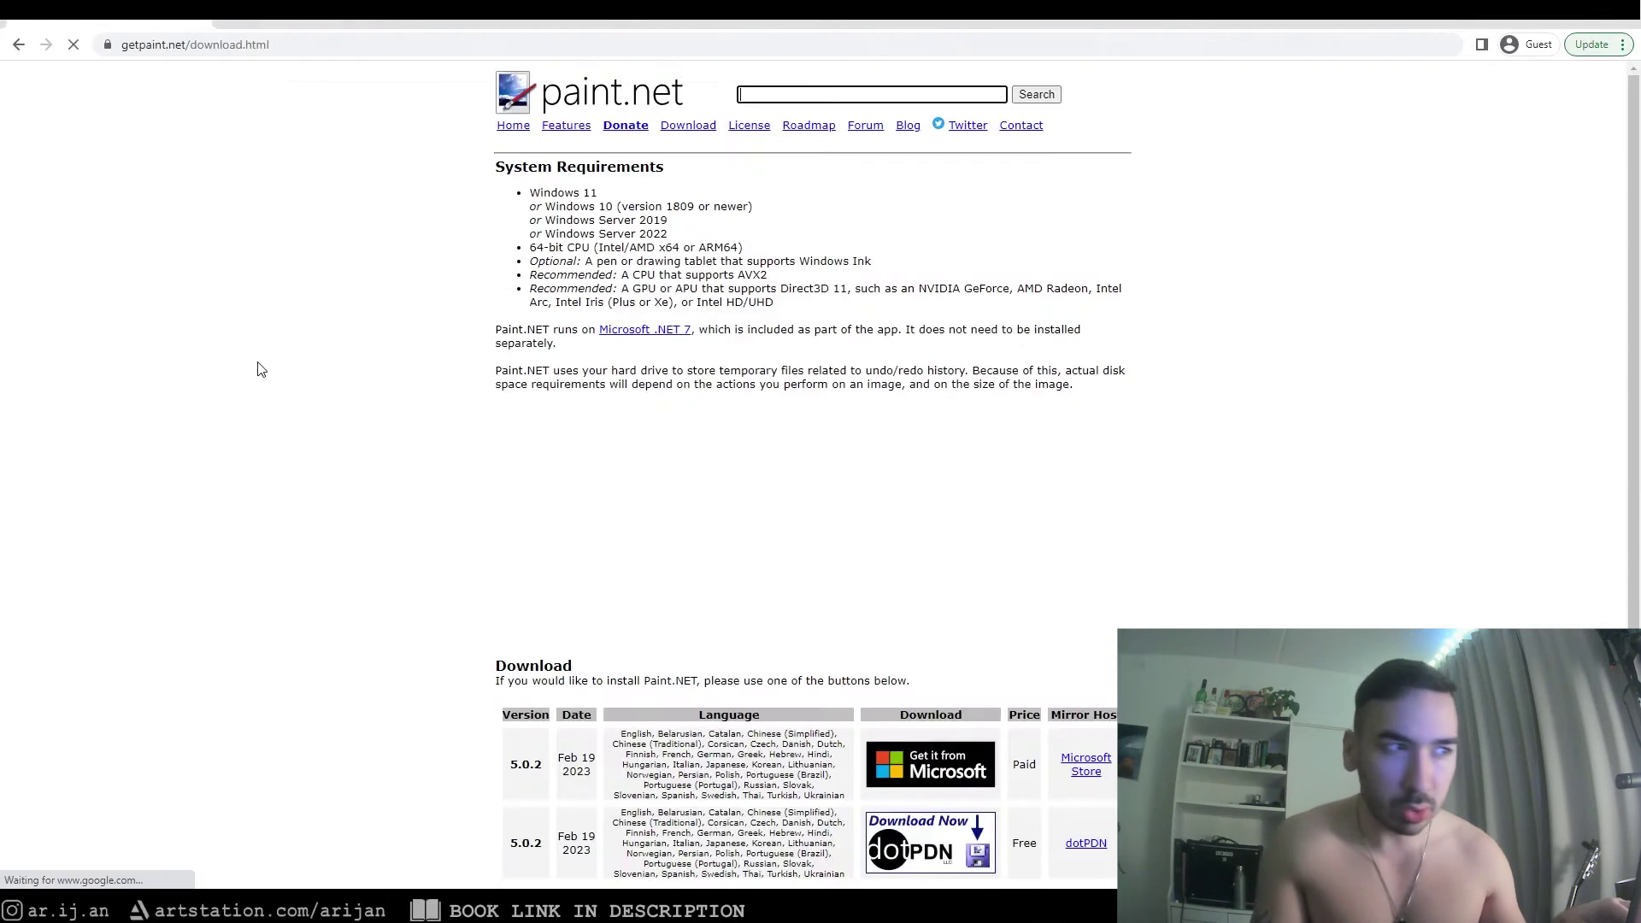
scroll(901, 408, "down", 3)
left_click(925, 589)
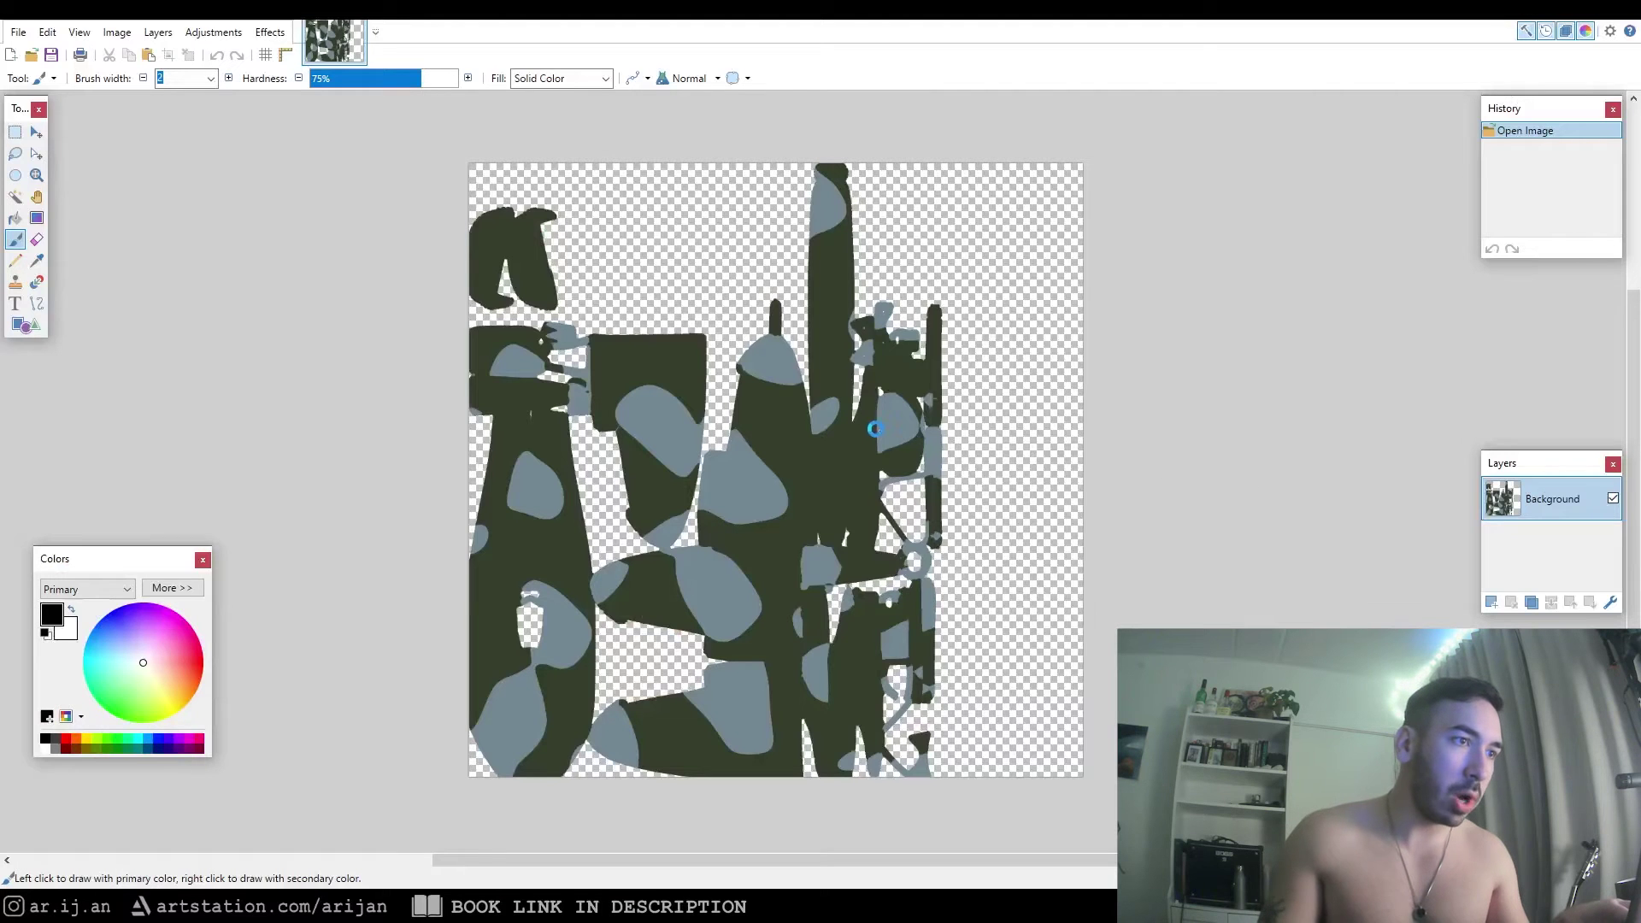
In Paint.NET, create a new 1024 × 1024 px image and erase its white background to make it transparent
key("ctrl+n")
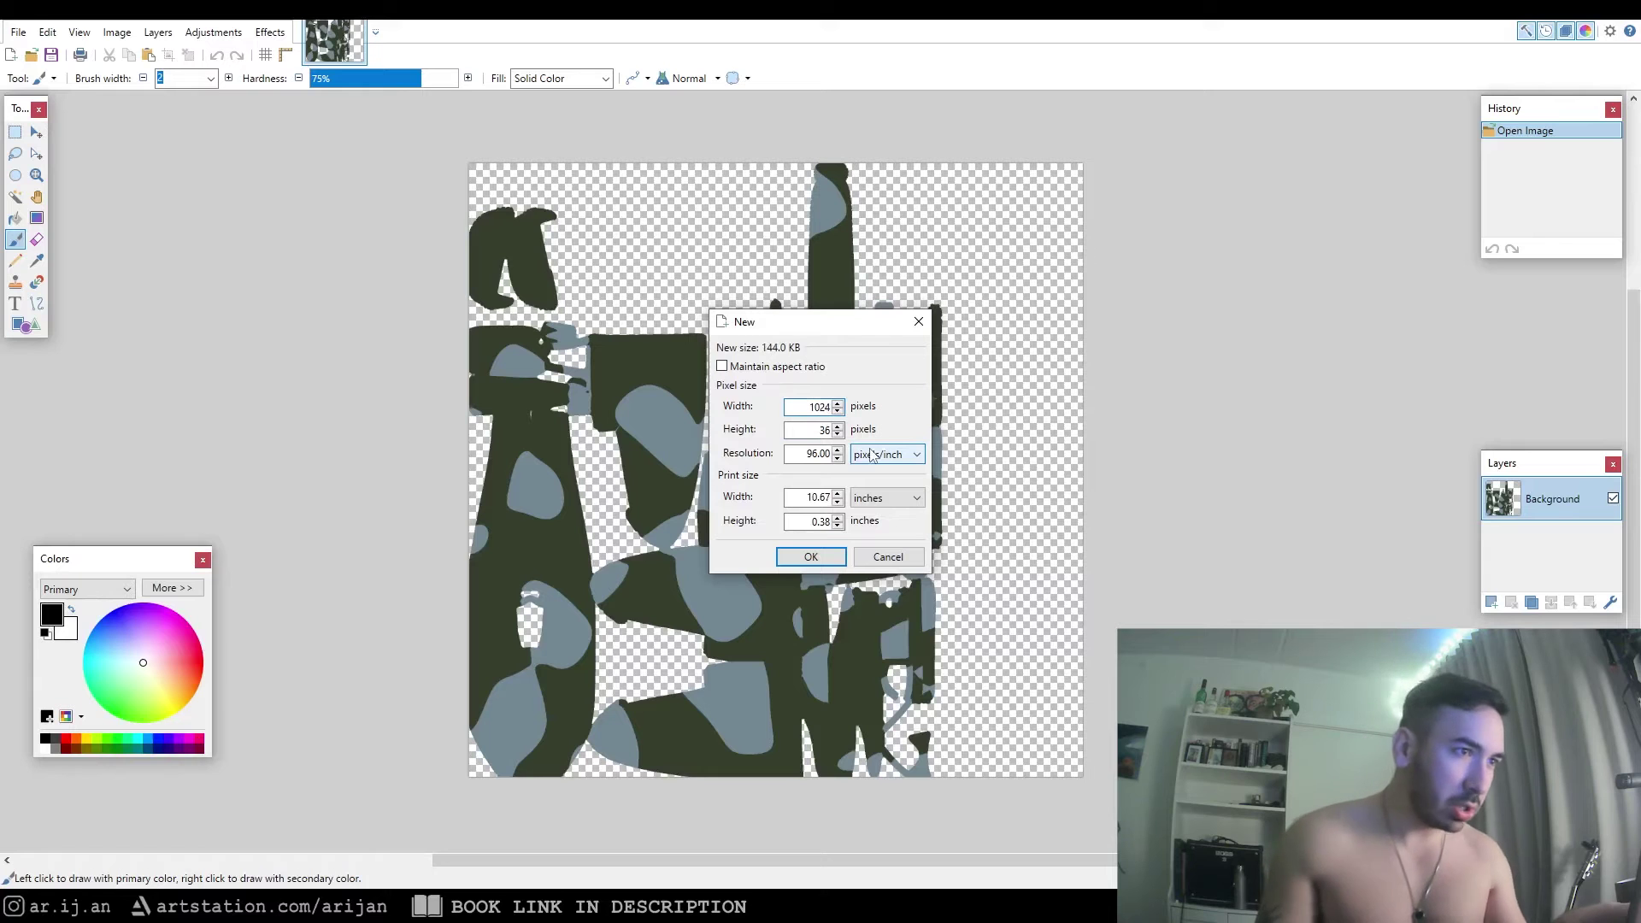
key("Return")
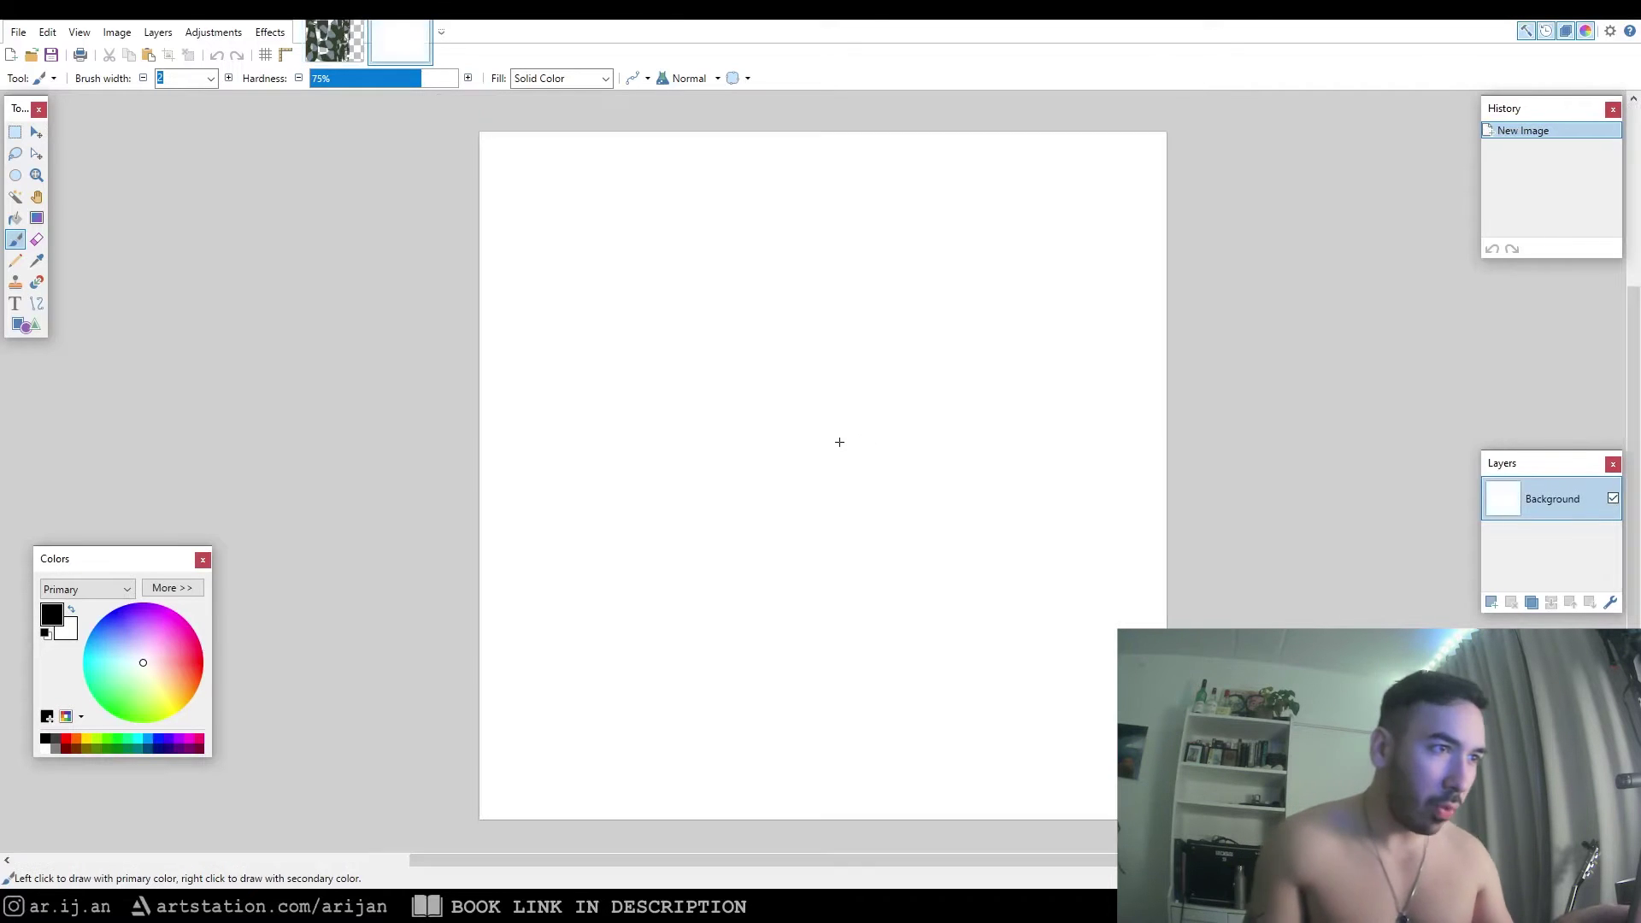
key("ctrl+a")
key("Delete")
key("ctrl+minus")
Choose the Ellipse shape and set the primary colour to dark blue, hex 314982
left_click_drag(86, 558, 191, 492)
left_click(24, 326)
left_click(112, 77)
left_click(152, 118)
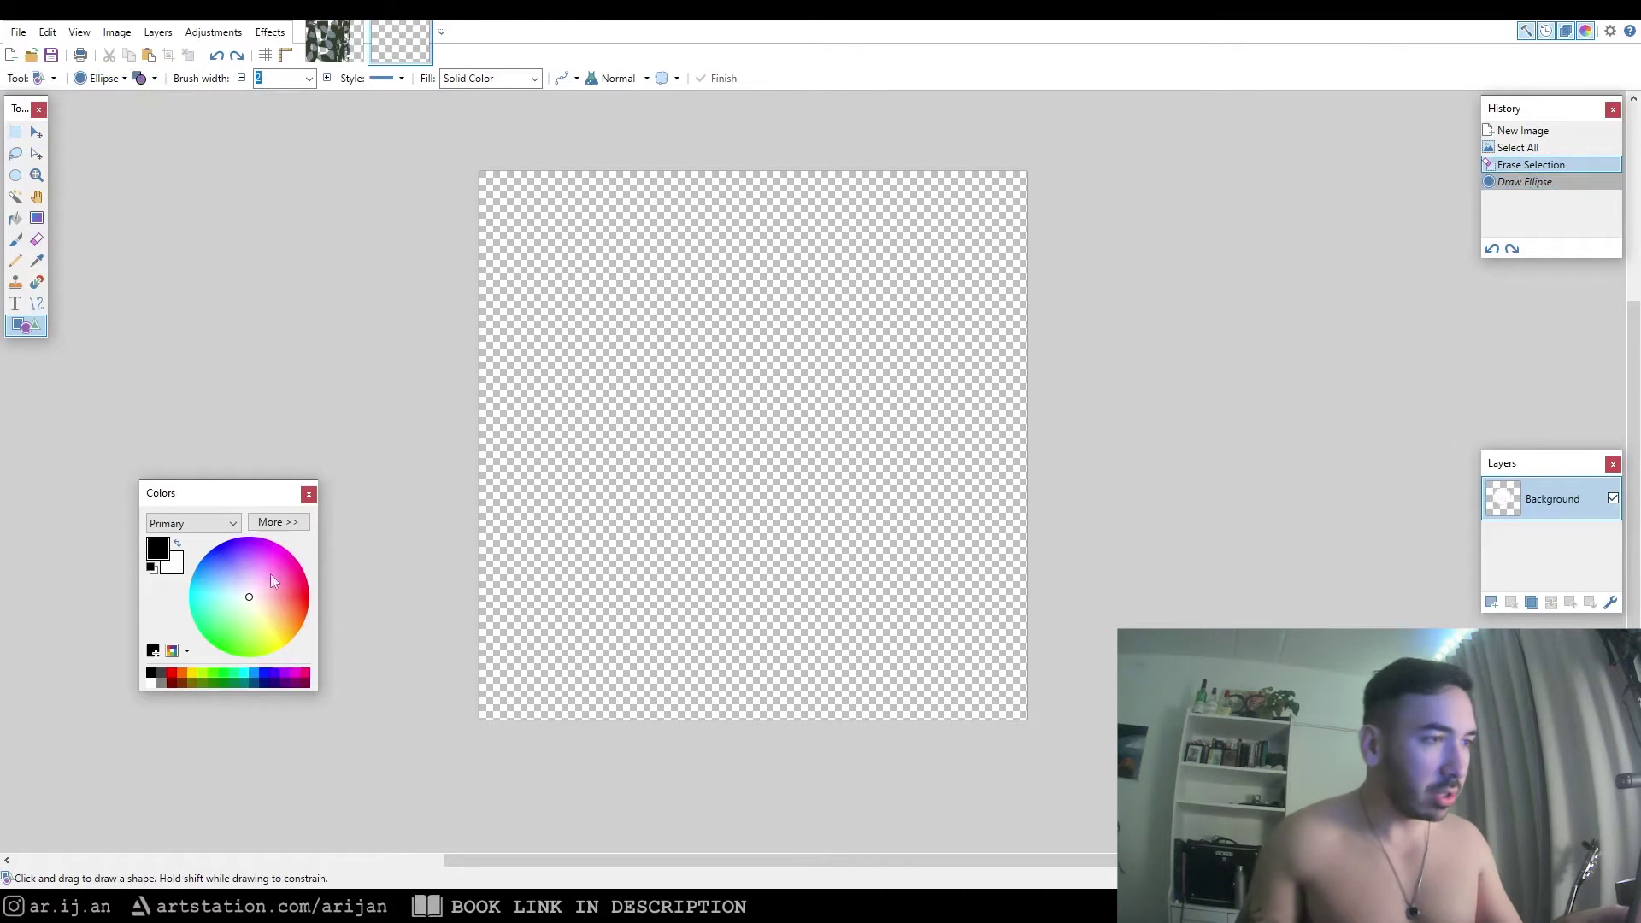
left_click(270, 522)
left_click(258, 675)
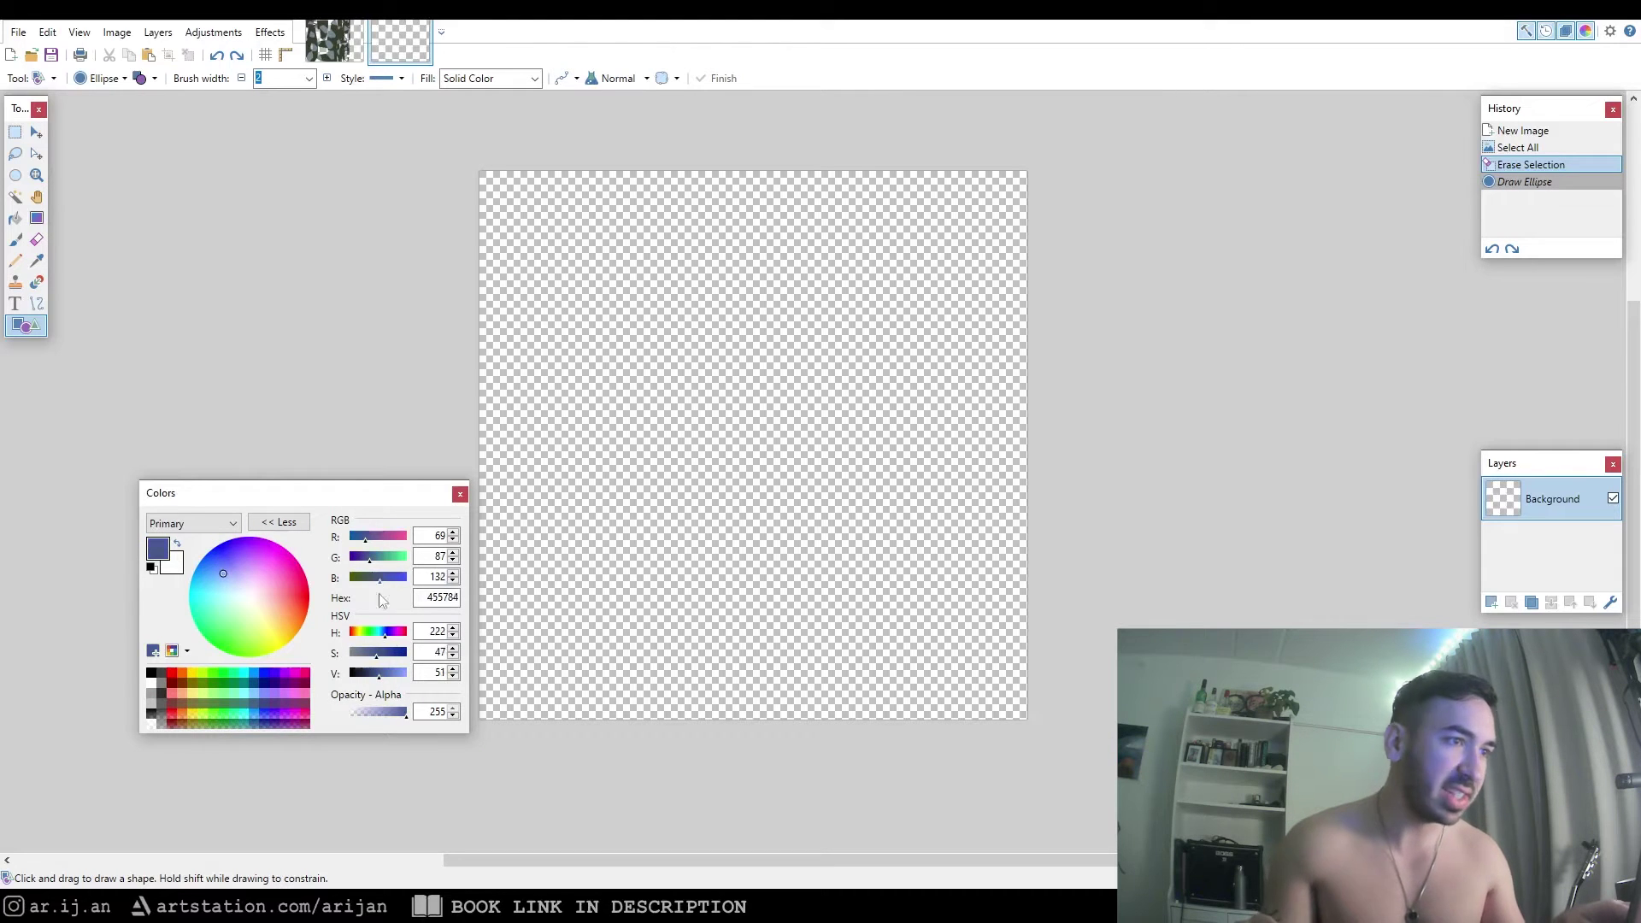
Set the ellipse's brush width to 275 using trial circles, and undo the trials
left_click(309, 78)
scroll(267, 318, "down", 5)
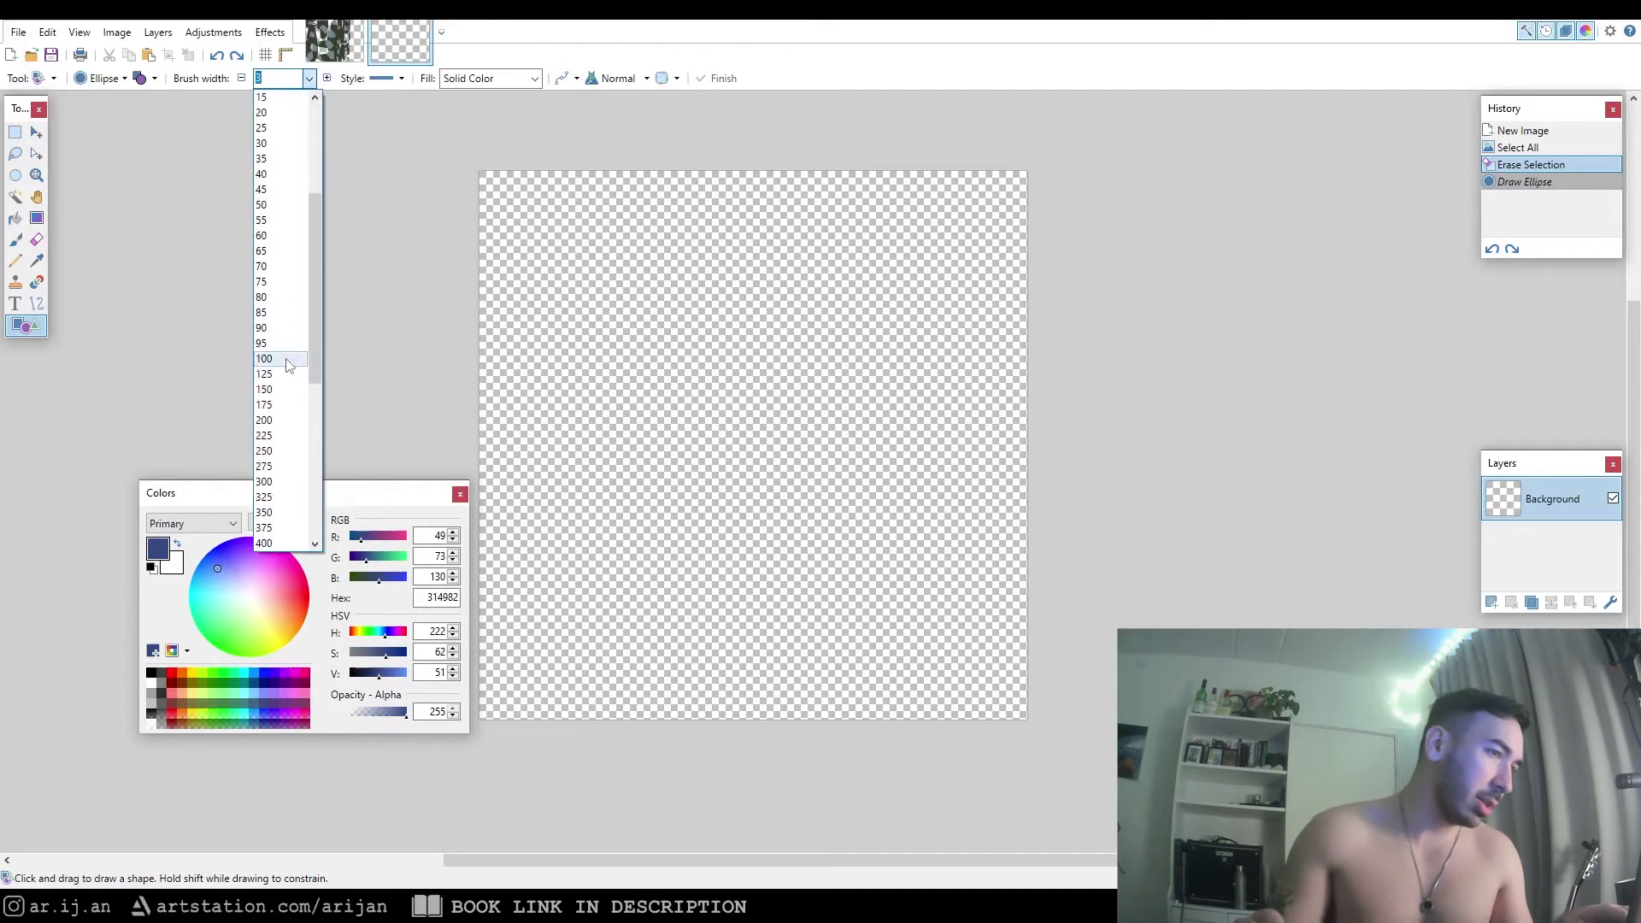
left_click(267, 298)
mouse_move(569, 266)
left_mouse_down("shift")
mouse_move(948, 644)
mouse_move(867, 556)
mouse_move(927, 667)
left_mouse_up("shift")
key("ctrl+z")
left_click(242, 79)
key("ctrl+z")
Set the secondary colour to red and draw a roundel with a thick blue outline and red fill on the canvas
left_click(174, 564)
left_click(171, 682)
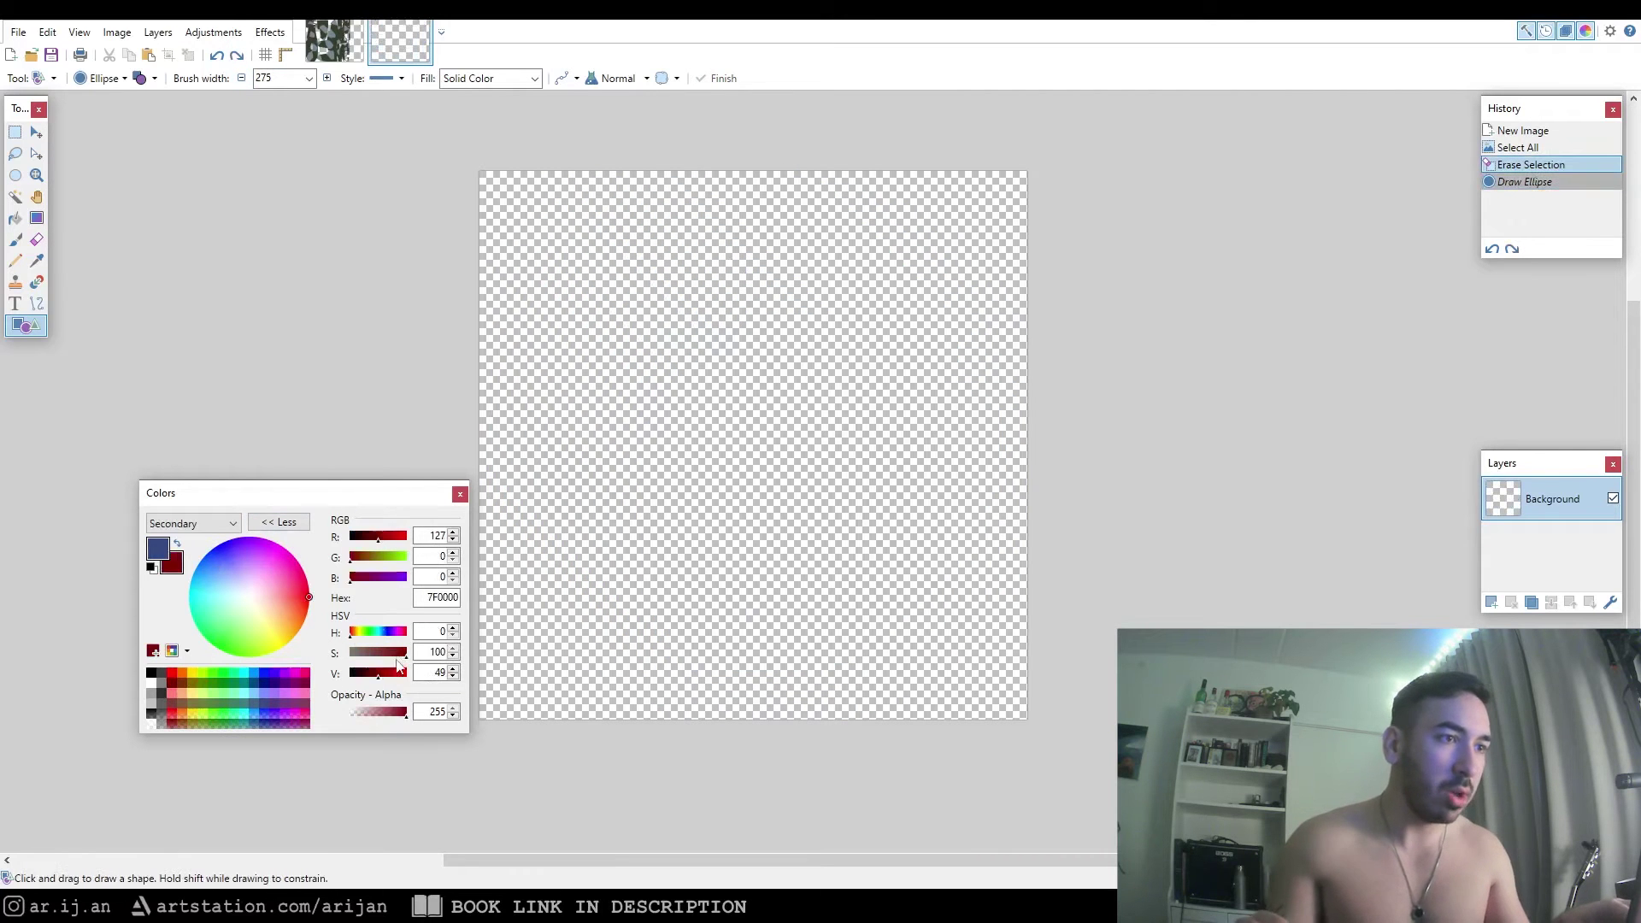
left_click(393, 675)
left_click_drag(507, 301, 836, 632, "shift")
key("ctrl+z")
mouse_move(549, 200)
left_mouse_down("shift")
mouse_move(930, 636)
mouse_move(933, 684)
mouse_move(982, 652)
left_mouse_up("shift")
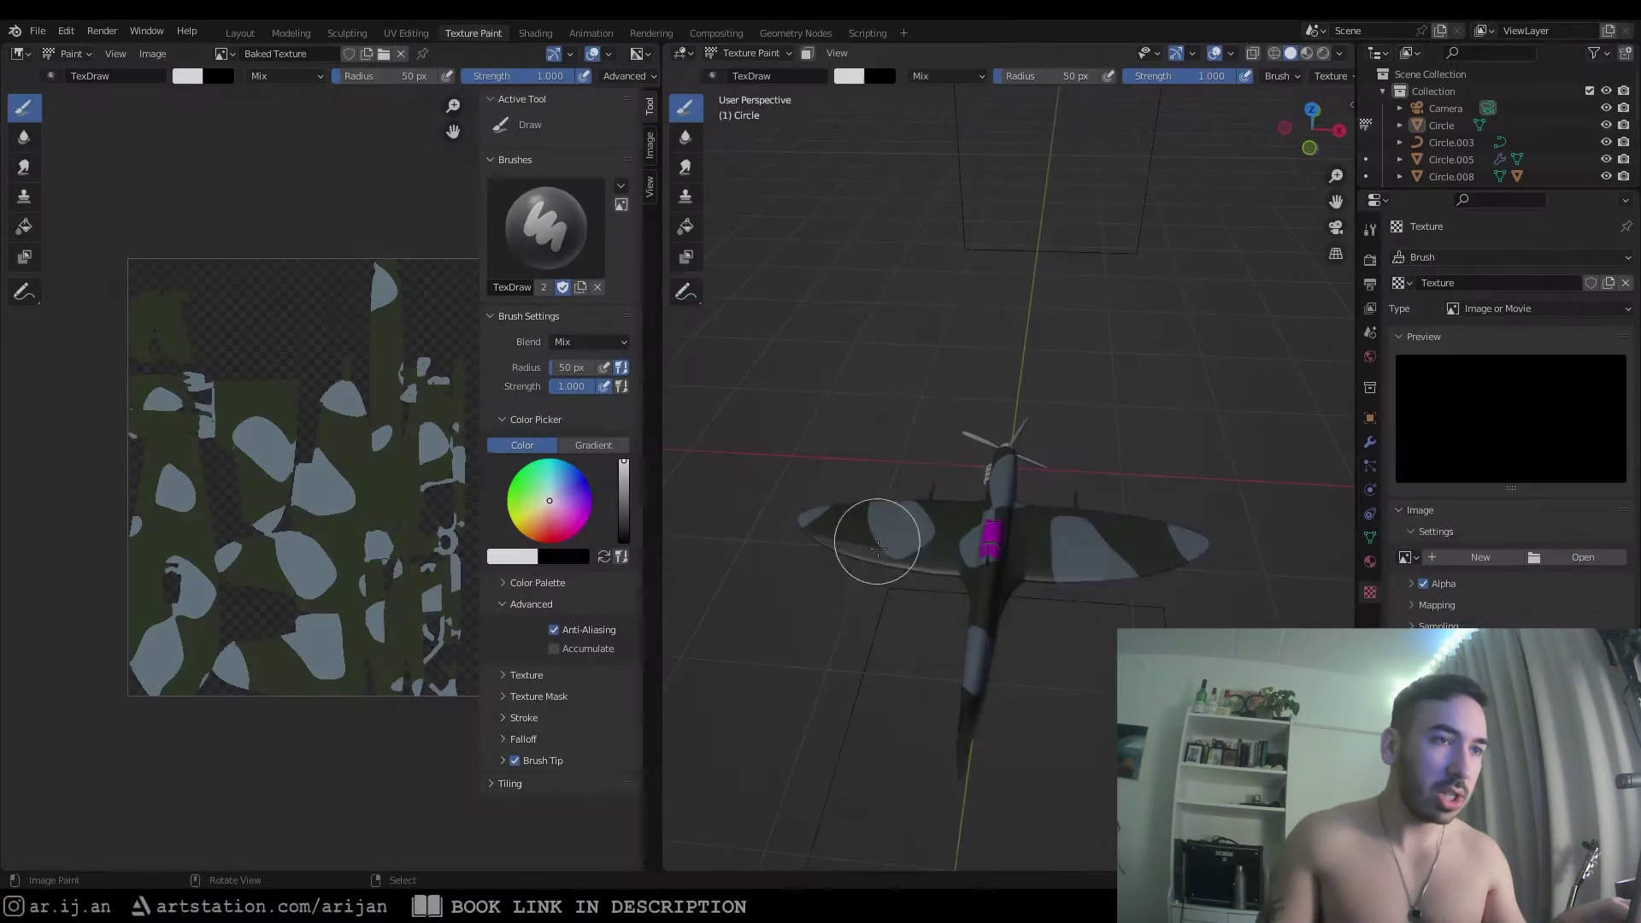
Switch to Blender's texture painting, load Dot.png as the brush texture, and try a stroke on the wing
middle_click_drag(878, 548, 1058, 562)
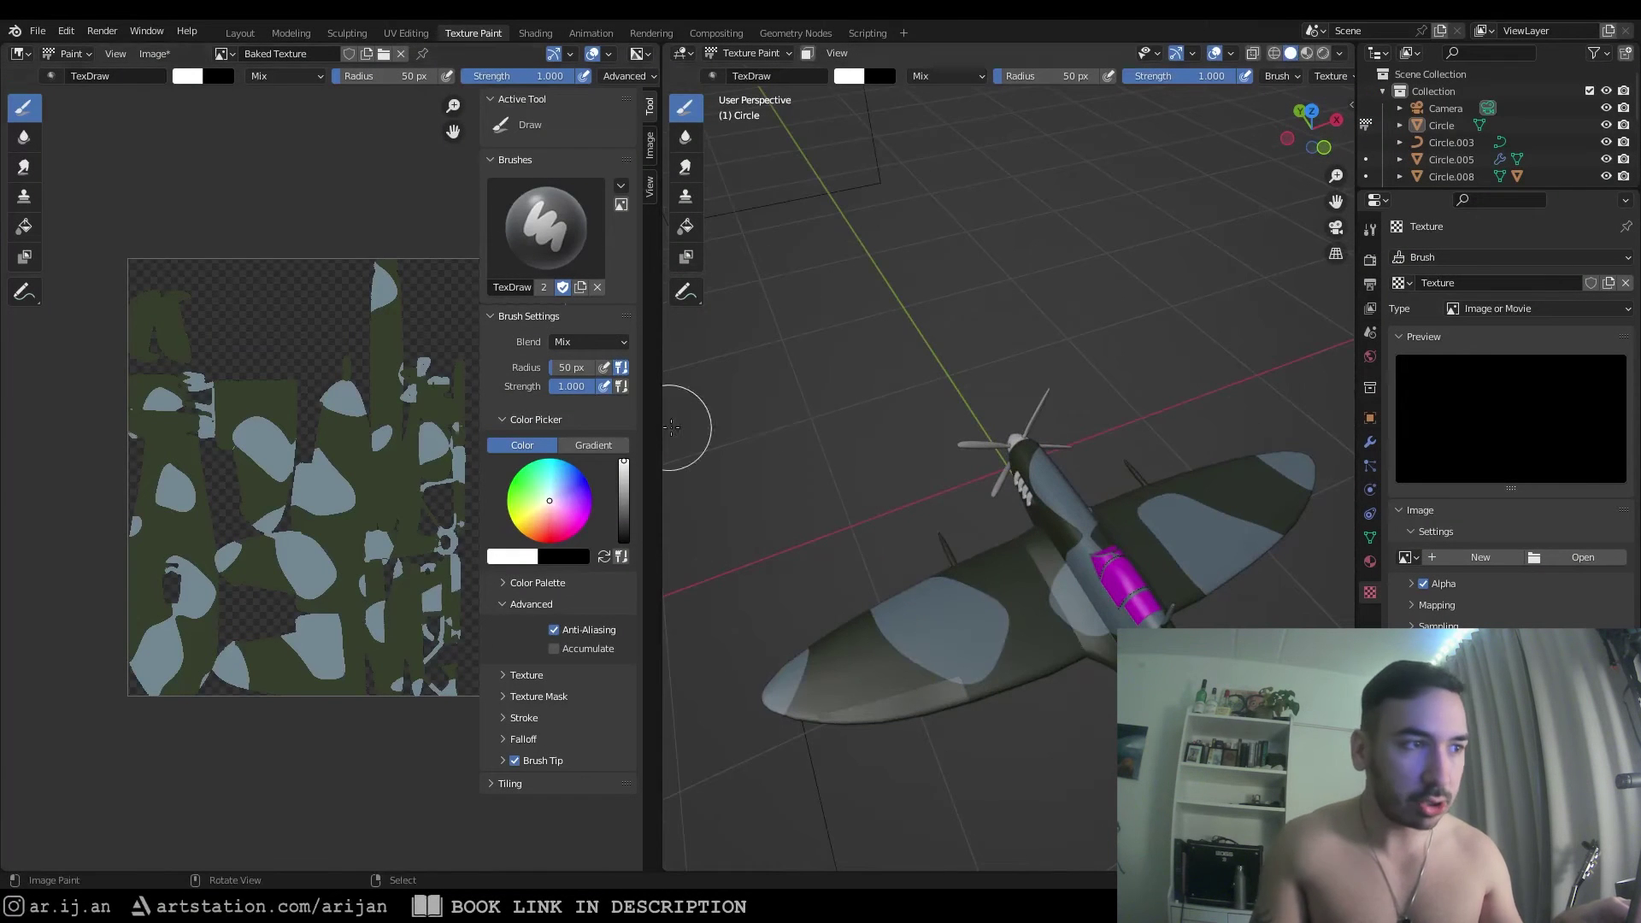
left_click_drag(662, 426, 558, 425)
left_click(1556, 561)
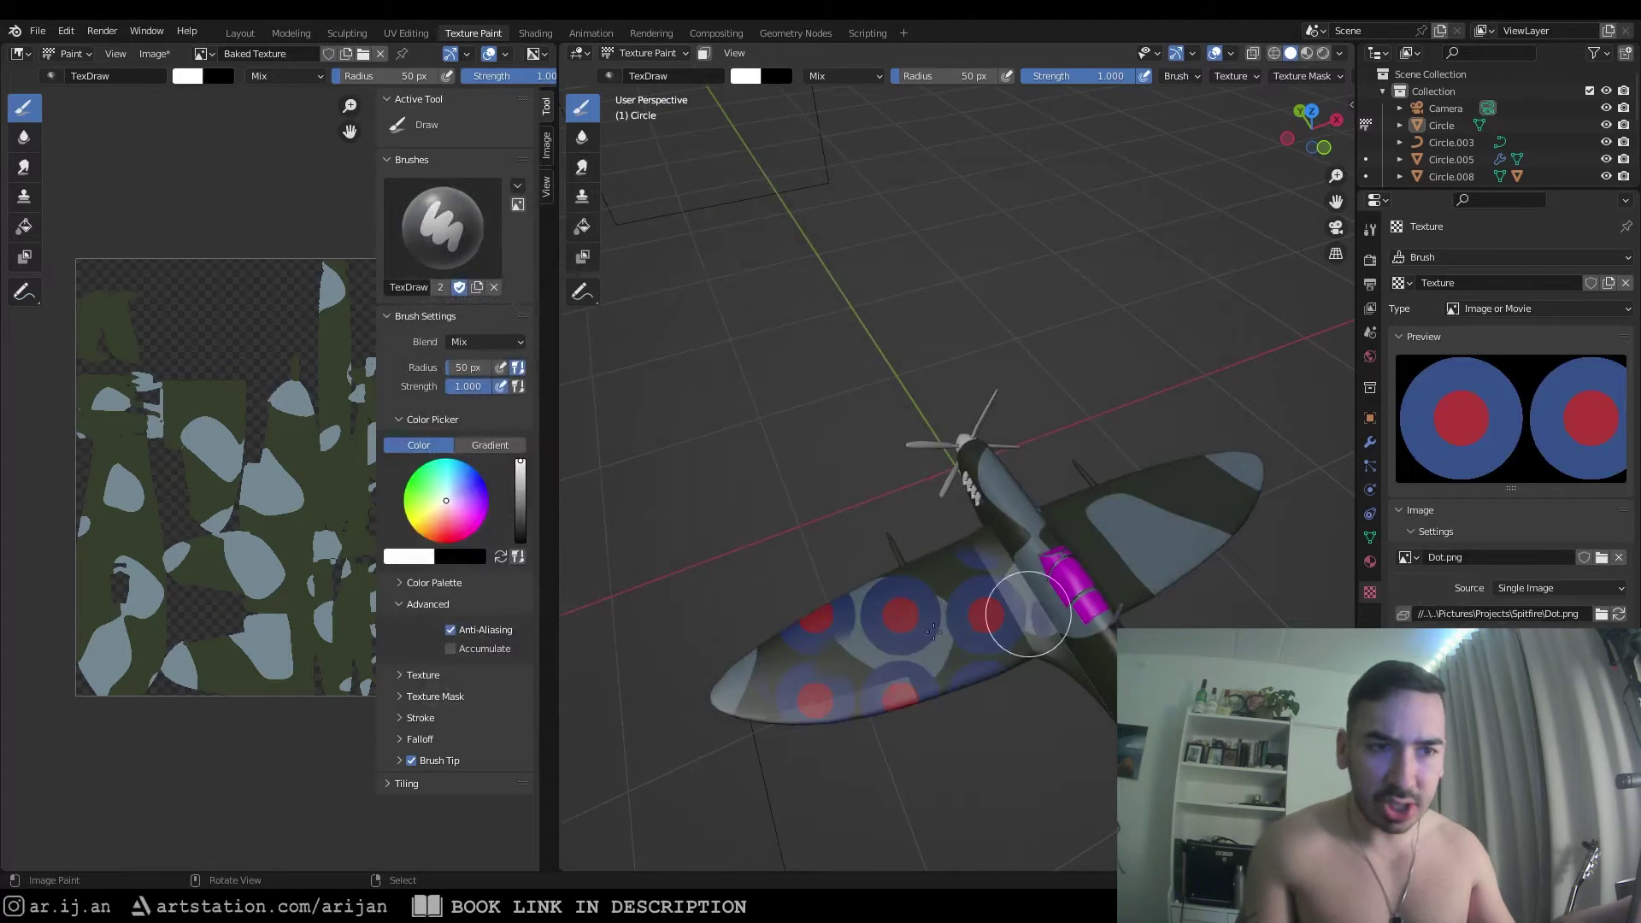
left_click_drag(933, 631, 836, 638)
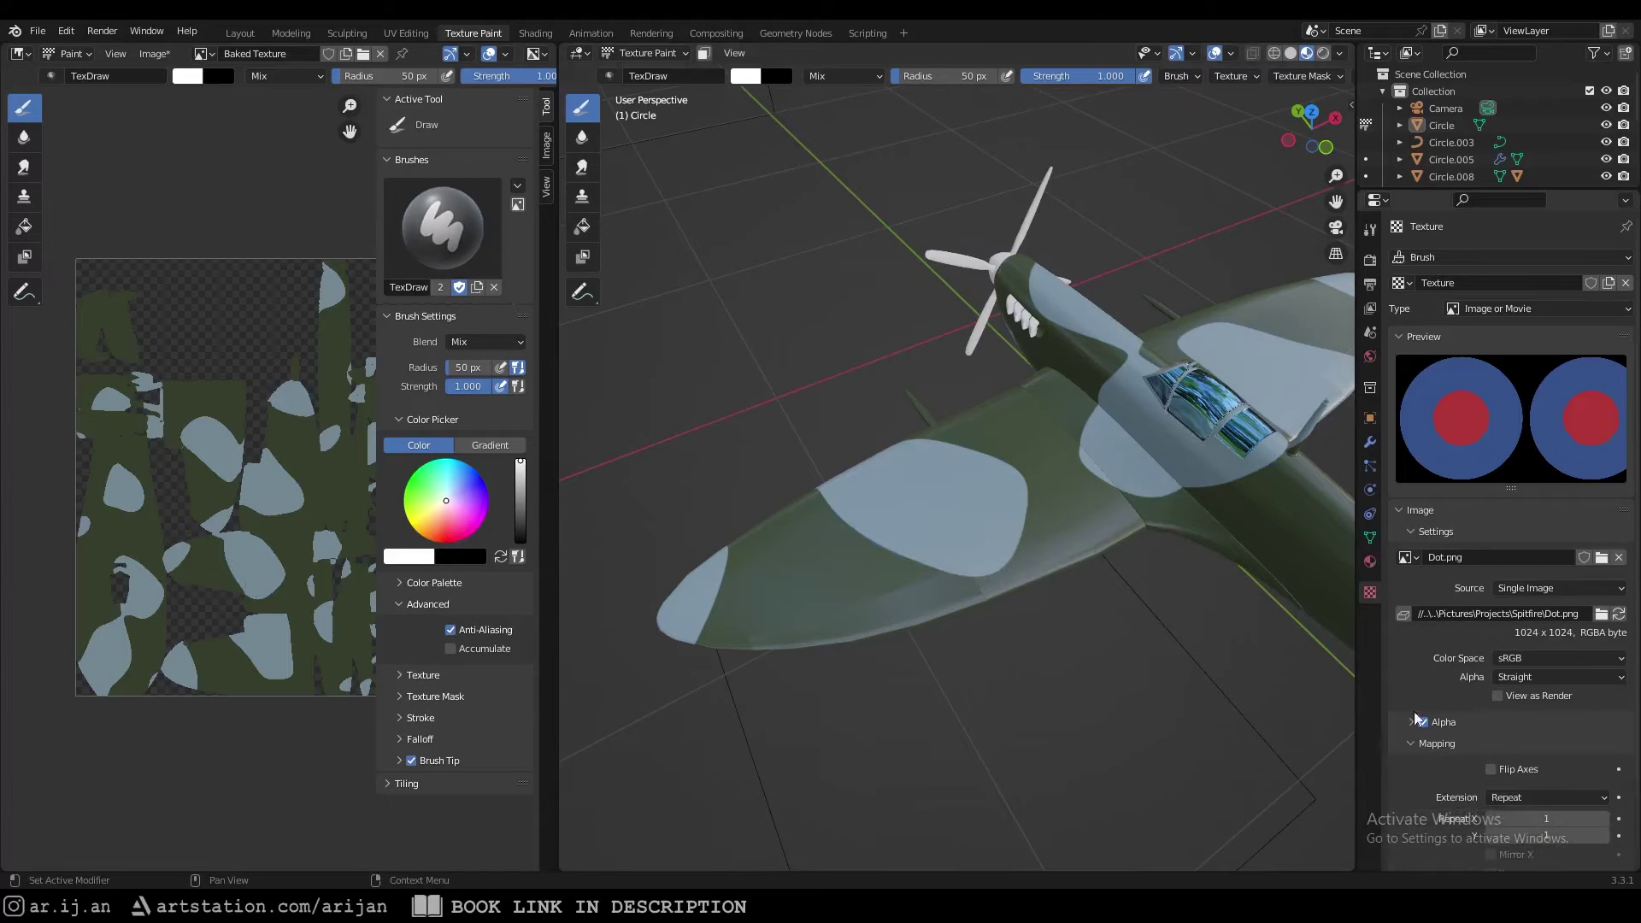
Change the brush texture's image extension from Repeat so that only a single roundel is used
scroll(1416, 718, "down", 2)
left_click(1546, 760)
left_click(1581, 728)
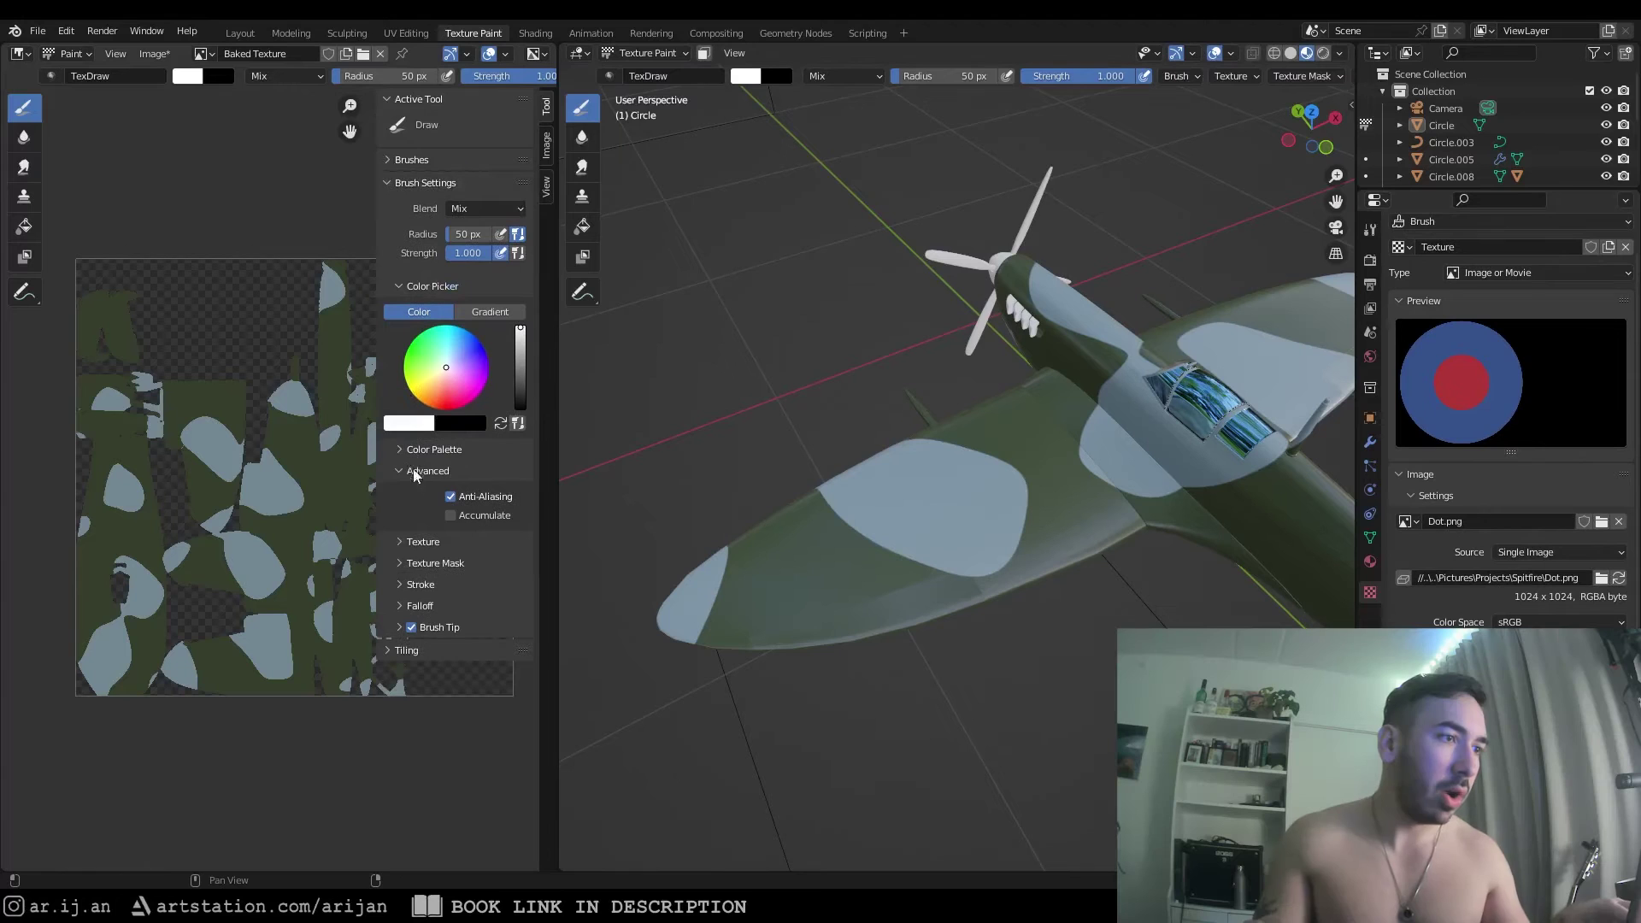
Set the brush texture mapping to Stencil and undo the trial stroke on the wing
left_click(427, 545)
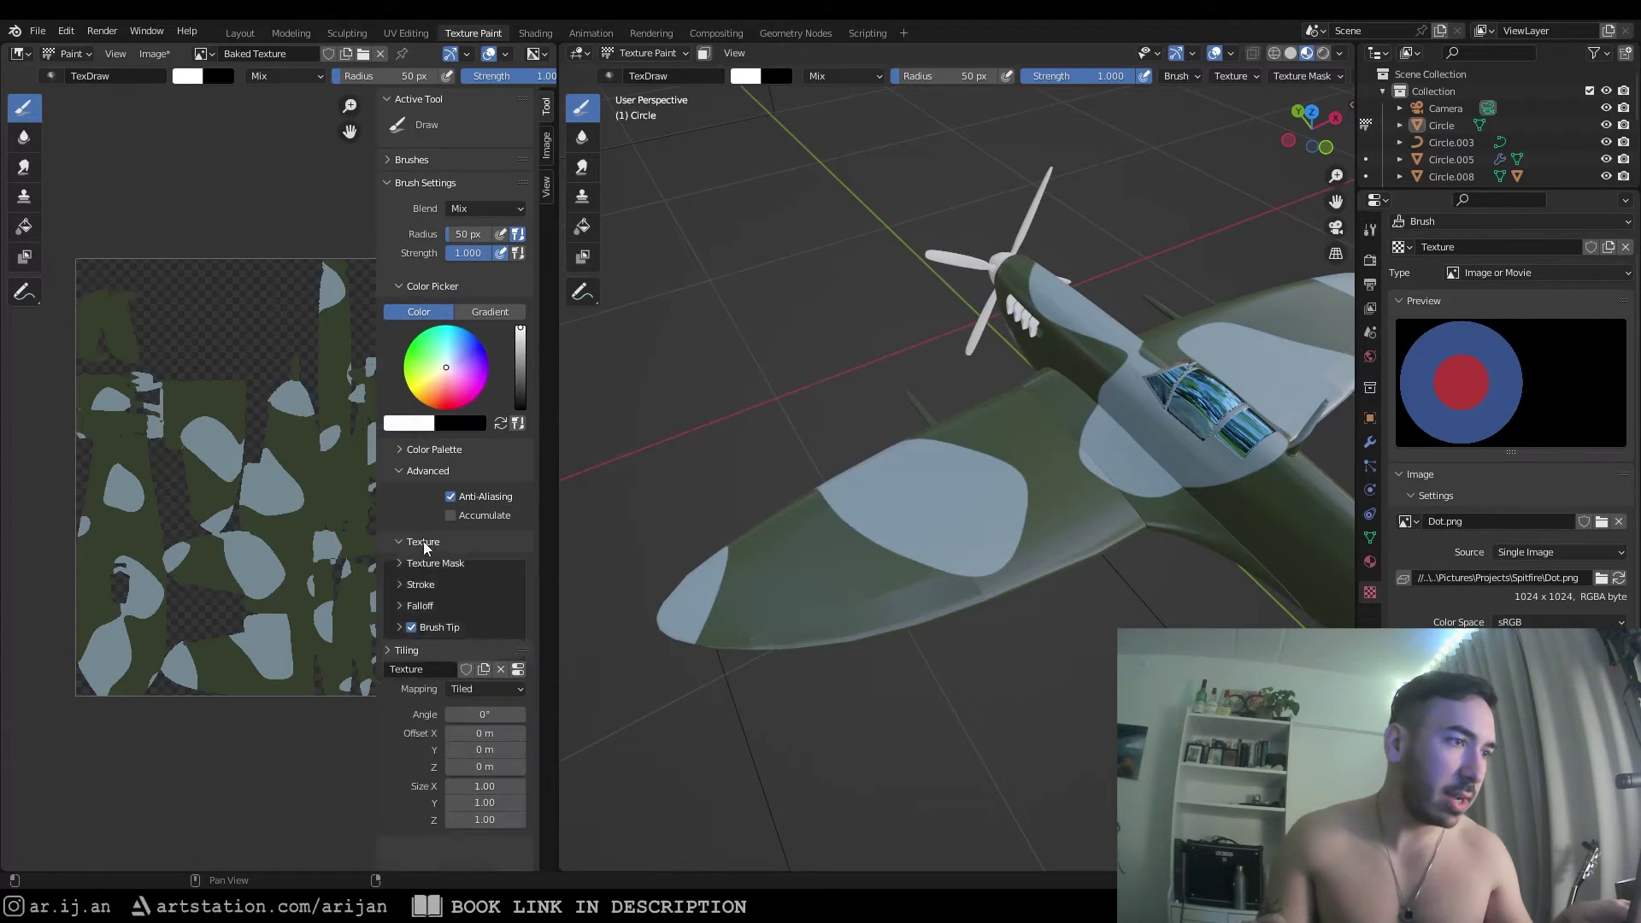
scroll(436, 589, "down", 2)
left_click(465, 623)
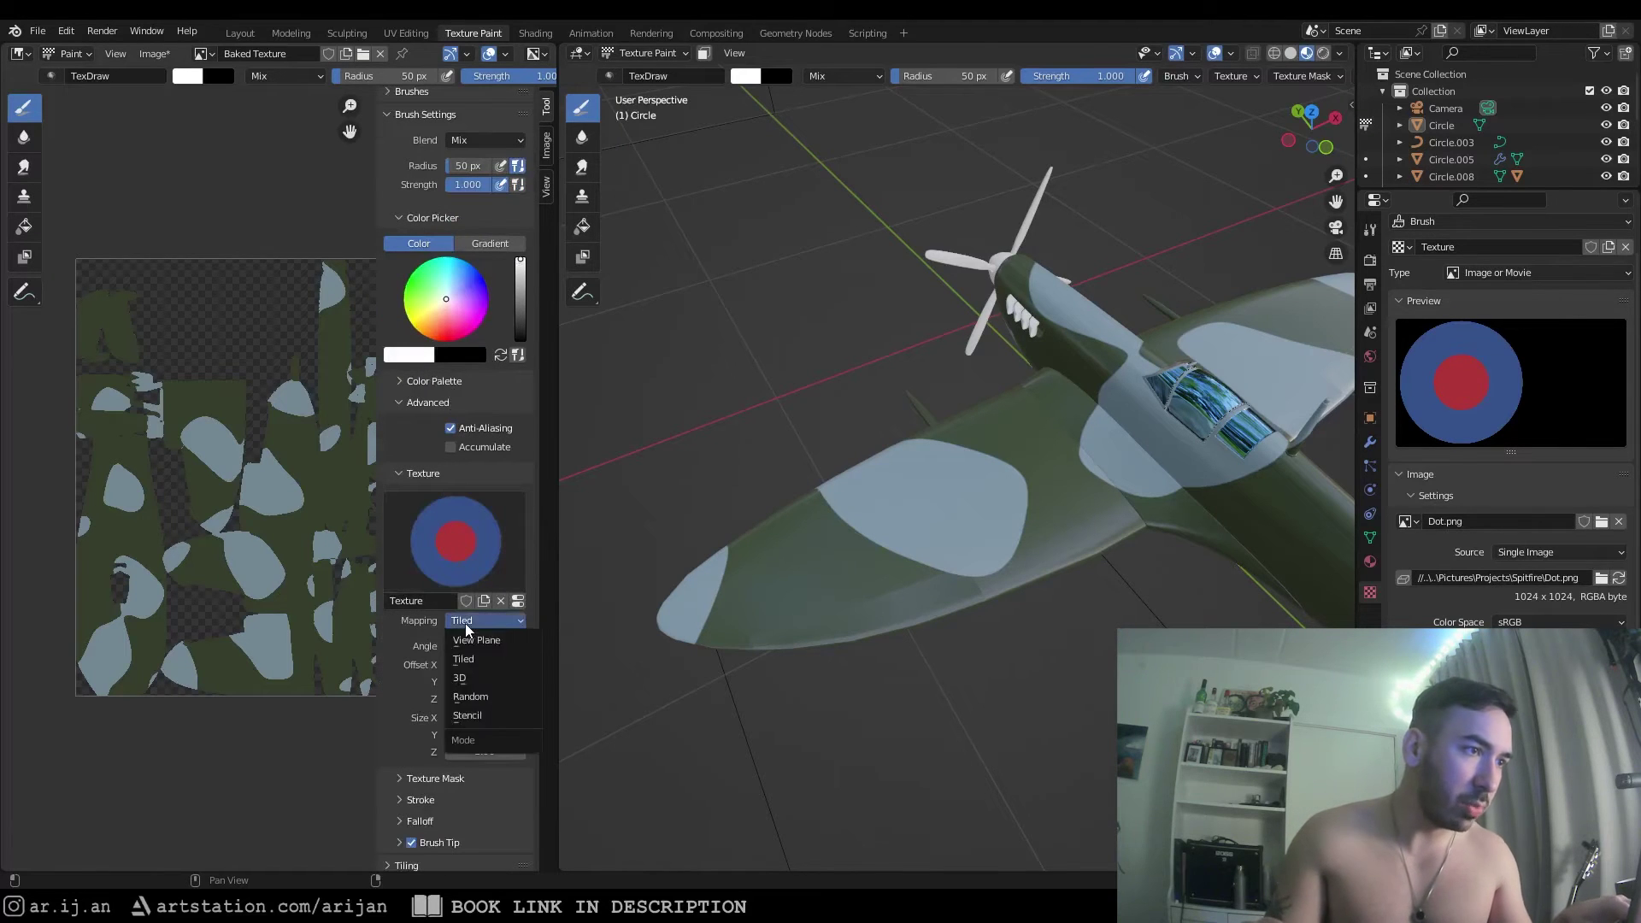
left_click(467, 715)
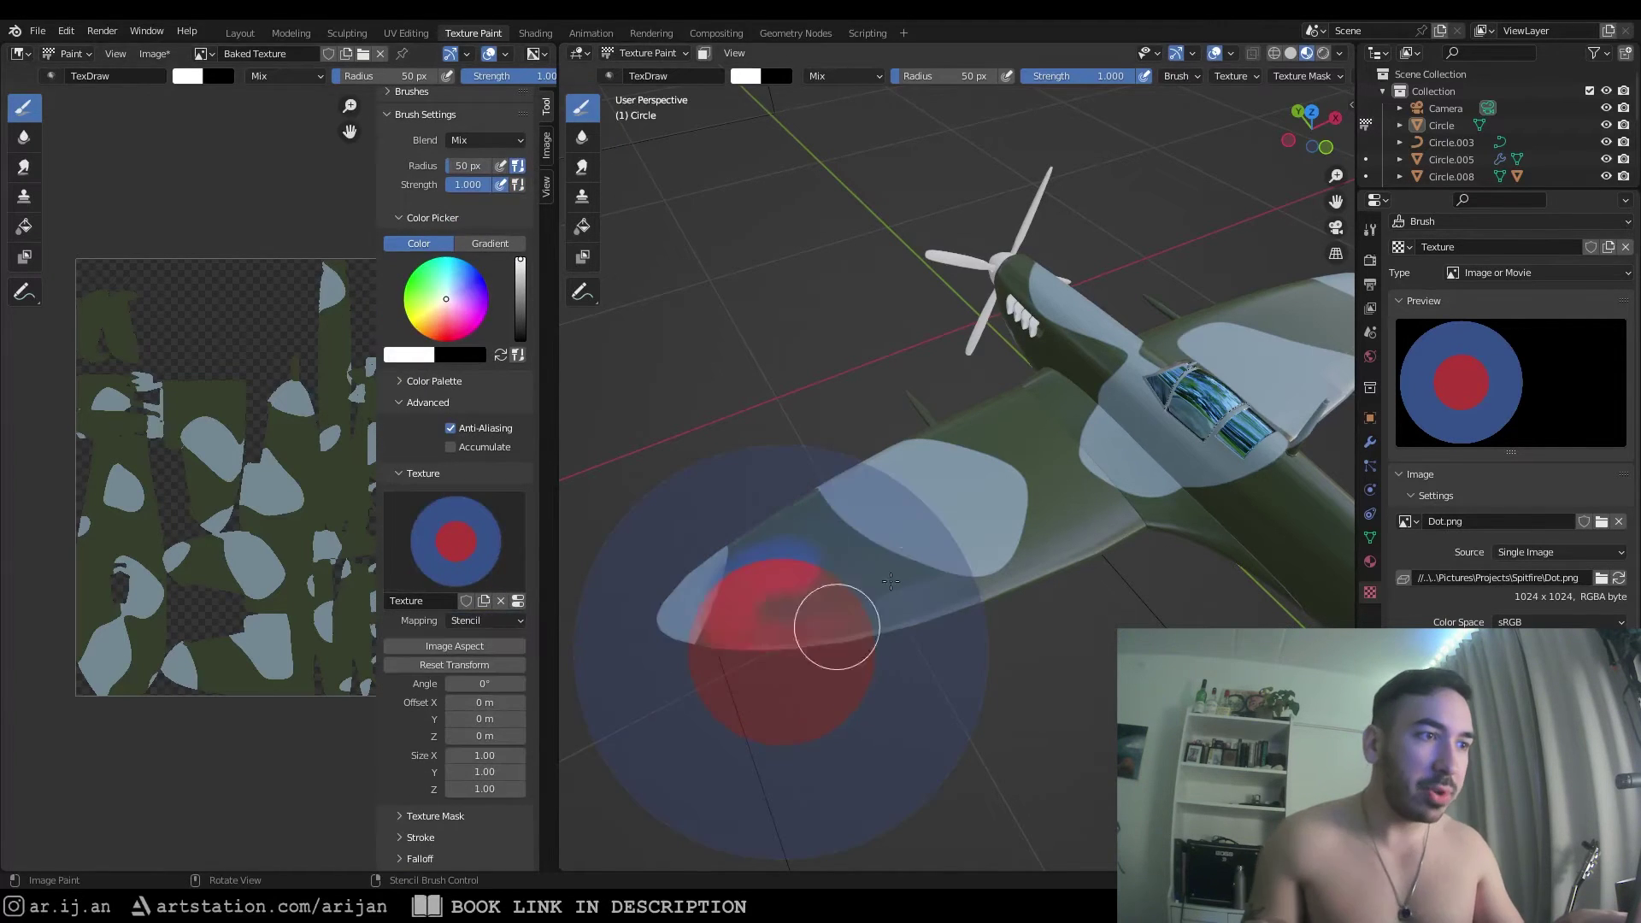
key("ctrl+z")
View the wing from above and paint the roundel onto it through the stencil near the wing tip
mouse_move(1123, 535)
middle_mouse_down()
mouse_move(859, 533)
mouse_move(996, 589)
middle_mouse_up()
key("KP_7")
scroll(982, 556, "up", 2)
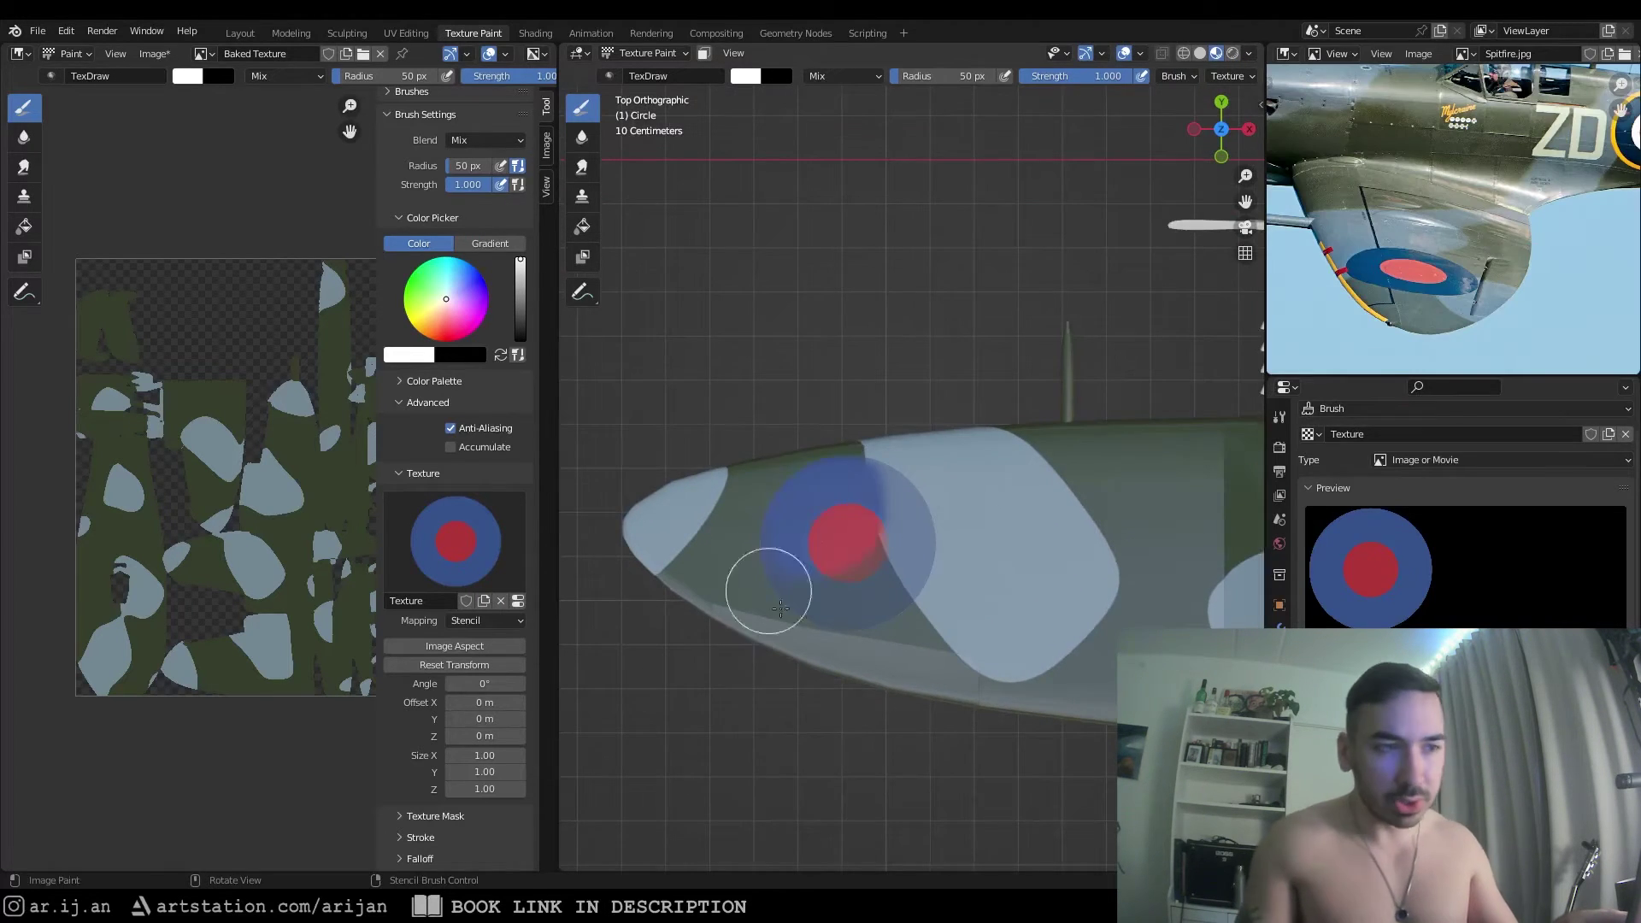
left_click_drag(780, 607, 900, 528)
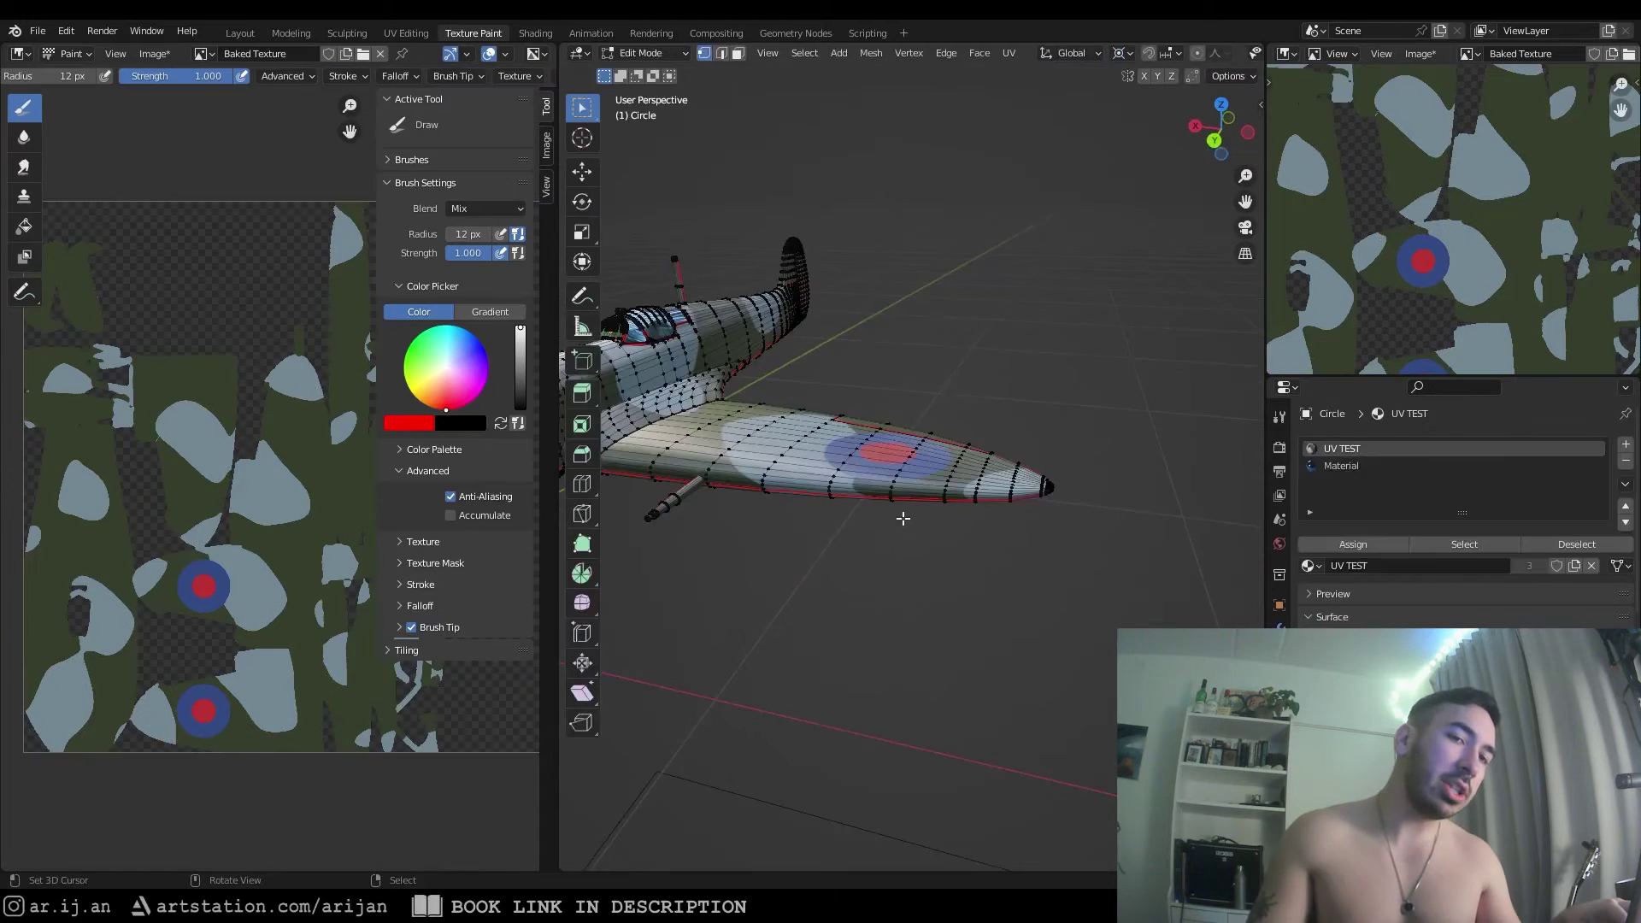
Select the strip of faces along the wing's leading edge
middle_click_drag(901, 516, 945, 487)
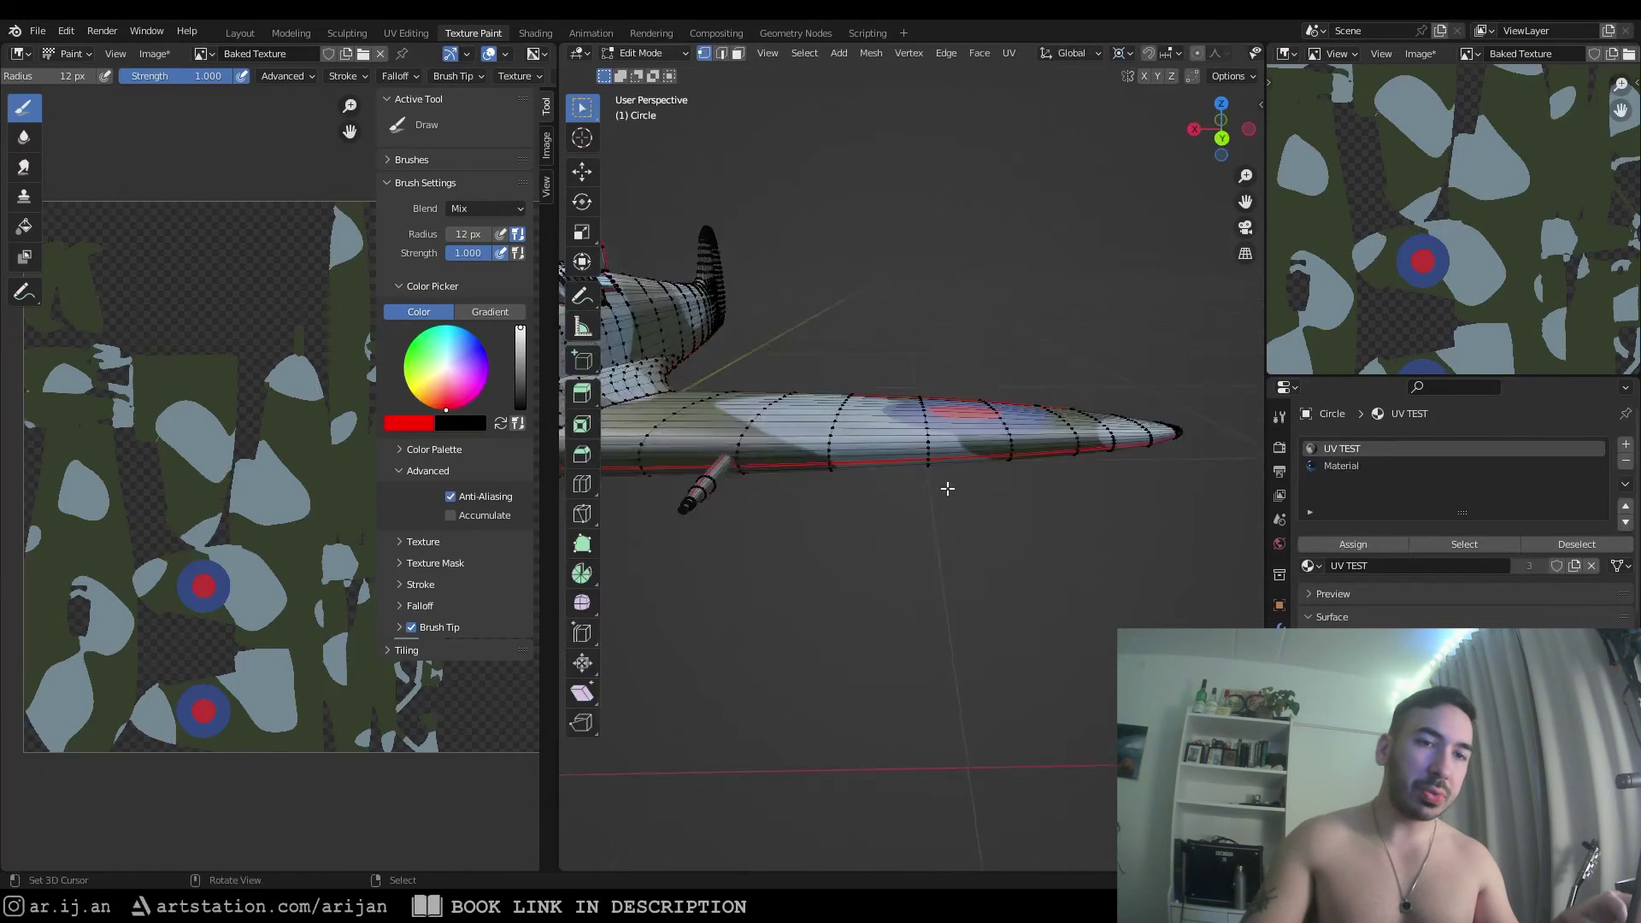
scroll(901, 456, "up", 3)
scroll(870, 452, "down", 4)
scroll(949, 450, "up", 4)
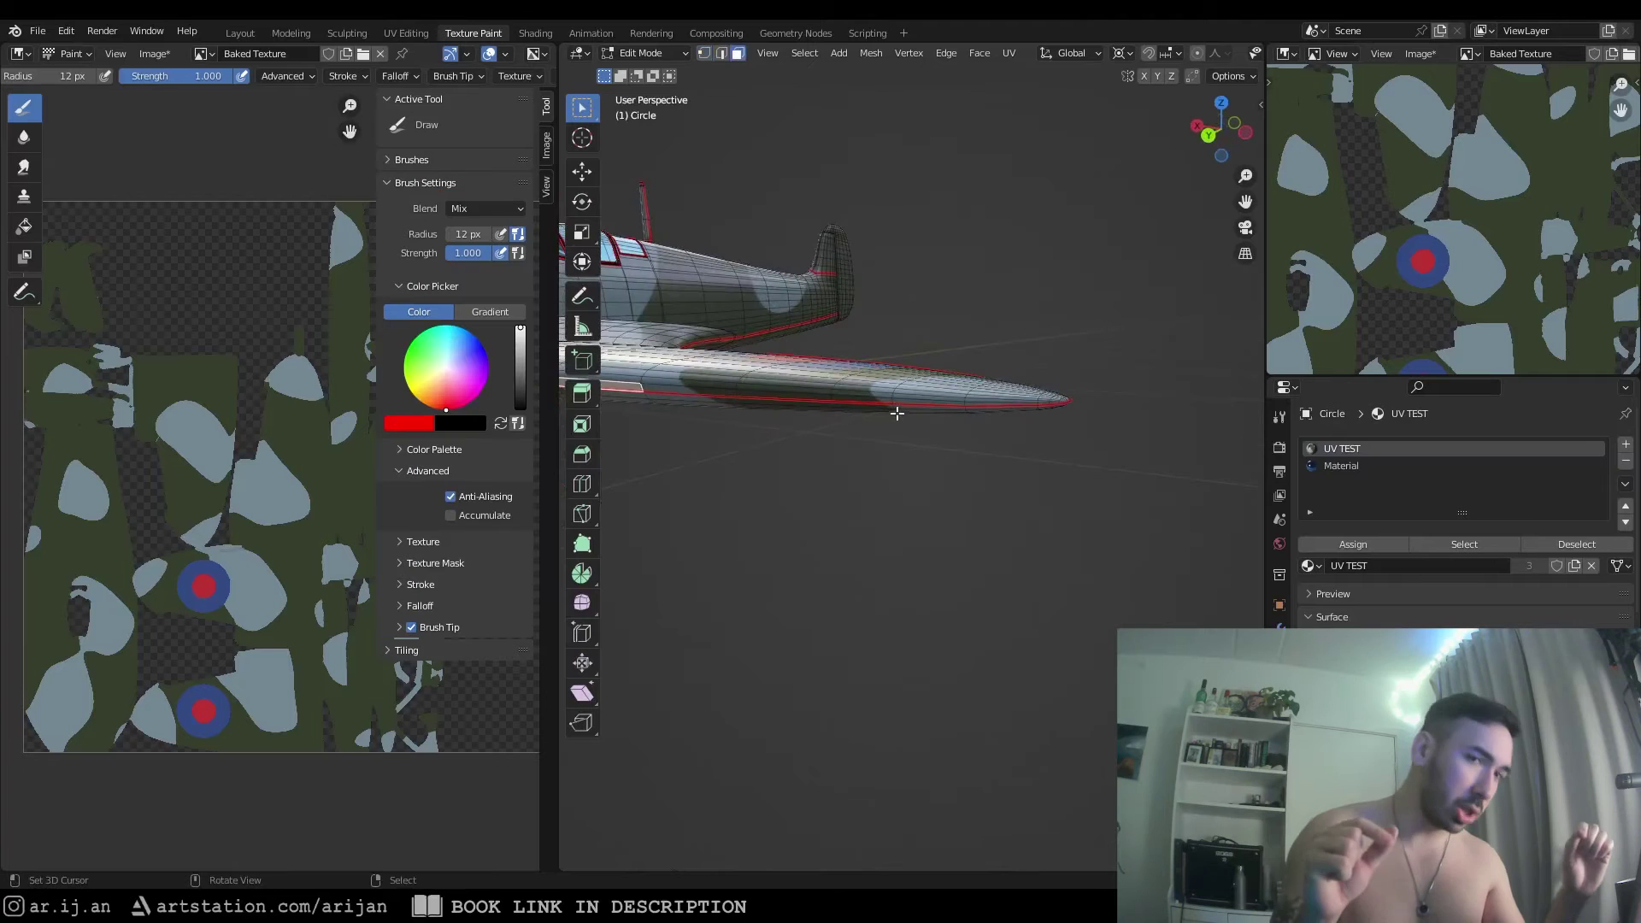
left_click(905, 406, "ctrl")
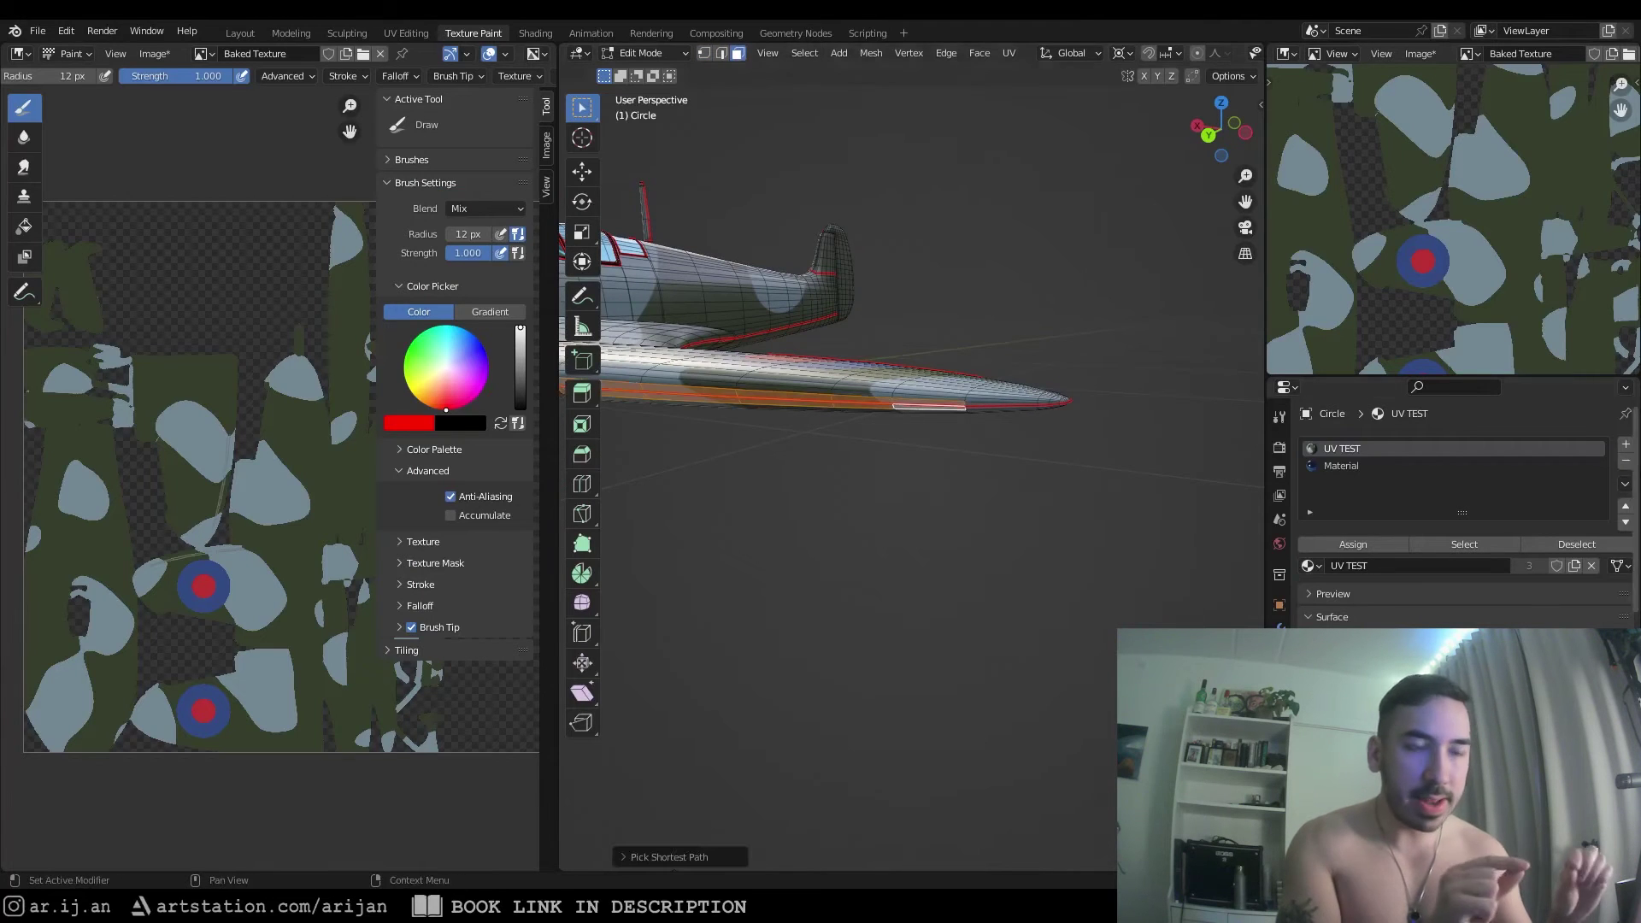
Create a yellow material in a new slot and assign it to the selected leading-edge faces
left_click(1625, 444)
left_click(1355, 547)
left_click(1469, 566)
left_click(1527, 727)
left_click(1480, 583)
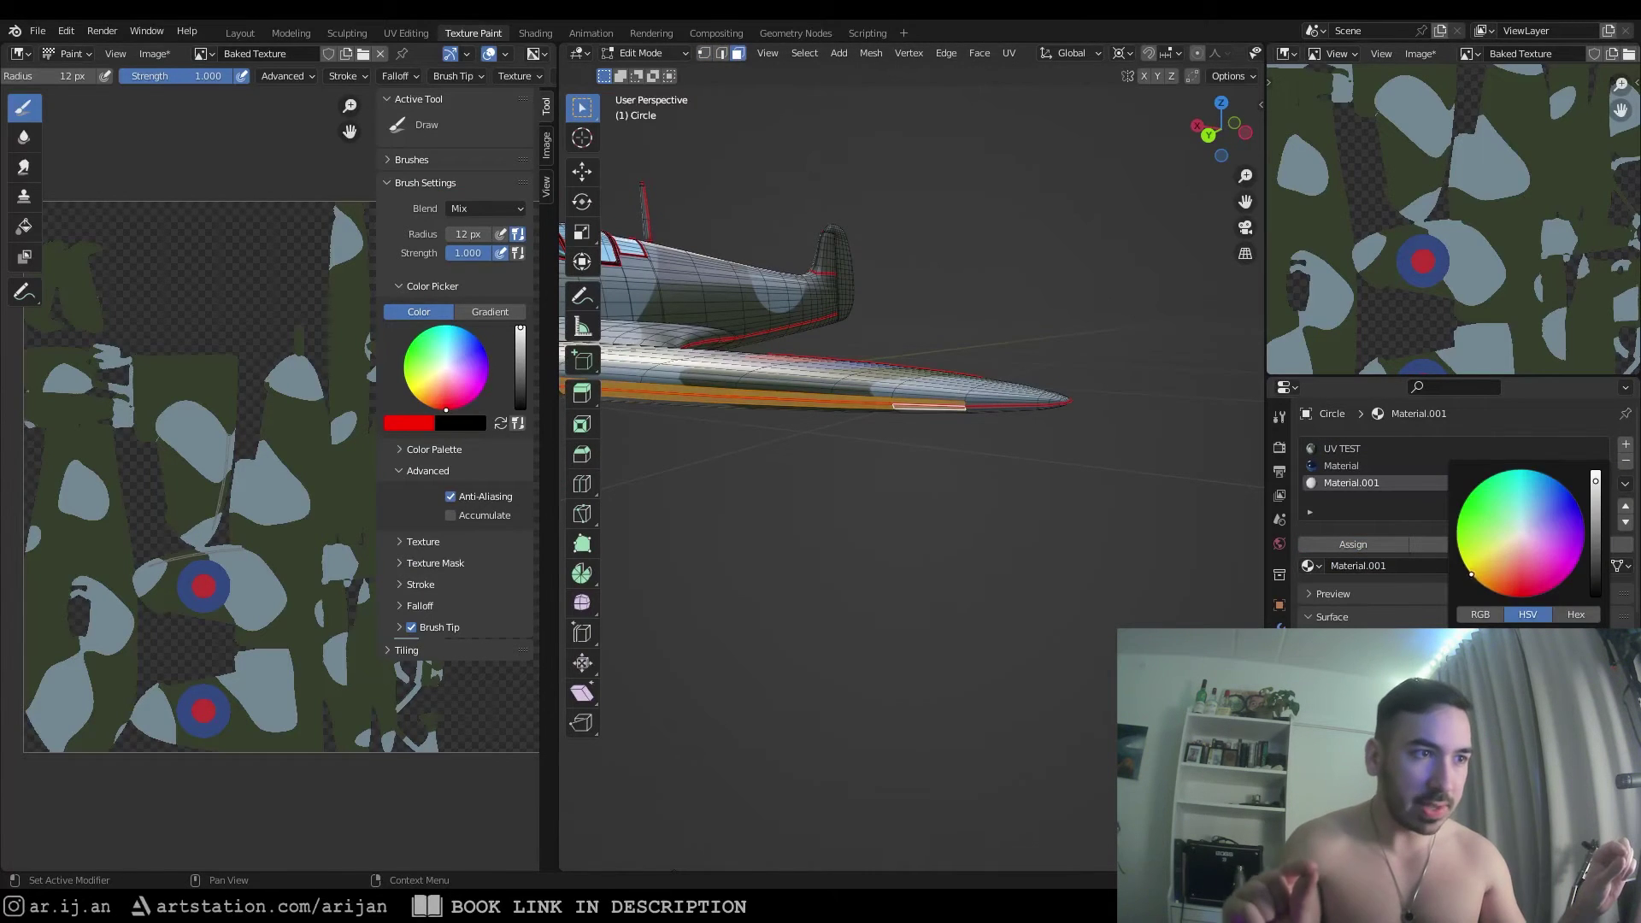
key("Tab")
middle_click_drag(977, 516, 938, 589)
Try to bevel selected edge loops running across the wing through the roundel
key("Tab")
key("2")
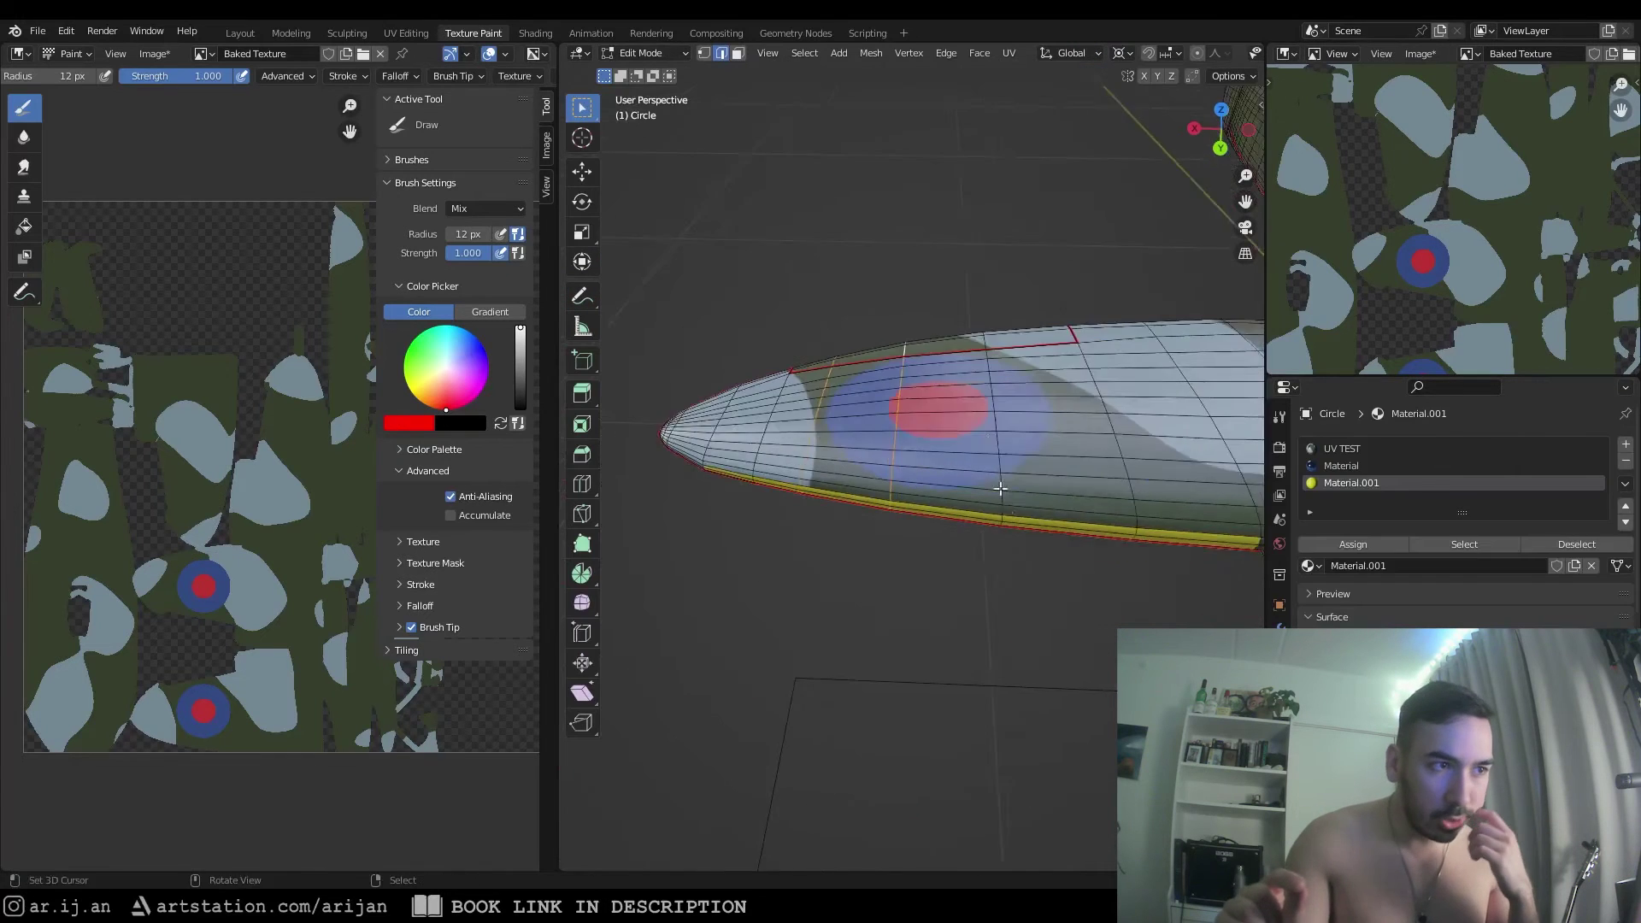
left_click(902, 312, "alt+shift")
key("ctrl+b")
key("Escape")
key("Tab")
middle_click_drag(1004, 545, 977, 479)
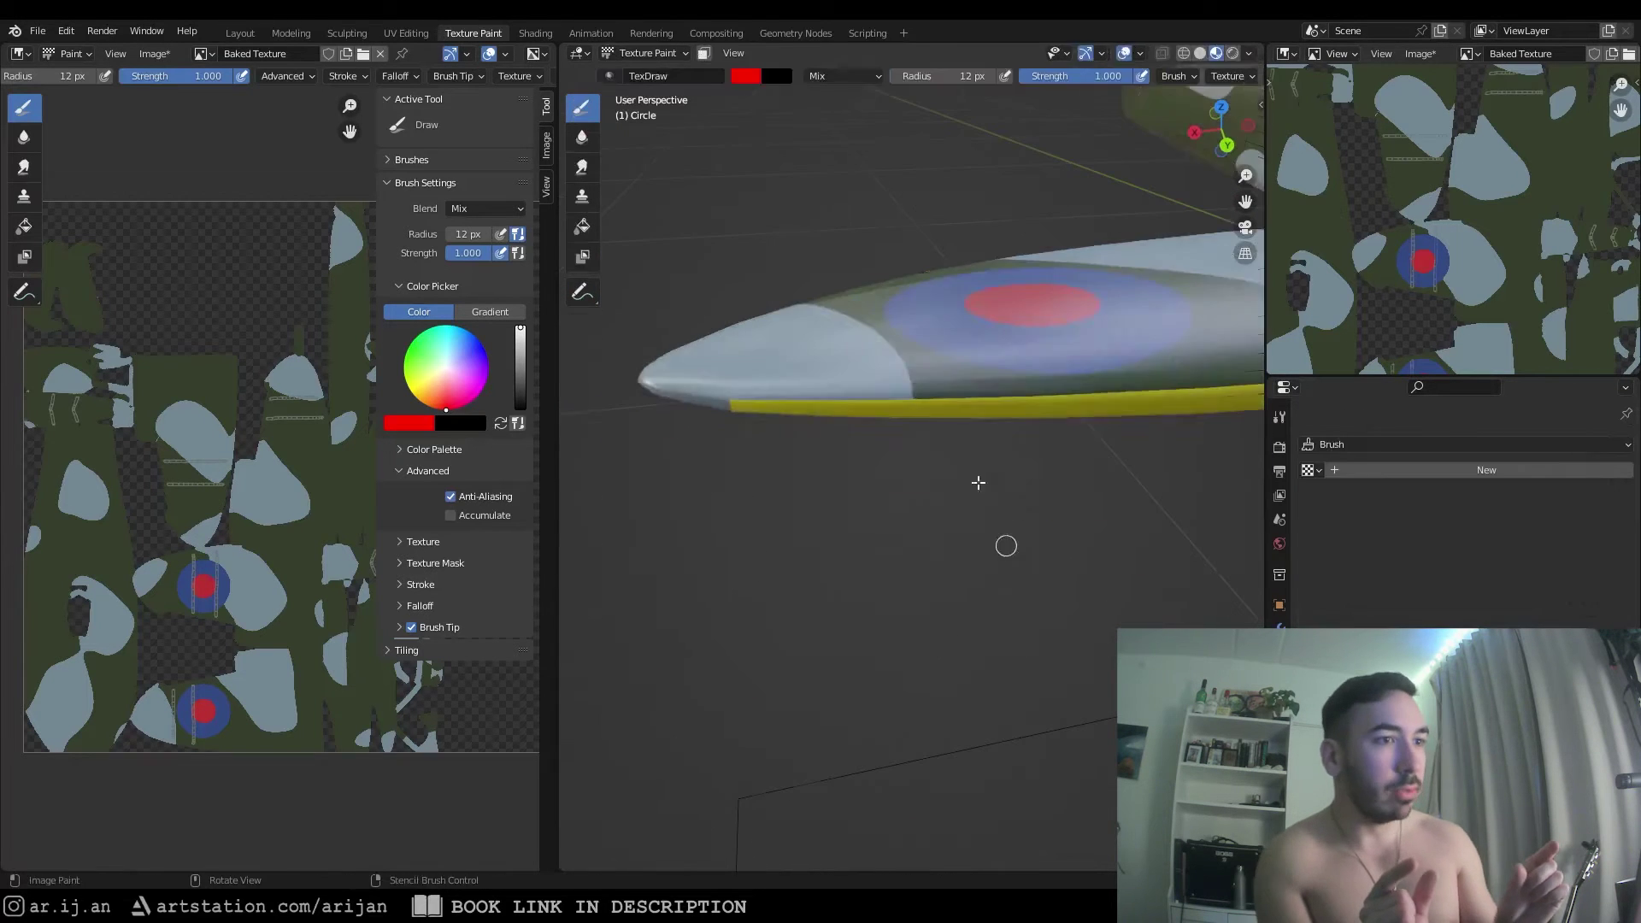
Select two narrow bands of faces across the yellow leading edge of one wing
key("Tab")
key("3")
left_click(897, 392)
key("KP_Decimal")
middle_click_drag(894, 794, 884, 736)
right_click(883, 736, "ctrl")
scroll(906, 683, "down", 5)
middle_click_drag(1111, 487, 940, 516, "shift")
right_click(1120, 502, "shift")
middle_click_drag(1111, 628, 1099, 597)
right_click(1099, 597, "ctrl")
Extend the selection with the matching two face bands on the opposite wing's leading edge and save the file
scroll(1060, 547, "down", 5)
middle_click_drag(1197, 494, 769, 492, "shift")
scroll(1072, 488, "up", 5)
right_click(967, 494, "shift")
middle_click_drag(968, 513, 854, 449)
right_click(915, 472, "ctrl")
right_click(928, 440, "shift")
right_click(932, 483, "ctrl")
scroll(939, 479, "down", 4)
key("ctrl+s")
middle_click_drag(939, 479, 878, 509)
middle_click_drag(877, 509, 965, 499, "shift")
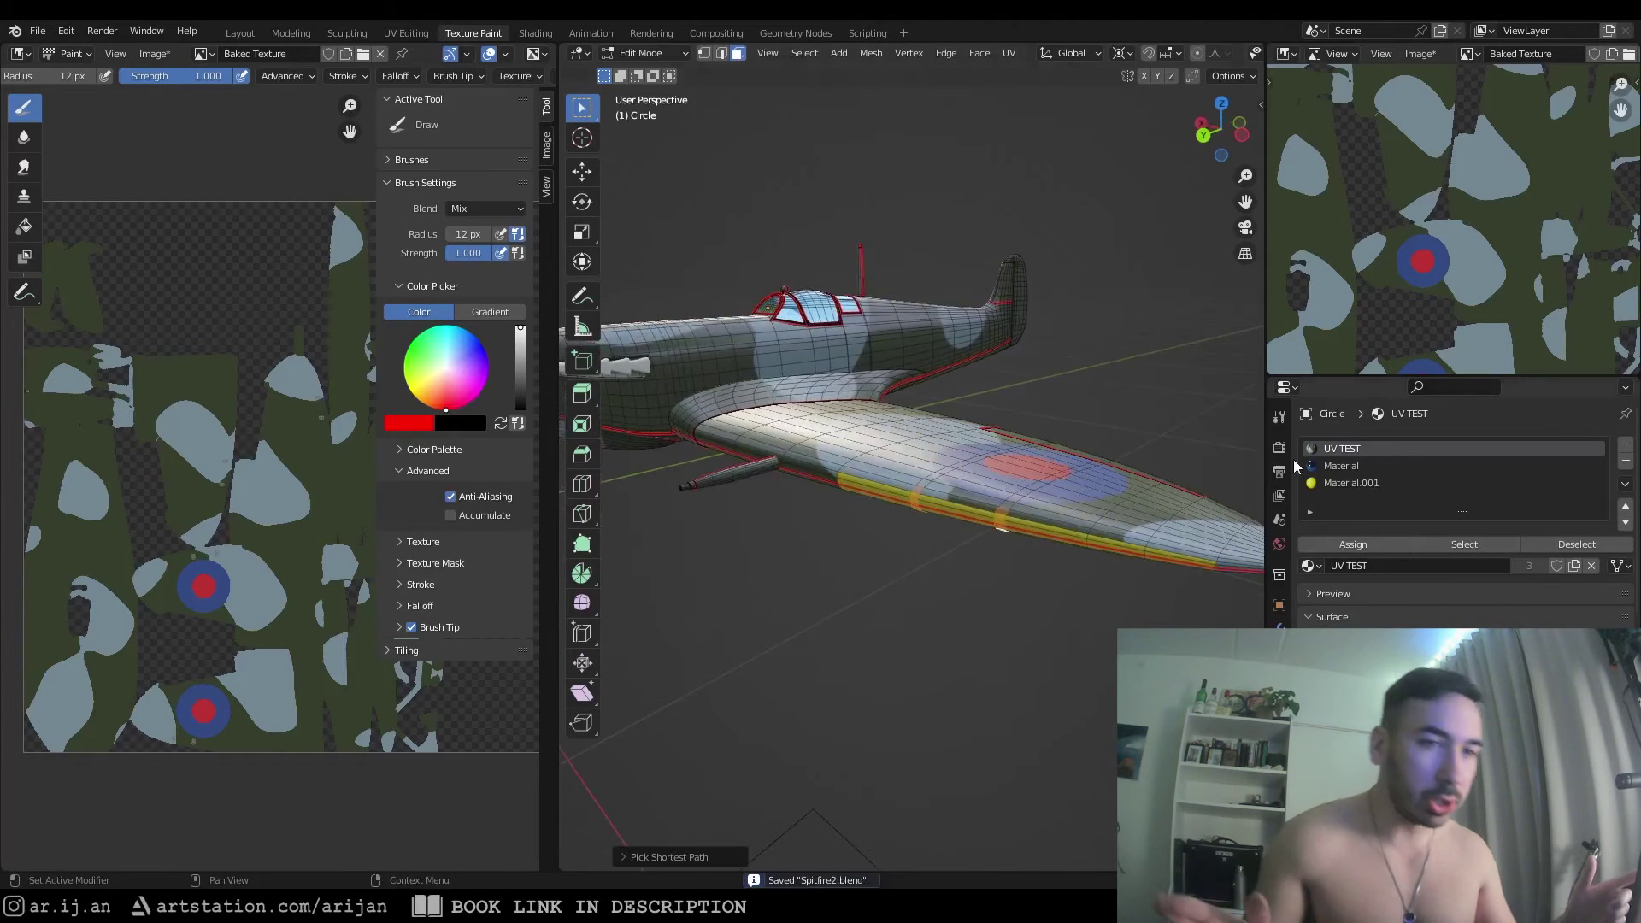
Create a red material in a new slot and assign it to the selected leading-edge bands
left_click(1625, 444)
left_click(1357, 546)
left_click(1478, 565)
left_click(1528, 719)
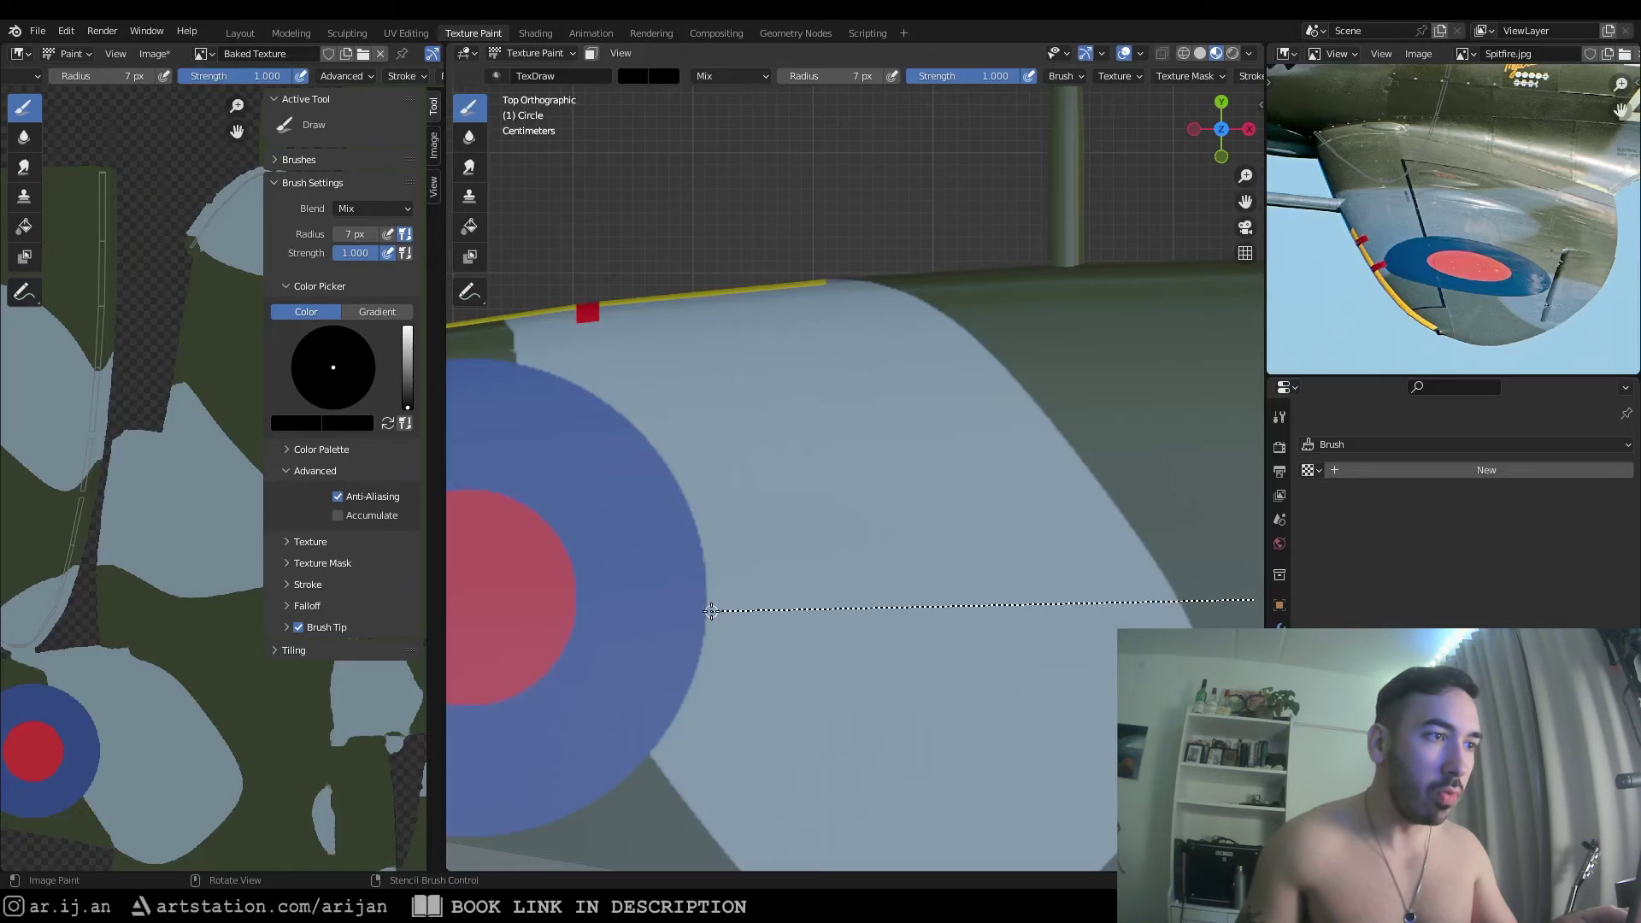
Paint straight black lines on the wing, running inboard from the roundel and turning at a right angle to the trailing edge
left_click(711, 610, "shift")
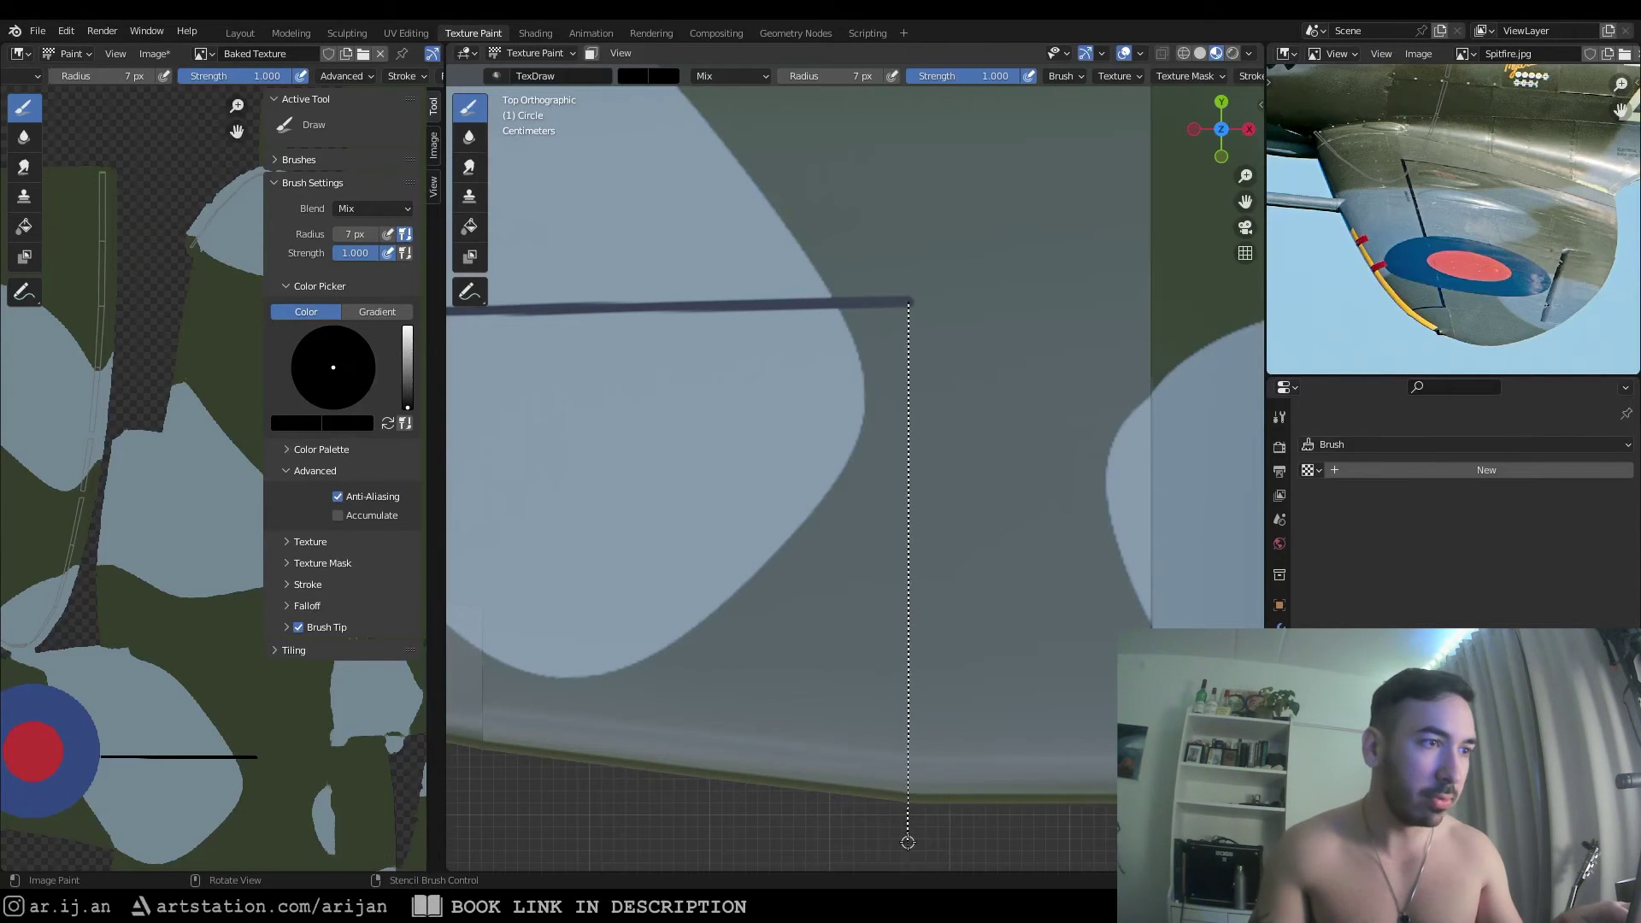
left_click(907, 841, "shift")
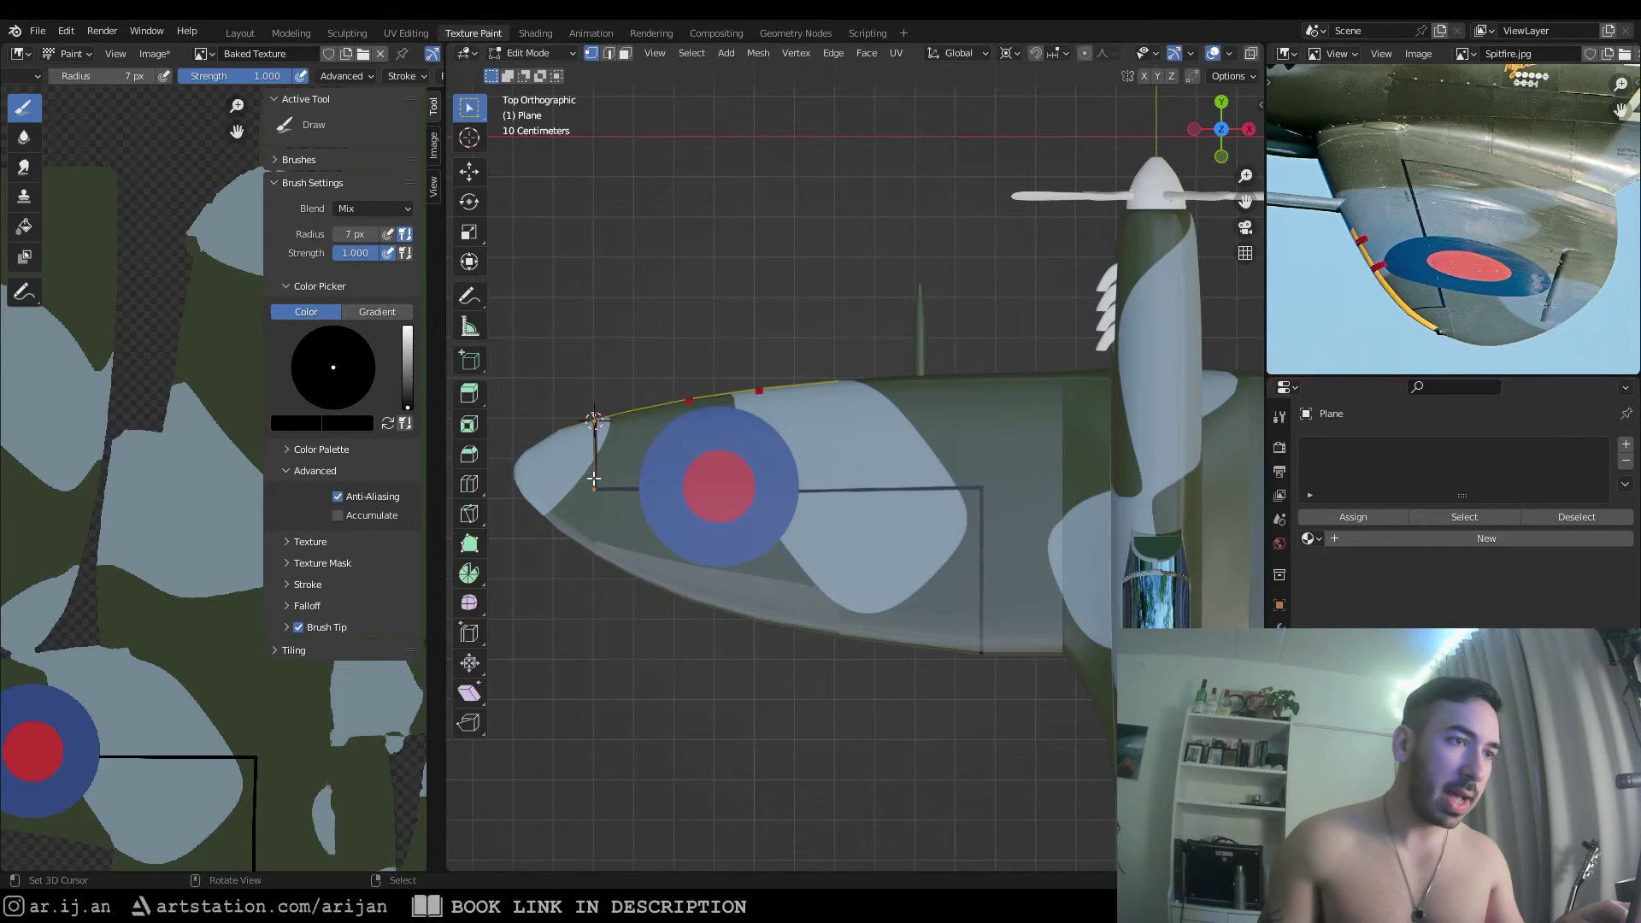
Extrude the guide plane's edges along X and down to trace the black line painted on the wing
middle_click_drag(593, 478, 705, 466, "shift")
key("e")
key("x")
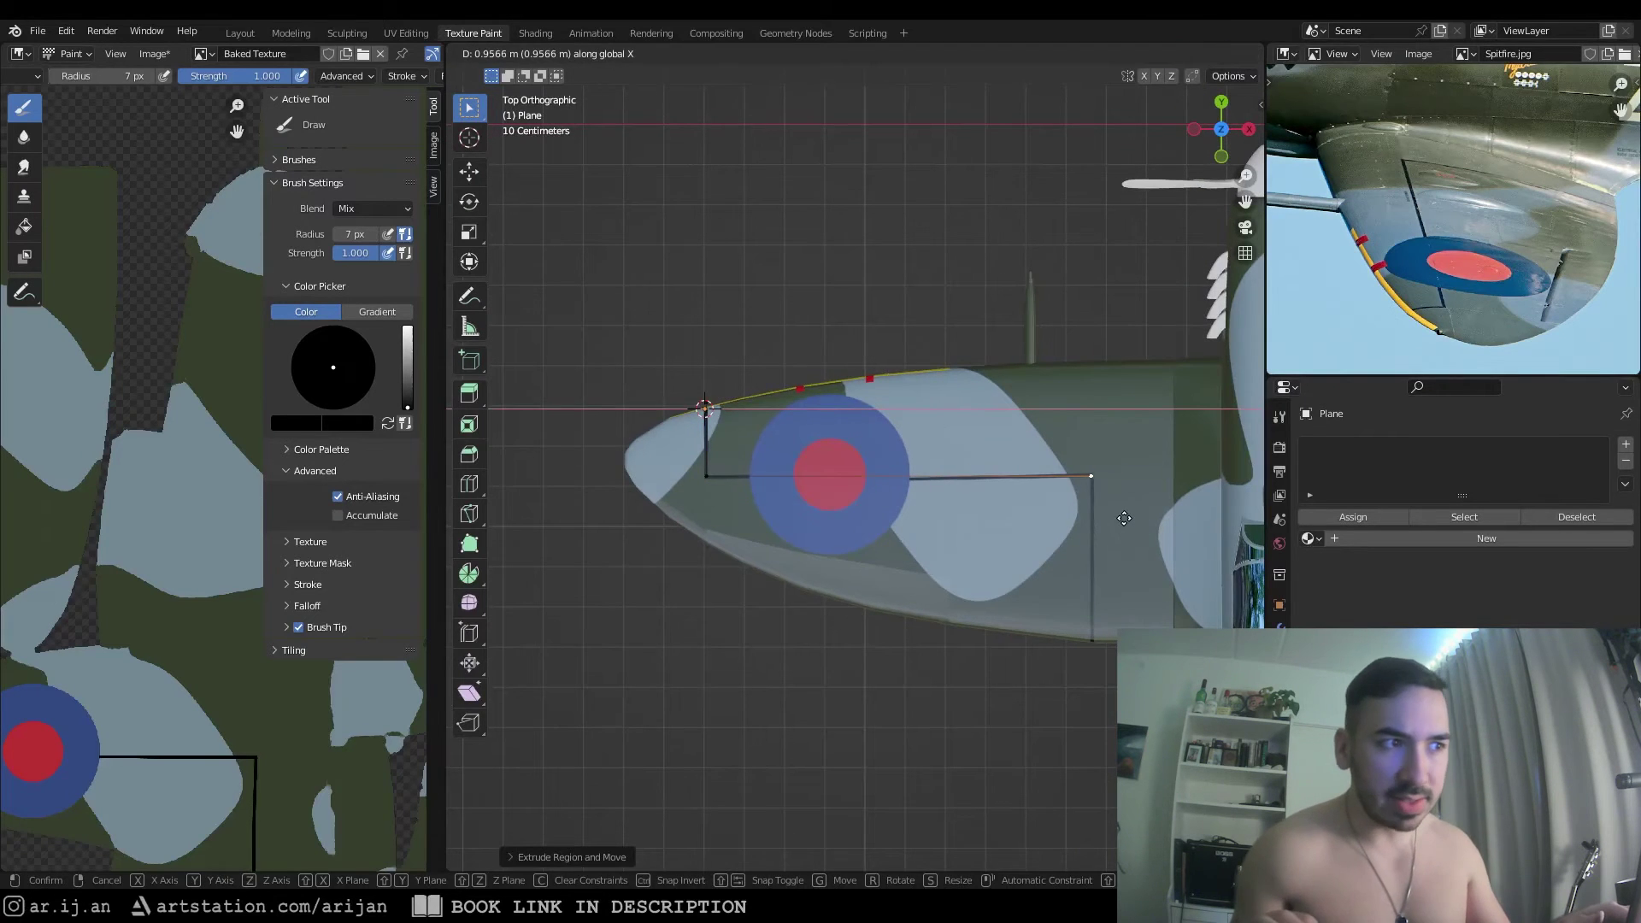
scroll(1124, 518, "up", 3)
key("z")
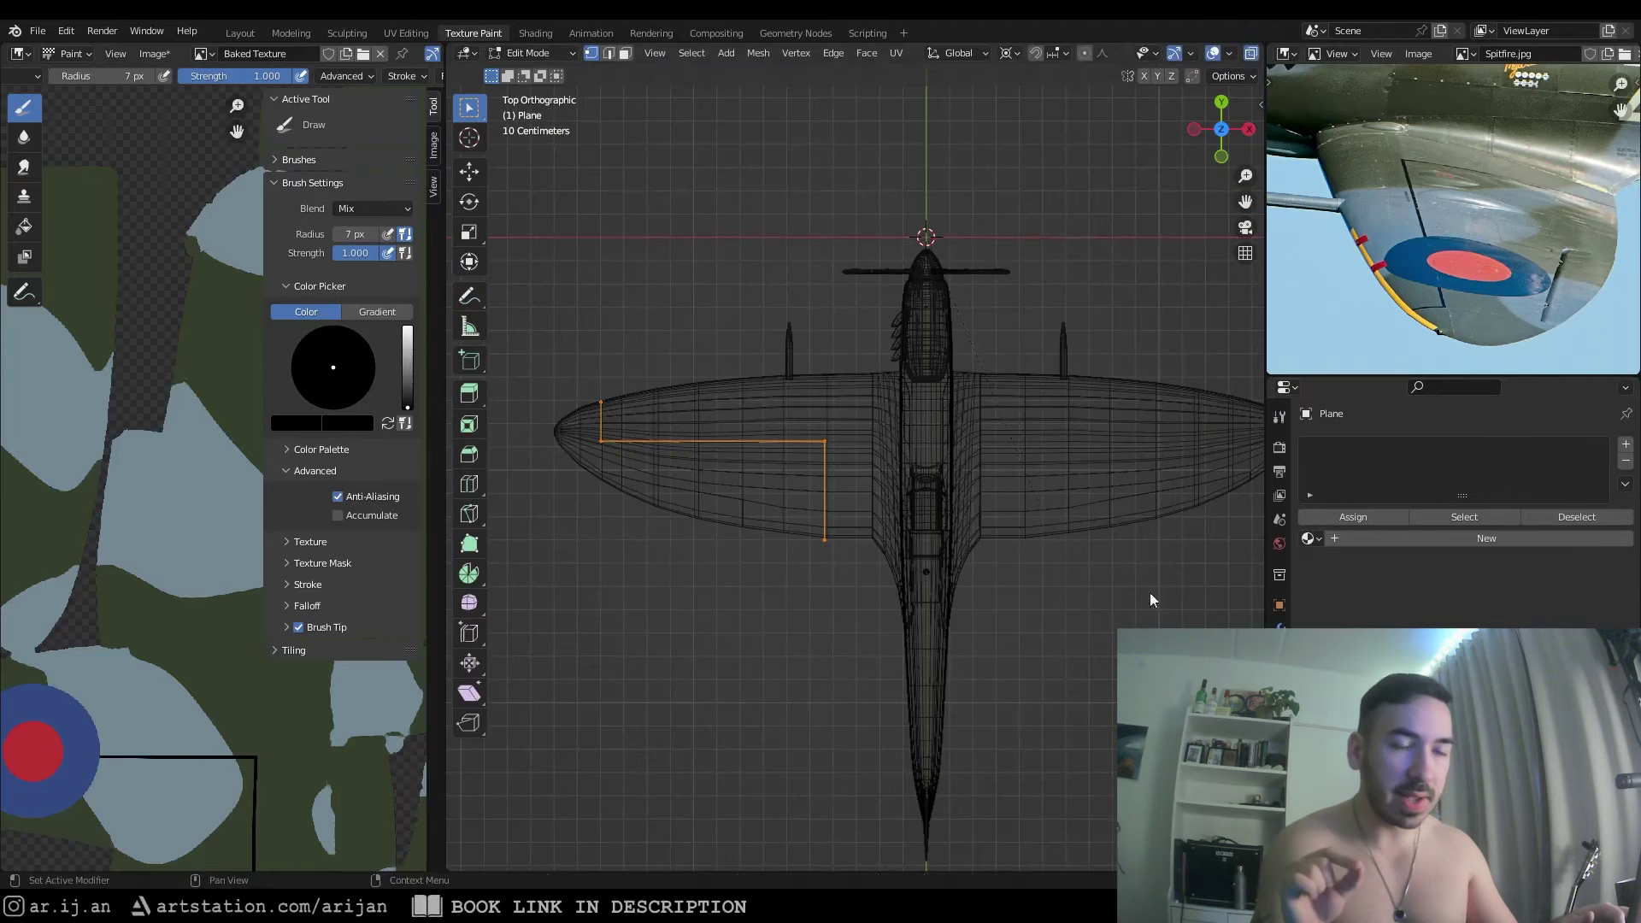
Mirror the guide outline onto the opposite wing by scaling it -1 along X
type("x-1")
key("Return")
key("alt+z")
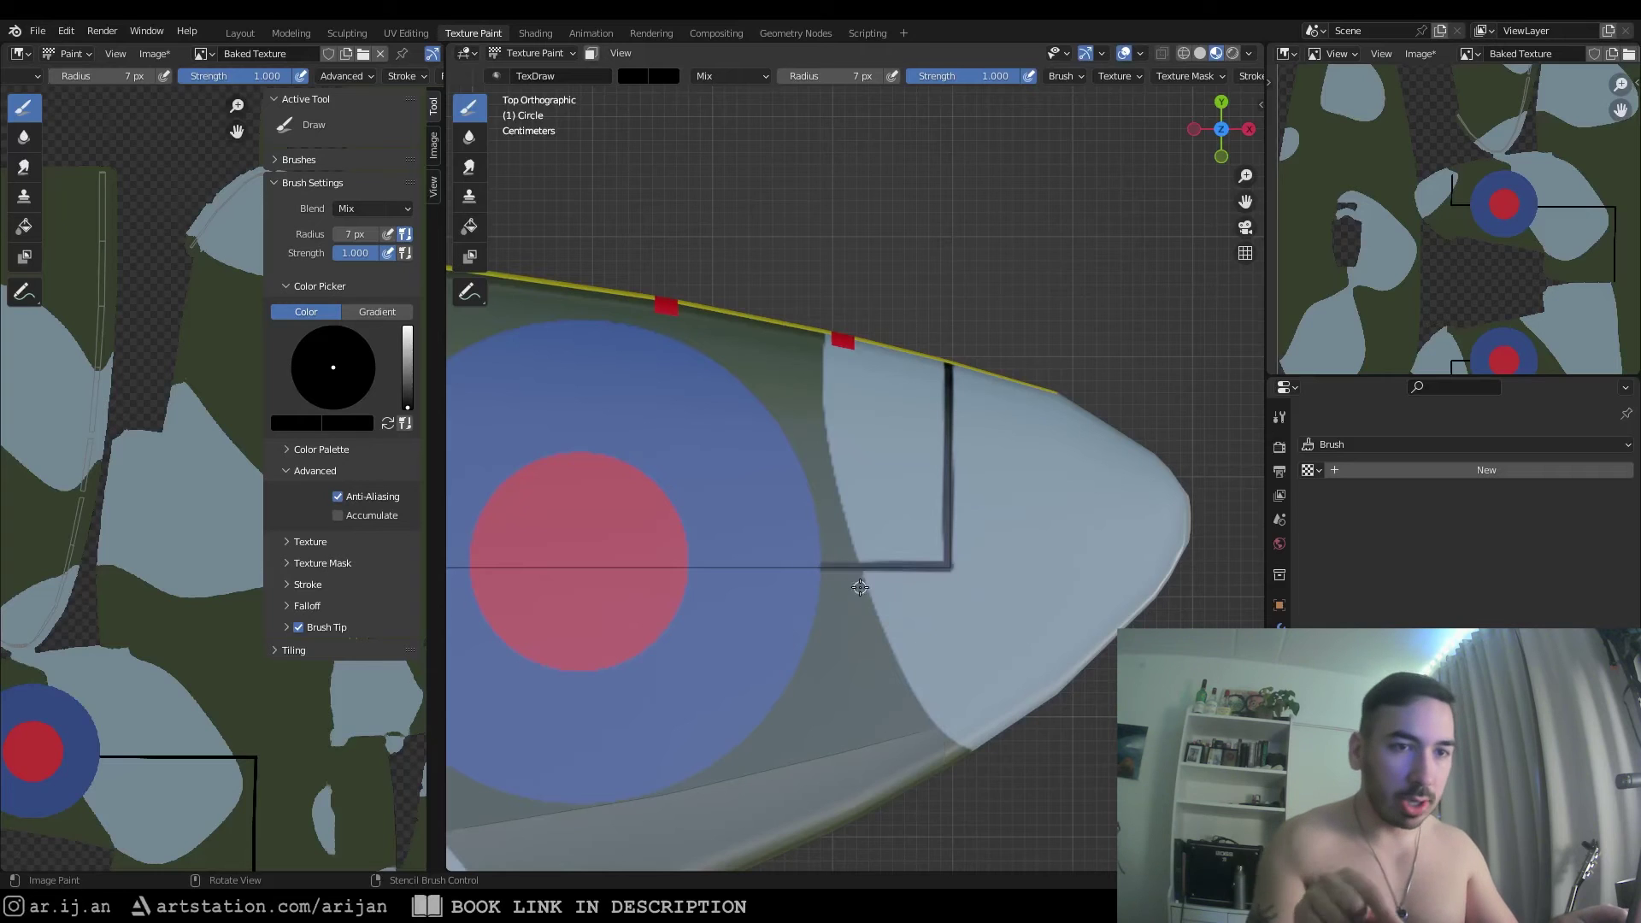
Paint matching straight black lines along the guide on the opposite wing, inboard of the roundel and down to the trailing edge
left_click_drag(1045, 548, 662, 549)
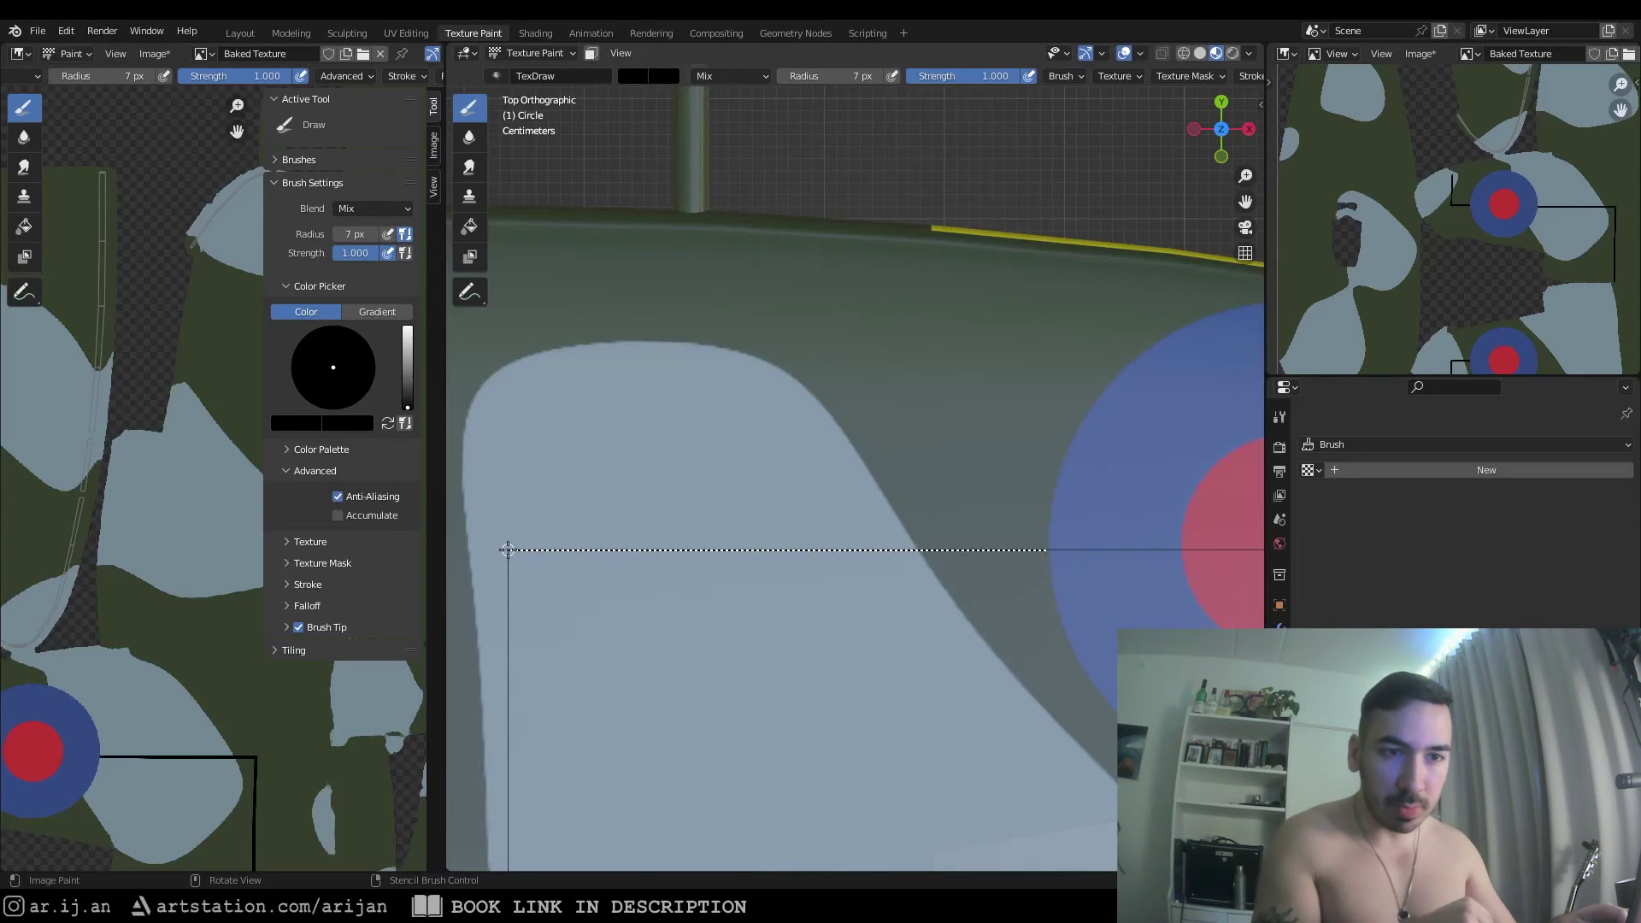
left_click_drag(507, 549, 508, 550)
middle_click_drag(518, 550, 813, 268, "shift")
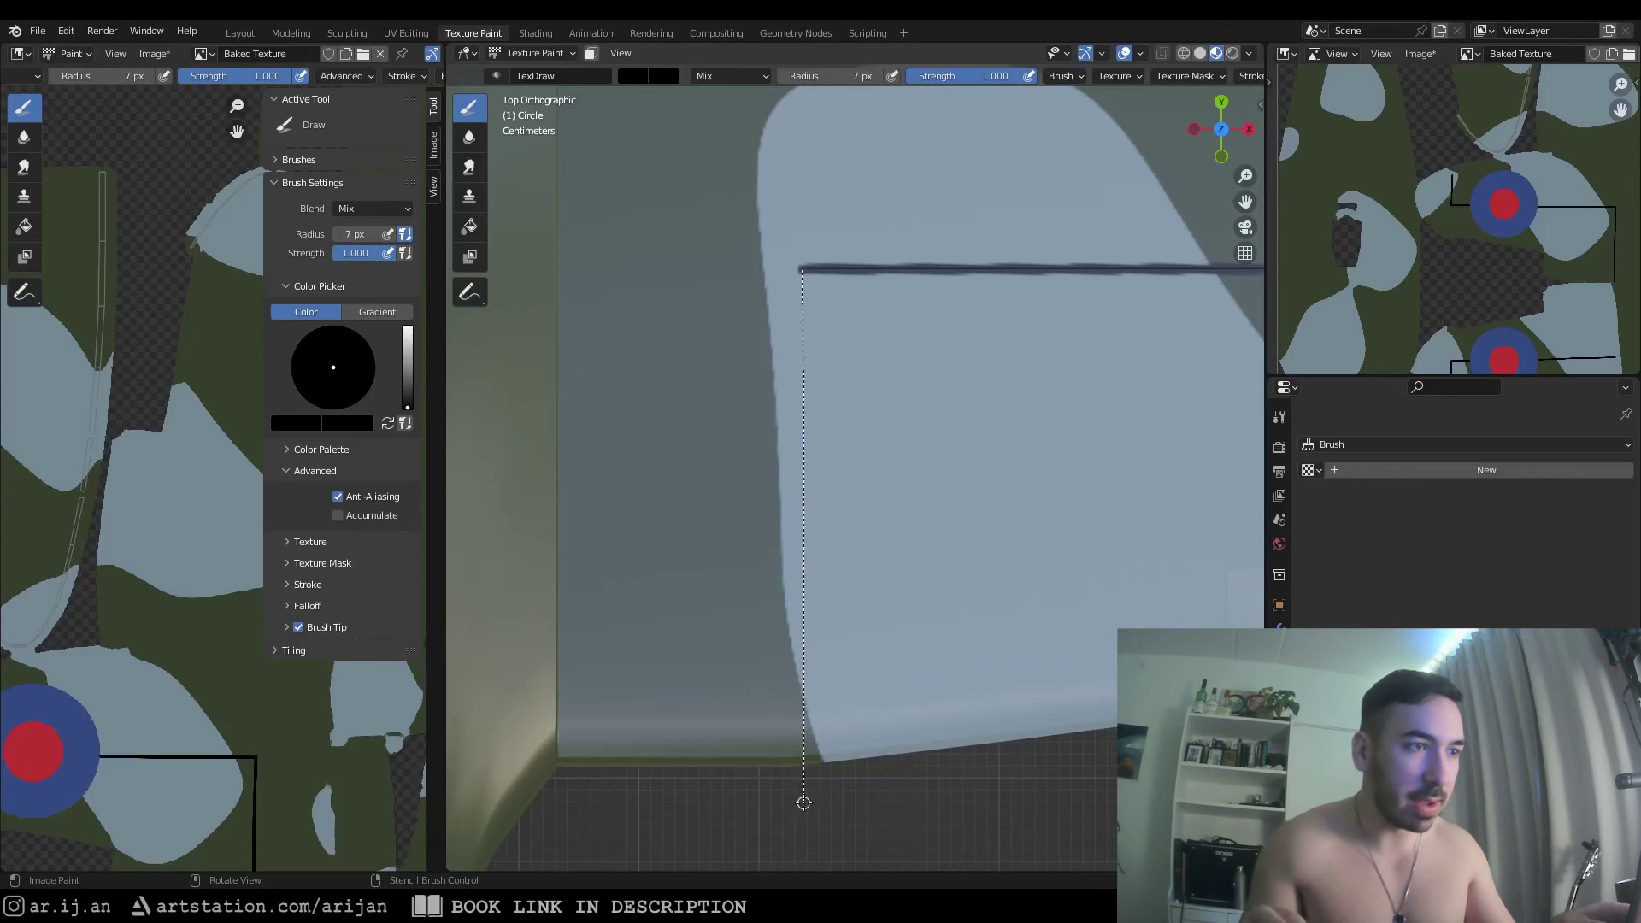
left_click_drag(803, 803, 803, 803)
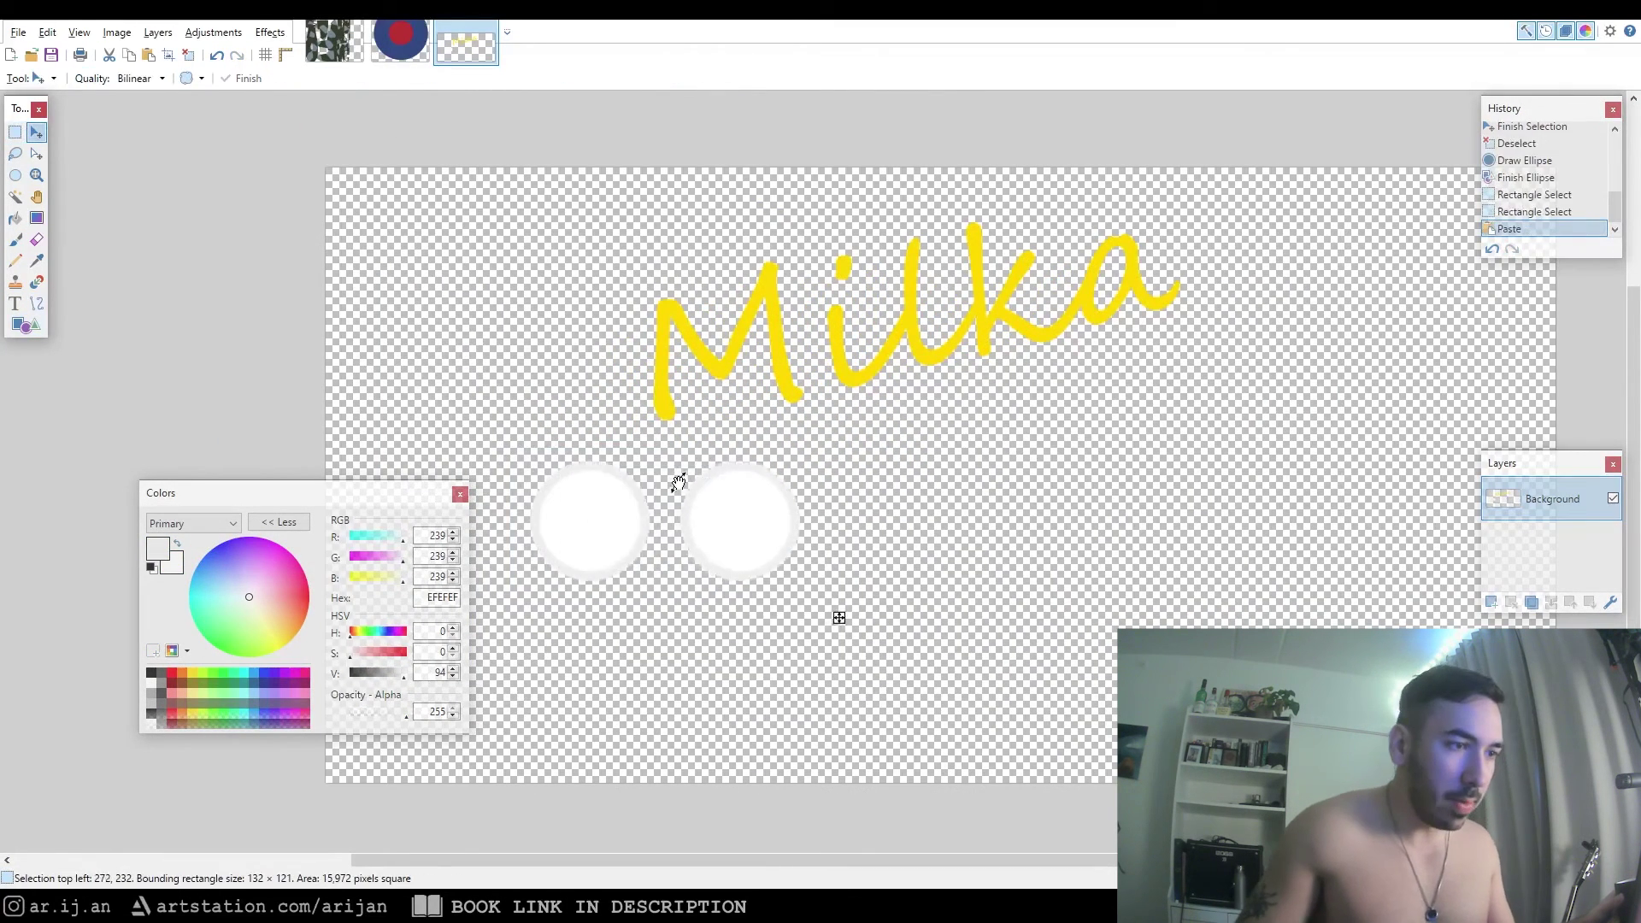
In Paint.NET, duplicate the pair of white circles and shift the copy sideways to form a row of four
left_click_drag(671, 494, 832, 598)
key("ctrl+v")
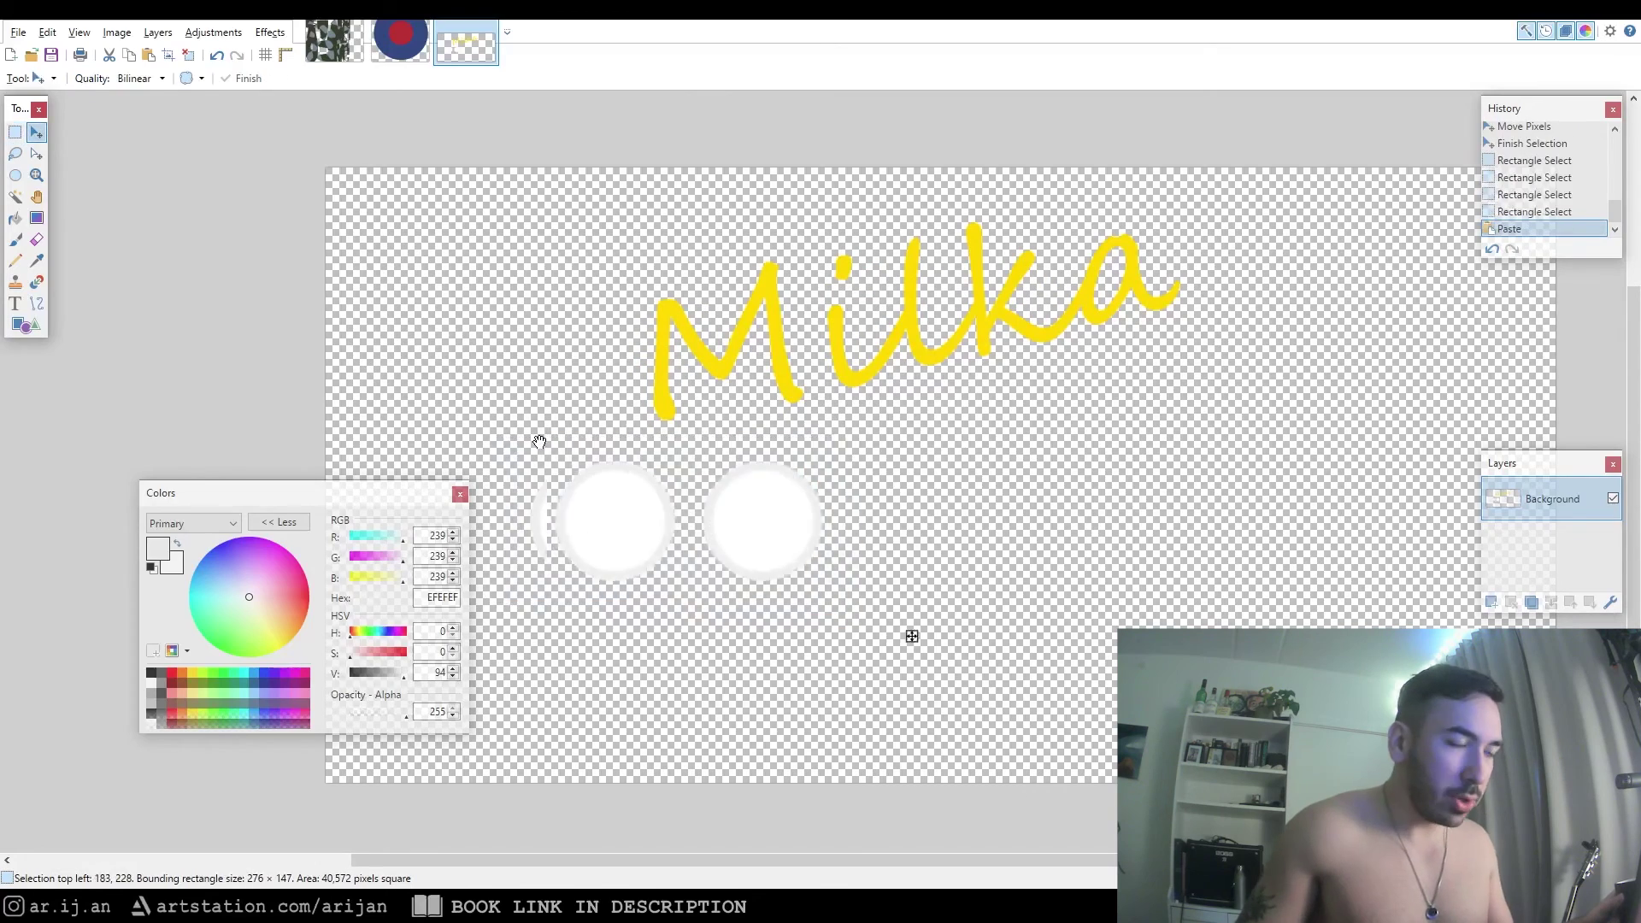
key("ctrl+Right")
key("ctrl+Right")
key("ctrl+Right")
key("ctrl+Right")
key("ctrl+Right")
key("ctrl+Right")
key("ctrl+Right")
key("ctrl+Right")
key("ctrl+Right")
key("ctrl+Right")
key("ctrl+Right")
key("ctrl+Right")
key("ctrl+Right")
key("ctrl+Right")
key("ctrl+Right")
key("ctrl+Right")
key("ctrl+Right")
key("ctrl+Right")
key("ctrl+Right")
key("ctrl+Right")
middle_click_drag(1029, 469, 929, 469)
Add a plus sign beside the circles as bold Segoe UI Black text at size 192
left_click(108, 81)
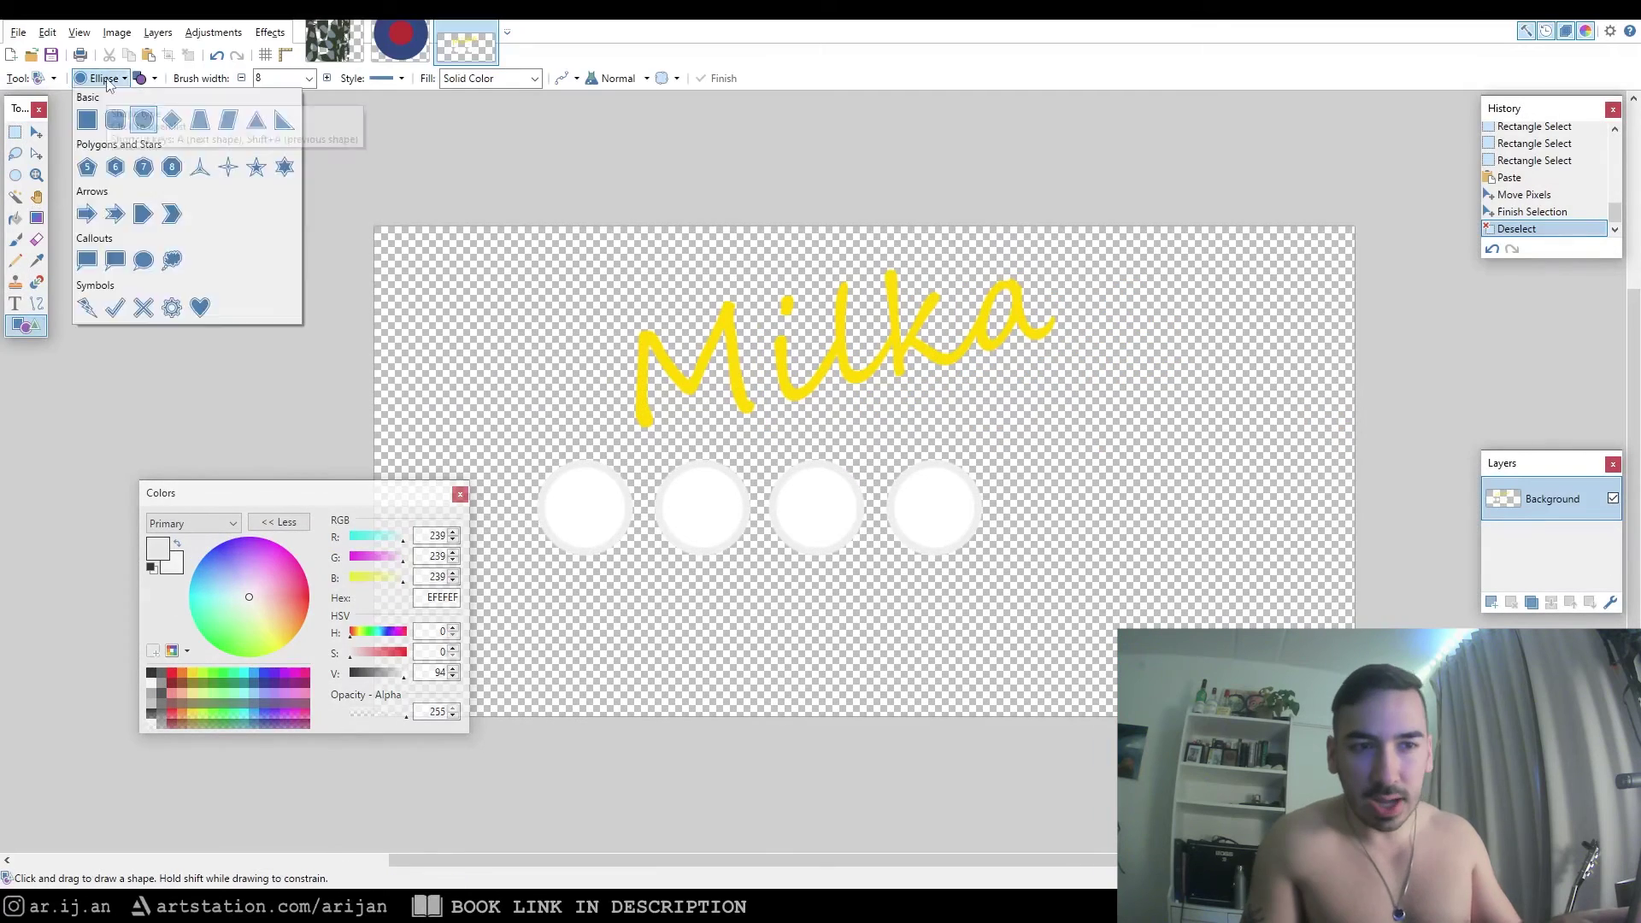
left_click(17, 217)
left_click(16, 304)
left_click(214, 78)
left_click(278, 78)
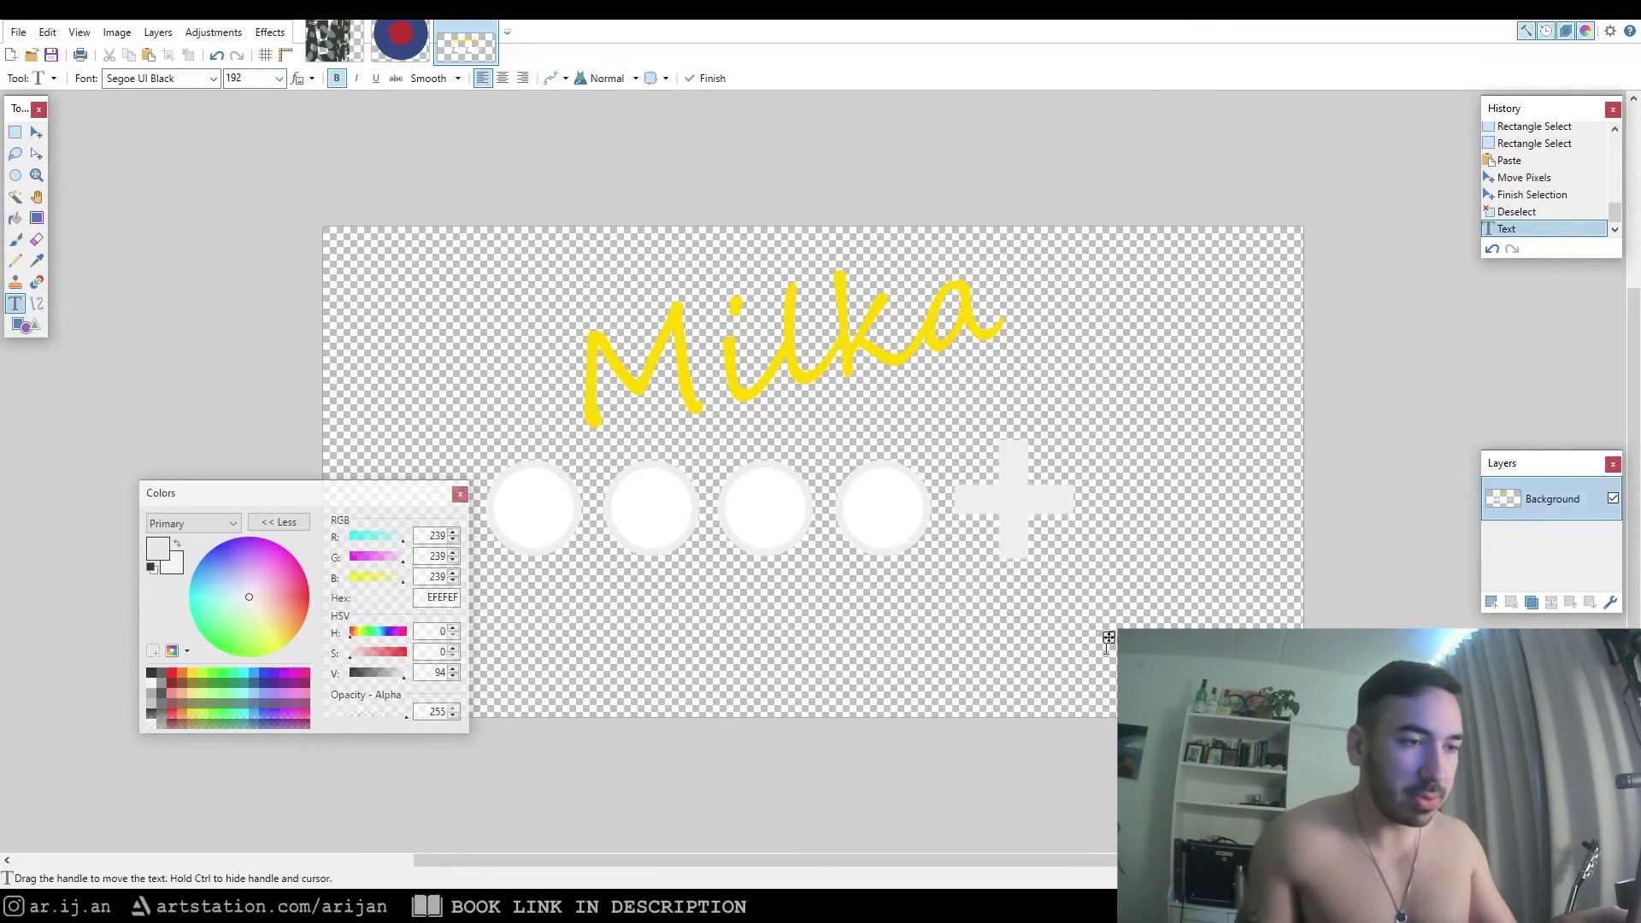
Copy the plus sign and place the duplicate beneath the first circle to start a second row
left_click(15, 132)
left_click_drag(953, 455, 956, 459)
key("ctrl+v")
left_click_drag(1040, 515, 560, 641)
Duplicate the first two lower plus signs to complete a row of four and select the whole image
left_click(15, 133)
left_click_drag(481, 578, 711, 699)
key("ctrl+v")
left_click_drag(568, 639, 805, 639)
left_click(15, 132)
key("ctrl+a")
scroll(586, 408, "down", 3, "ctrl")
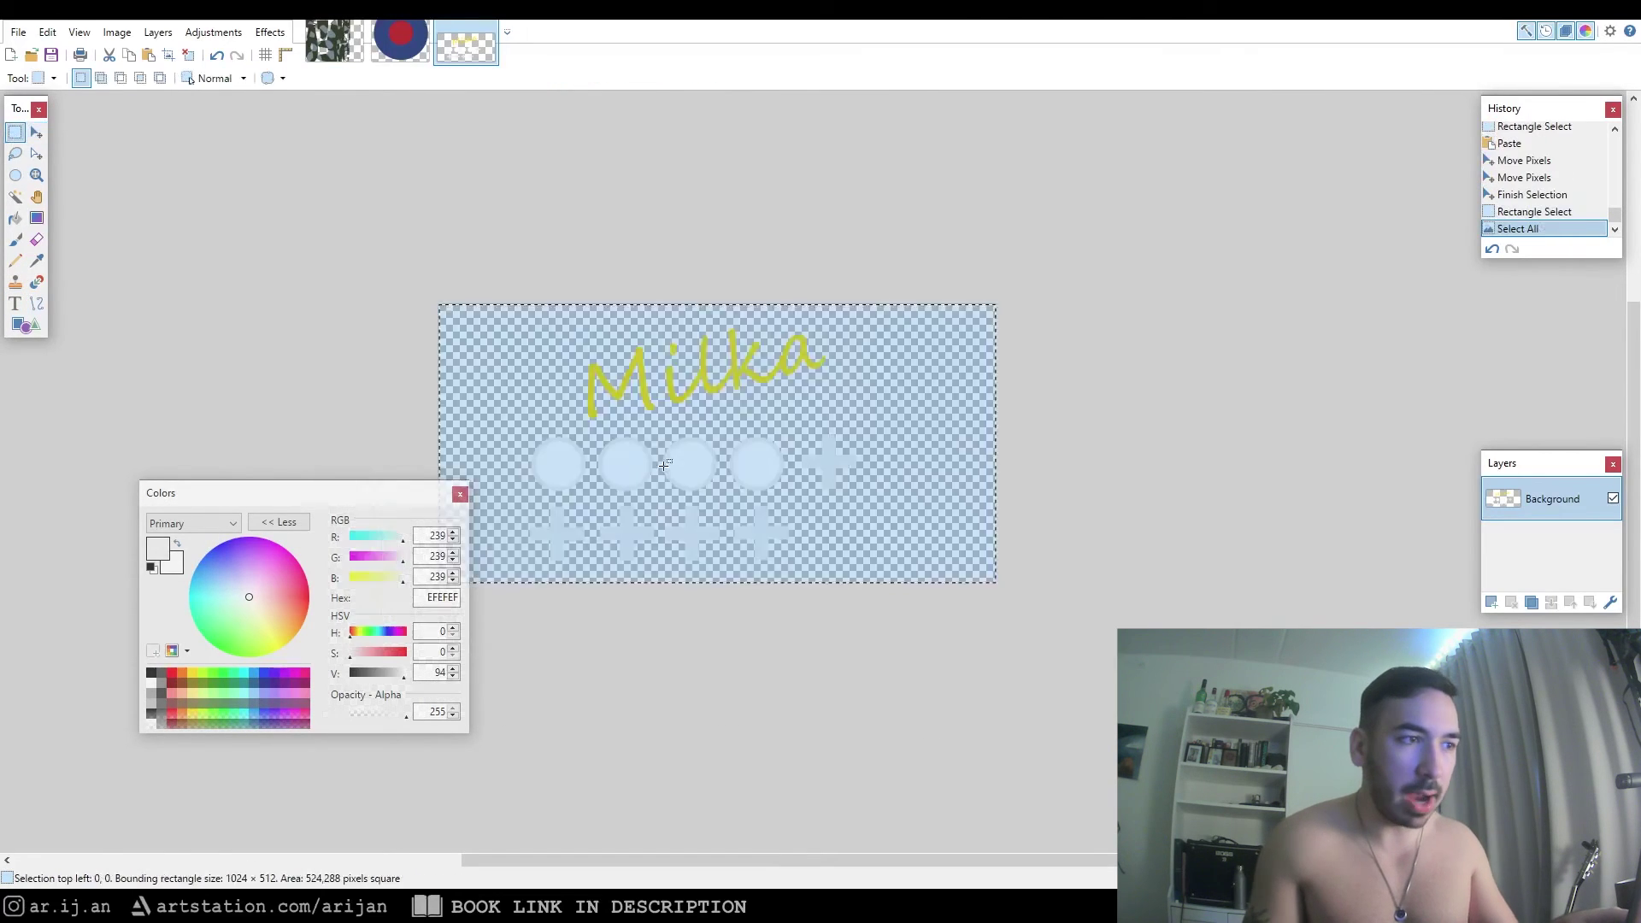
scroll(623, 464, "up", 3, "ctrl")
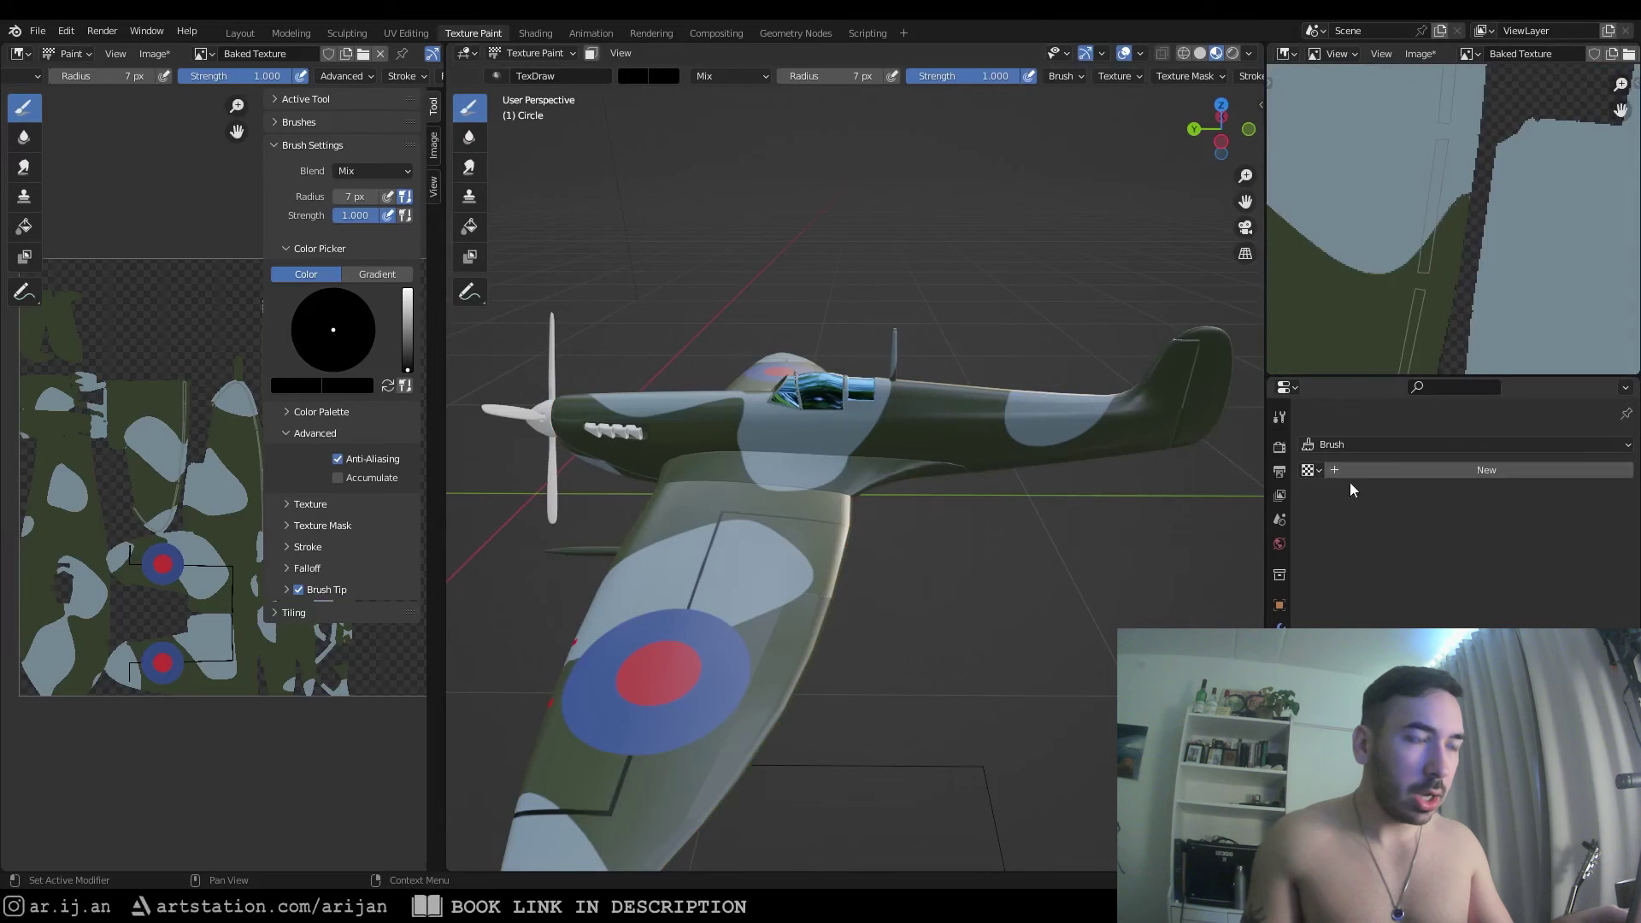
In Blender, load the decal with circles and crosses as the brush texture and fit the stencil to the image aspect
left_click(1311, 470)
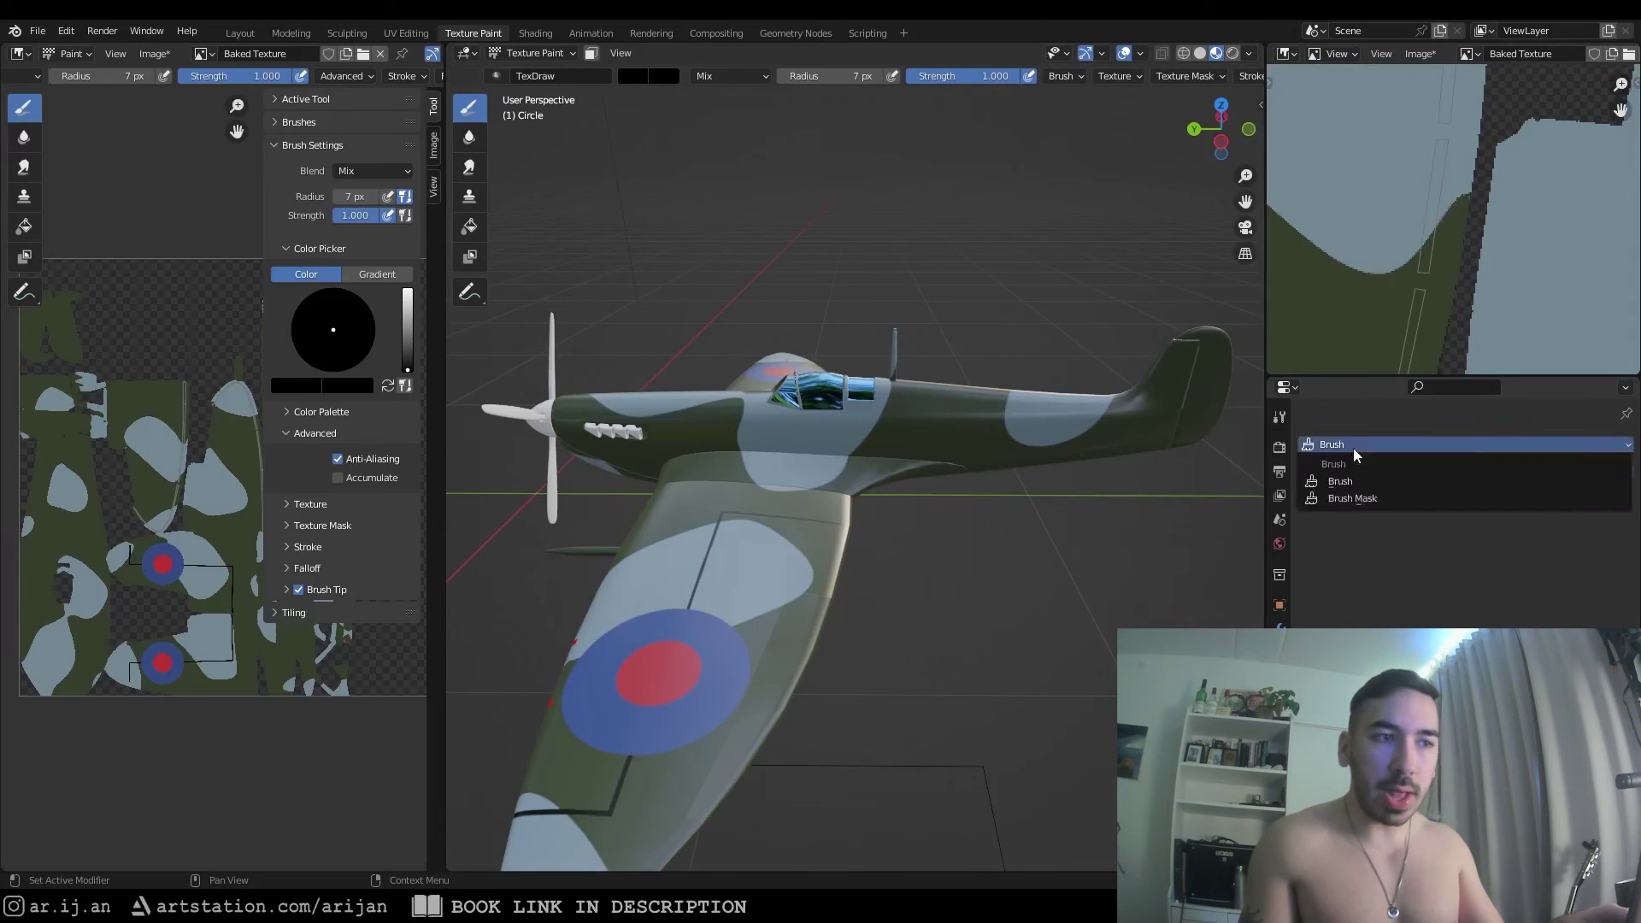
left_click(1371, 479)
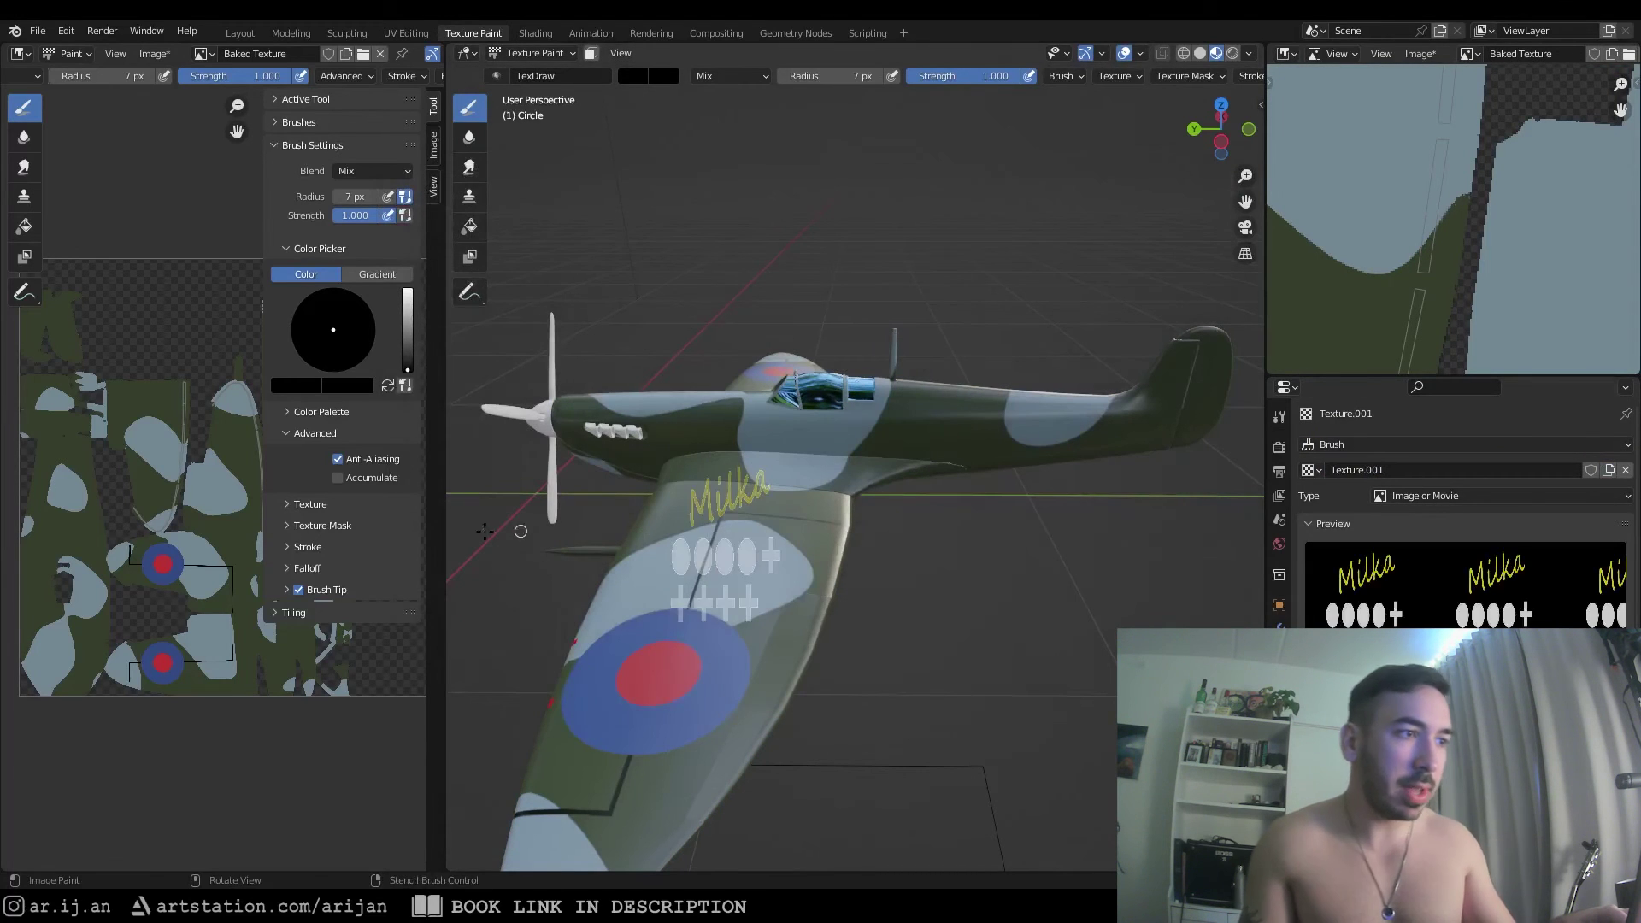
left_click(305, 504)
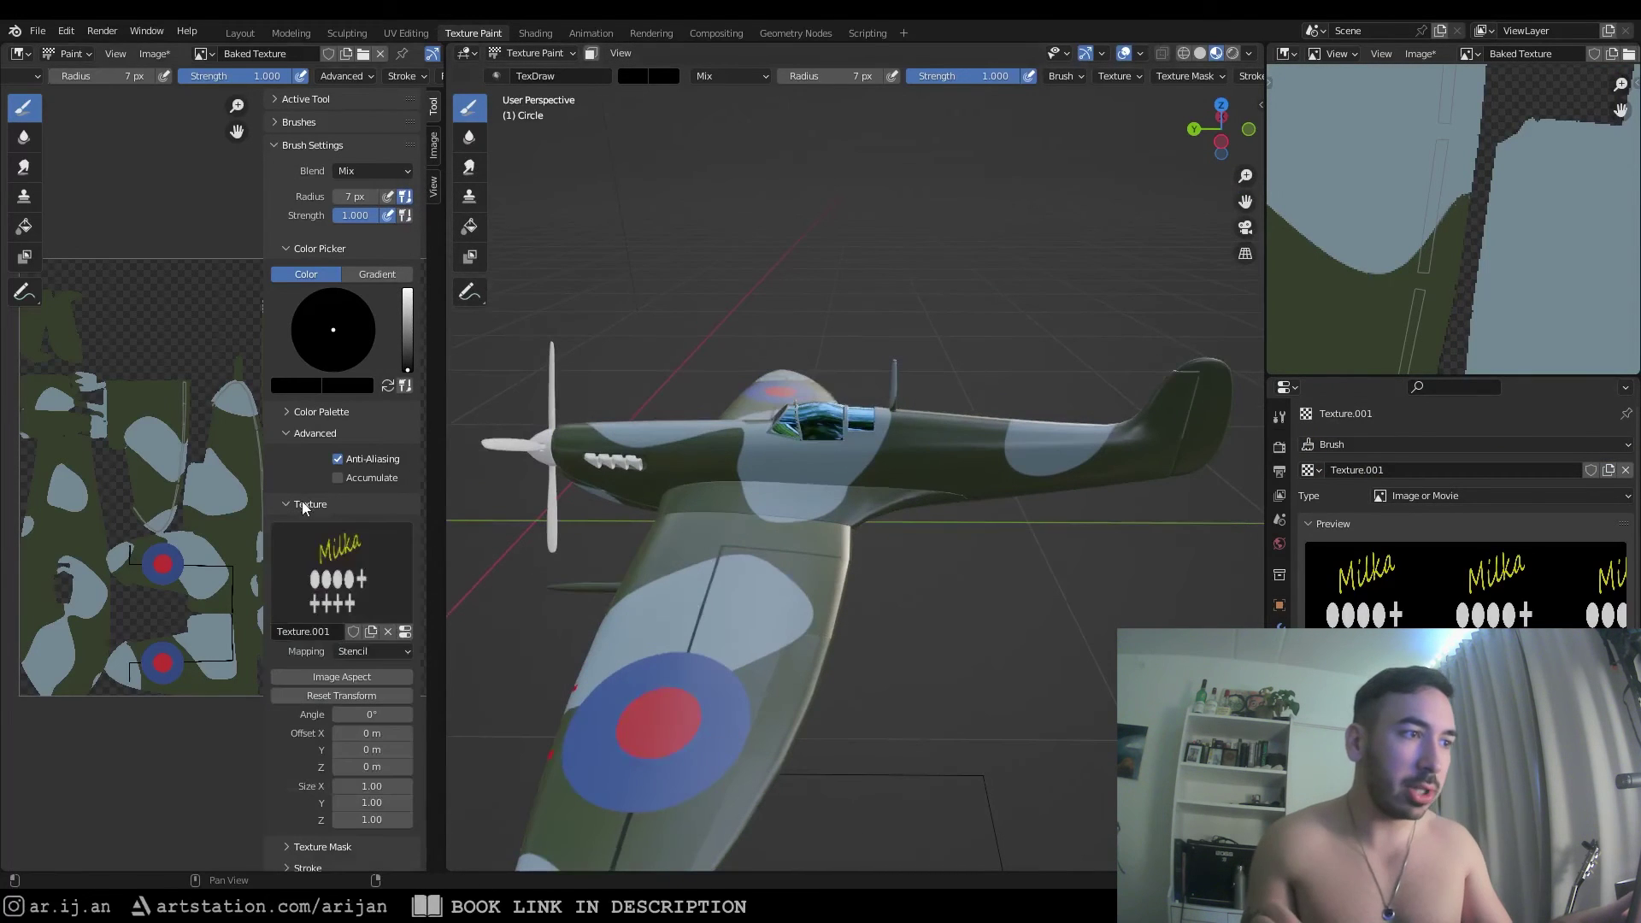
left_click(365, 676)
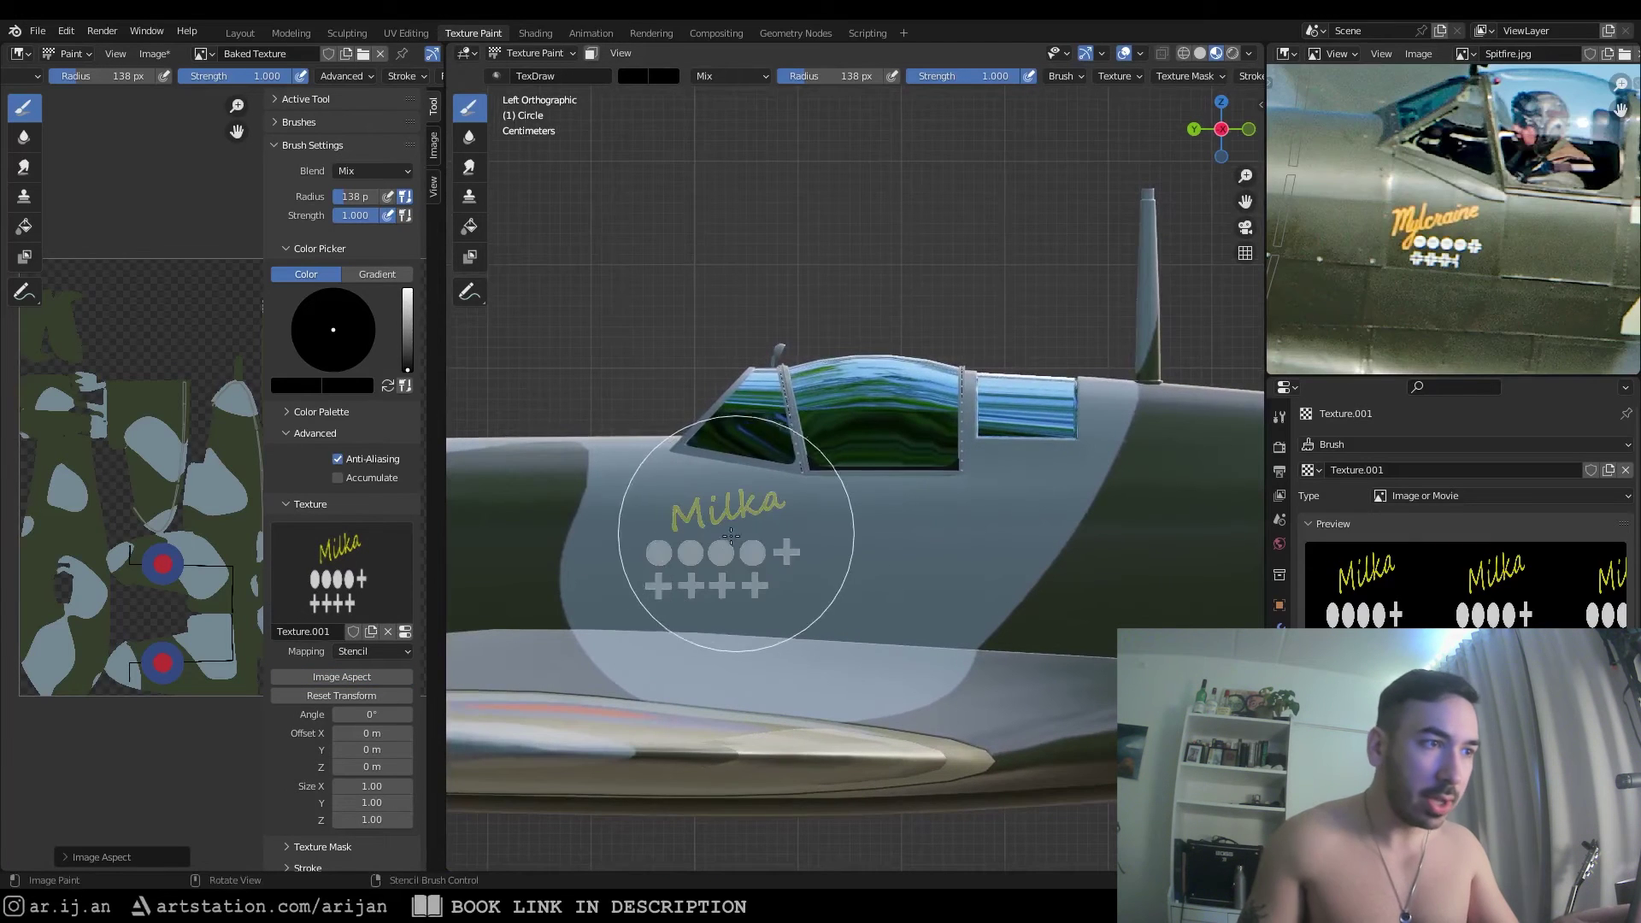
Set the brush color to white and paint the decal through the stencil below the cockpit on the fuselage's left side
left_click_drag(725, 523, 726, 555)
mouse_move(787, 538)
middle_mouse_down("shift")
mouse_move(758, 513)
mouse_move(779, 529)
middle_mouse_up("shift")
left_click_drag(408, 369, 408, 289)
key("ctrl+z")
middle_click_drag(750, 544, 751, 554, "shift")
left_click_drag(725, 553, 923, 558)
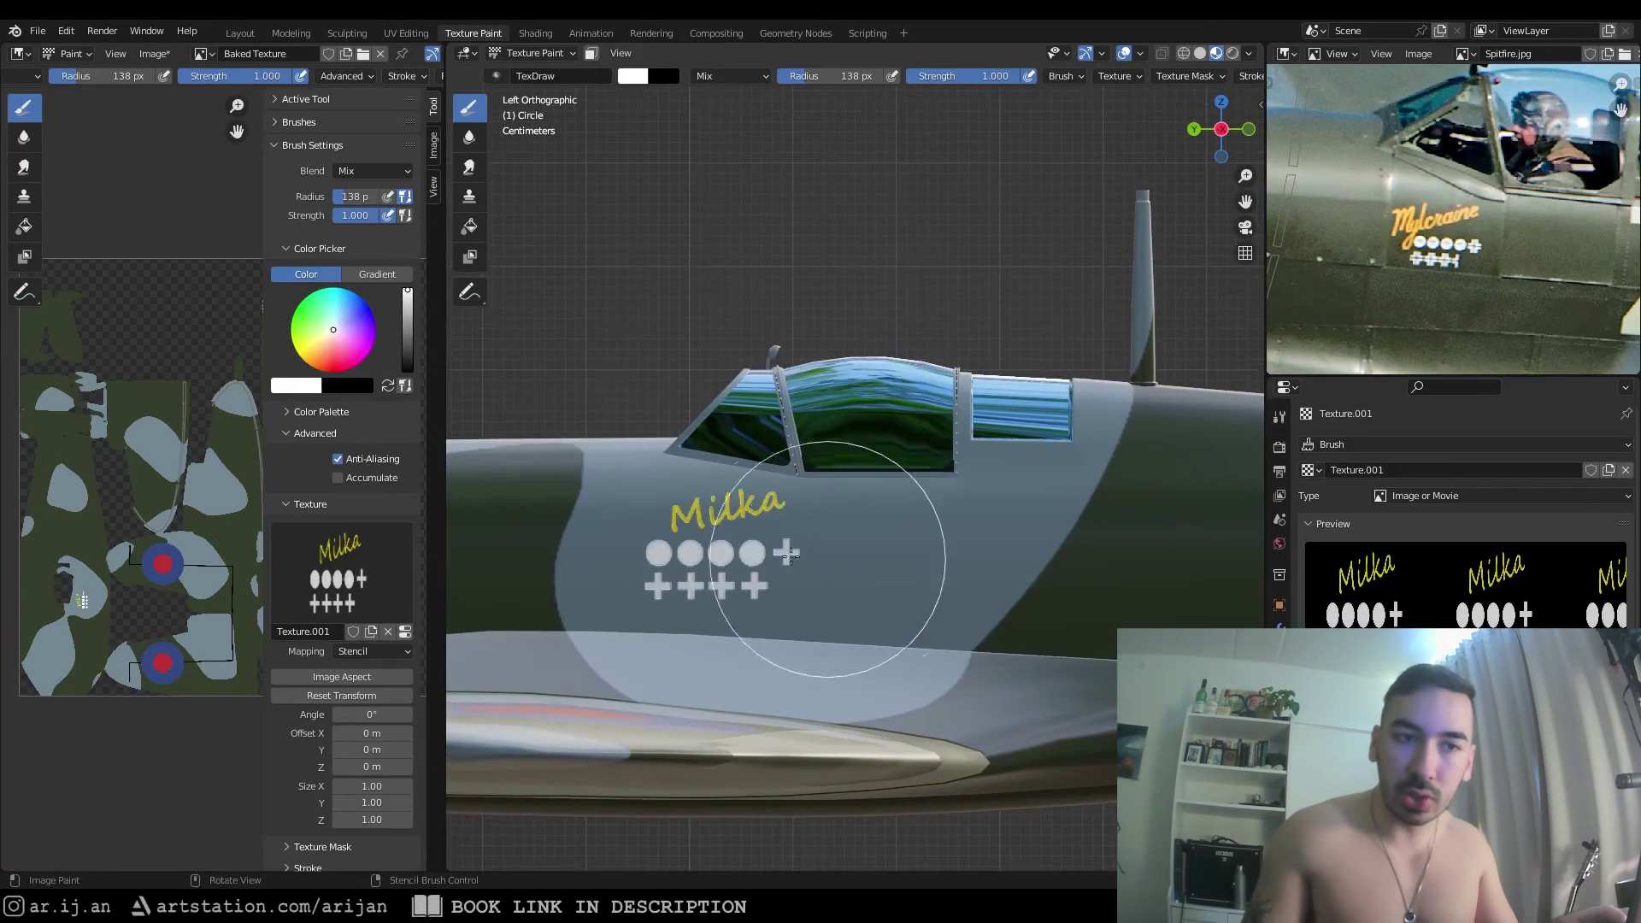
Paint the same decal below the cockpit on the fuselage's right side
key("KP_3")
left_click(731, 547)
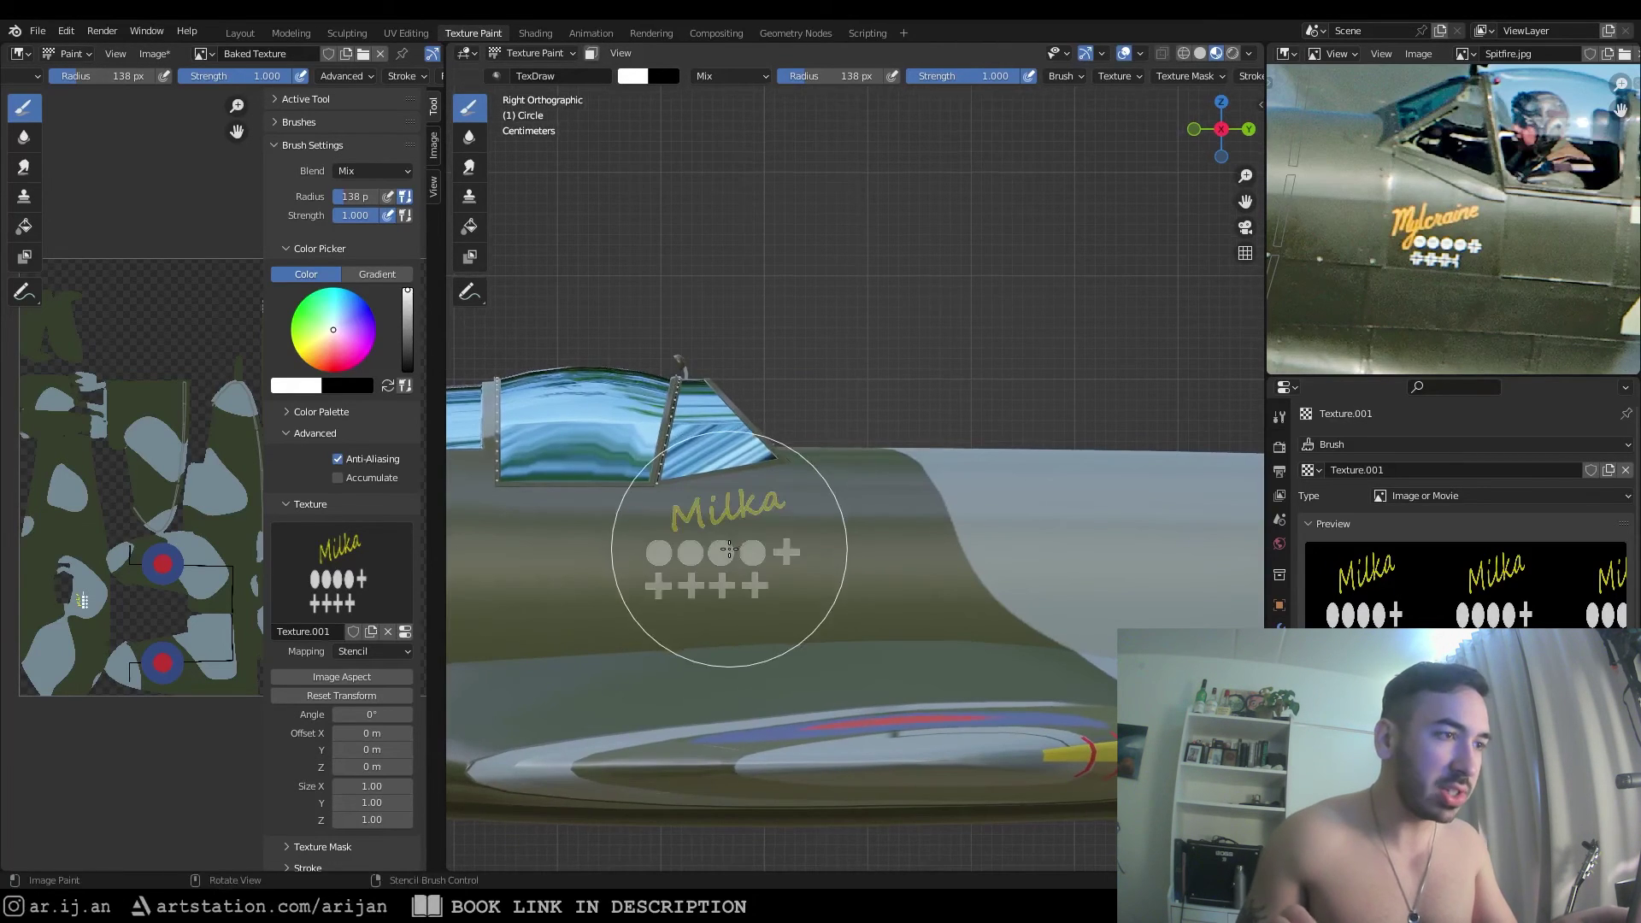
scroll(697, 538, "down", 4)
middle_click_drag(696, 539, 715, 516)
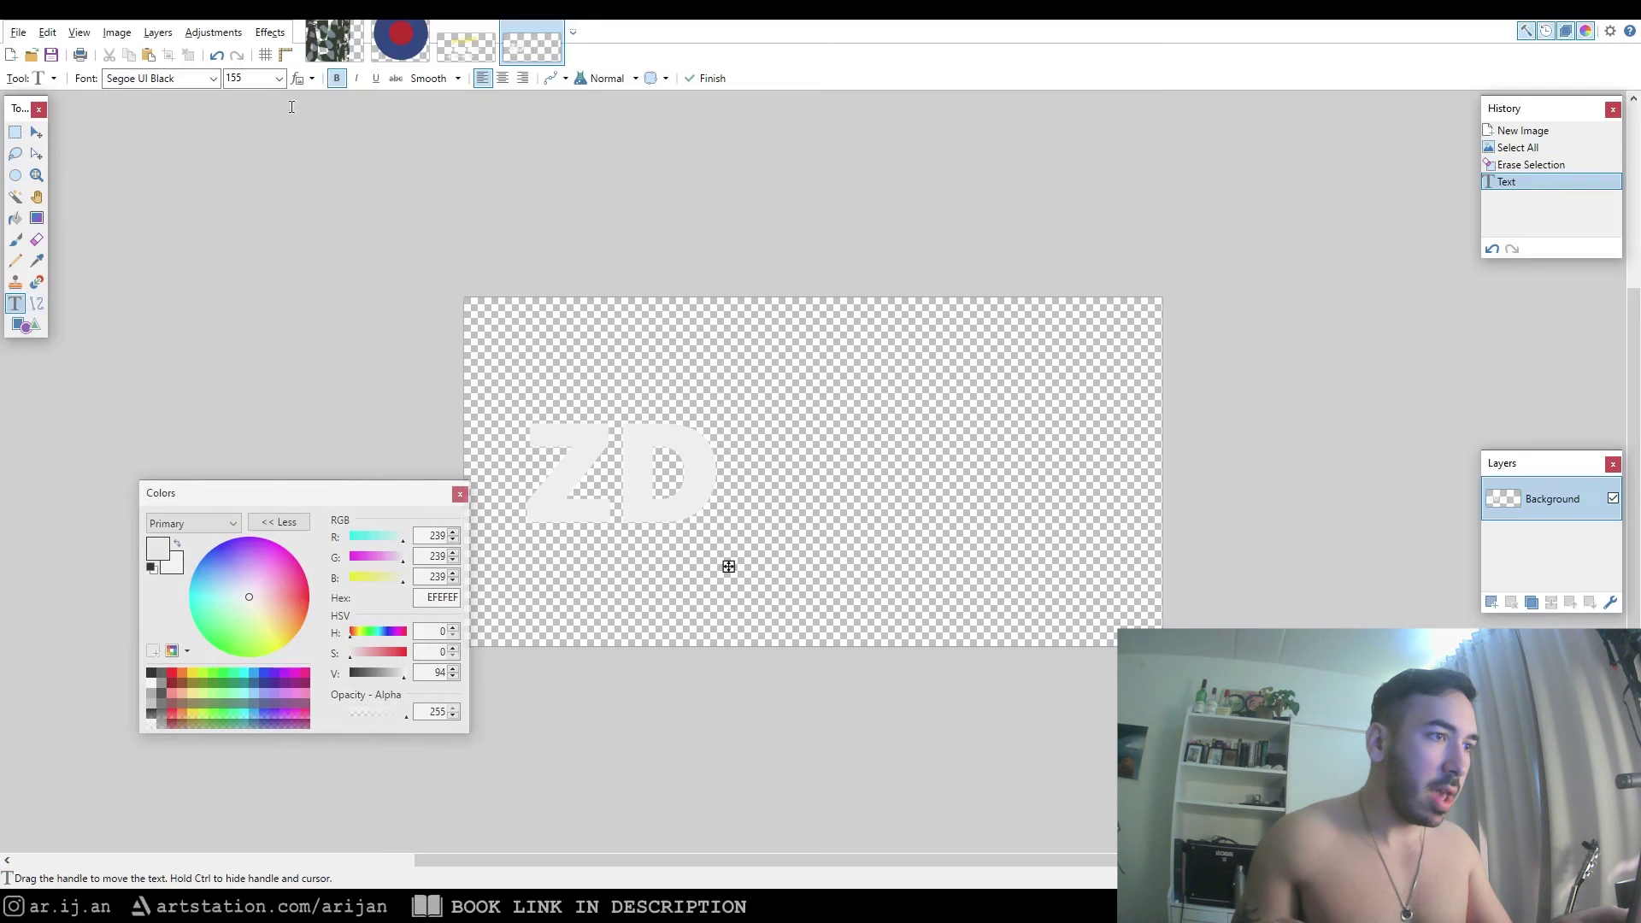
In Paint.NET, change the font of the ZD lettering on the new transparent image to Bahnschrift
left_click(162, 78)
left_click(242, 121)
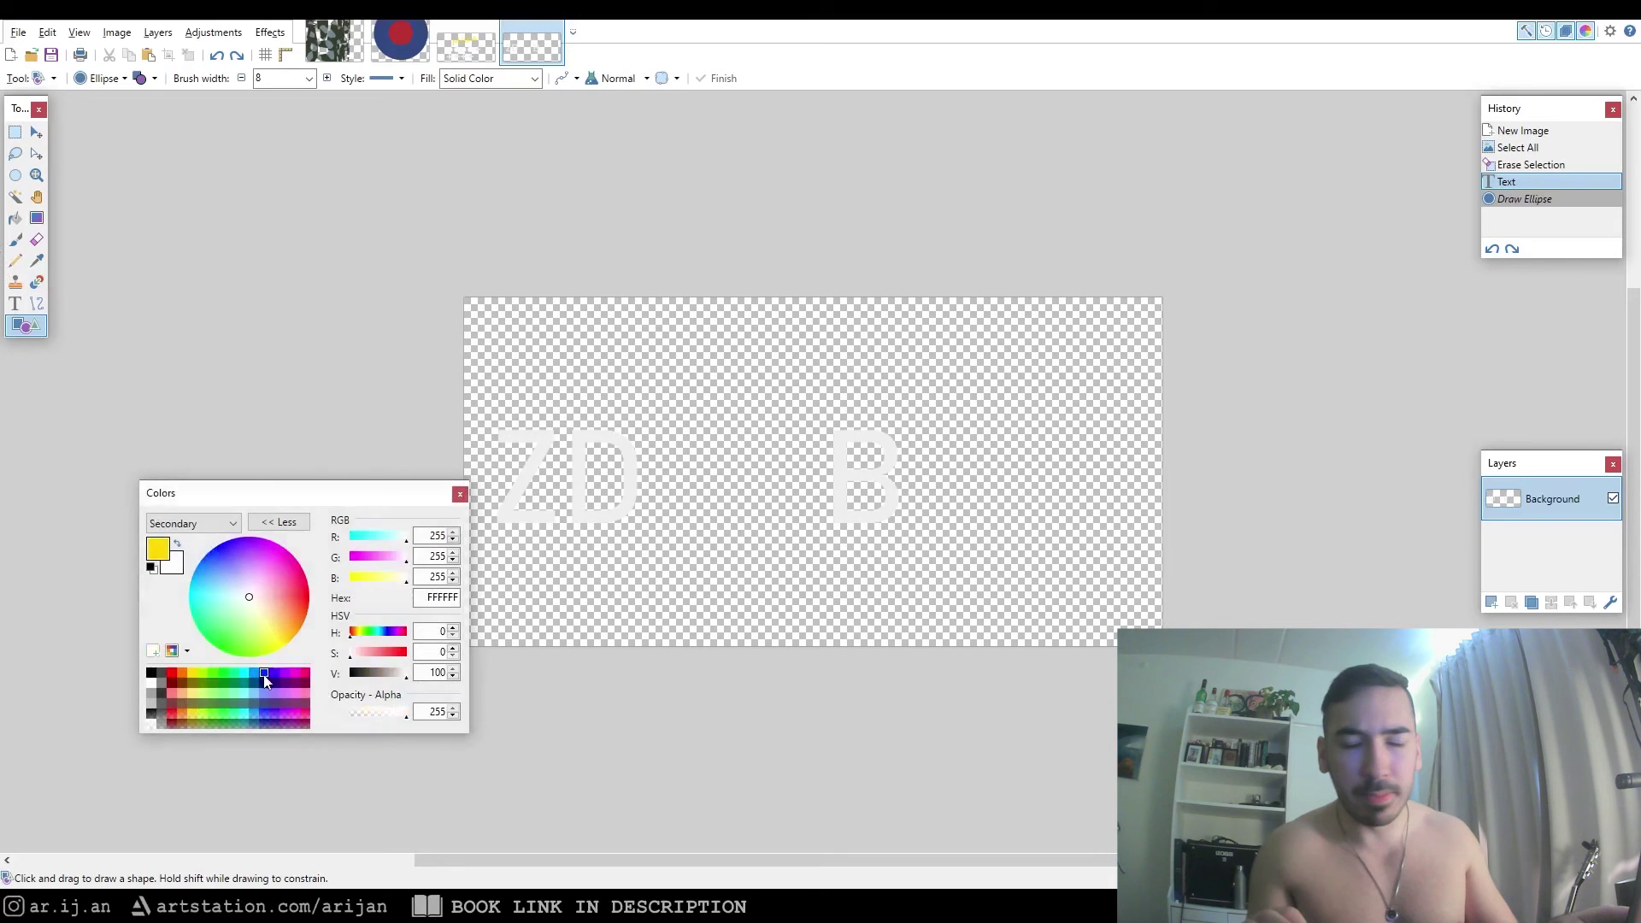
Draw a yellow-rimmed blue circle between ZD and B, with a white-rimmed red circle (brush width 23) at its centre
left_click_drag(380, 653, 401, 654)
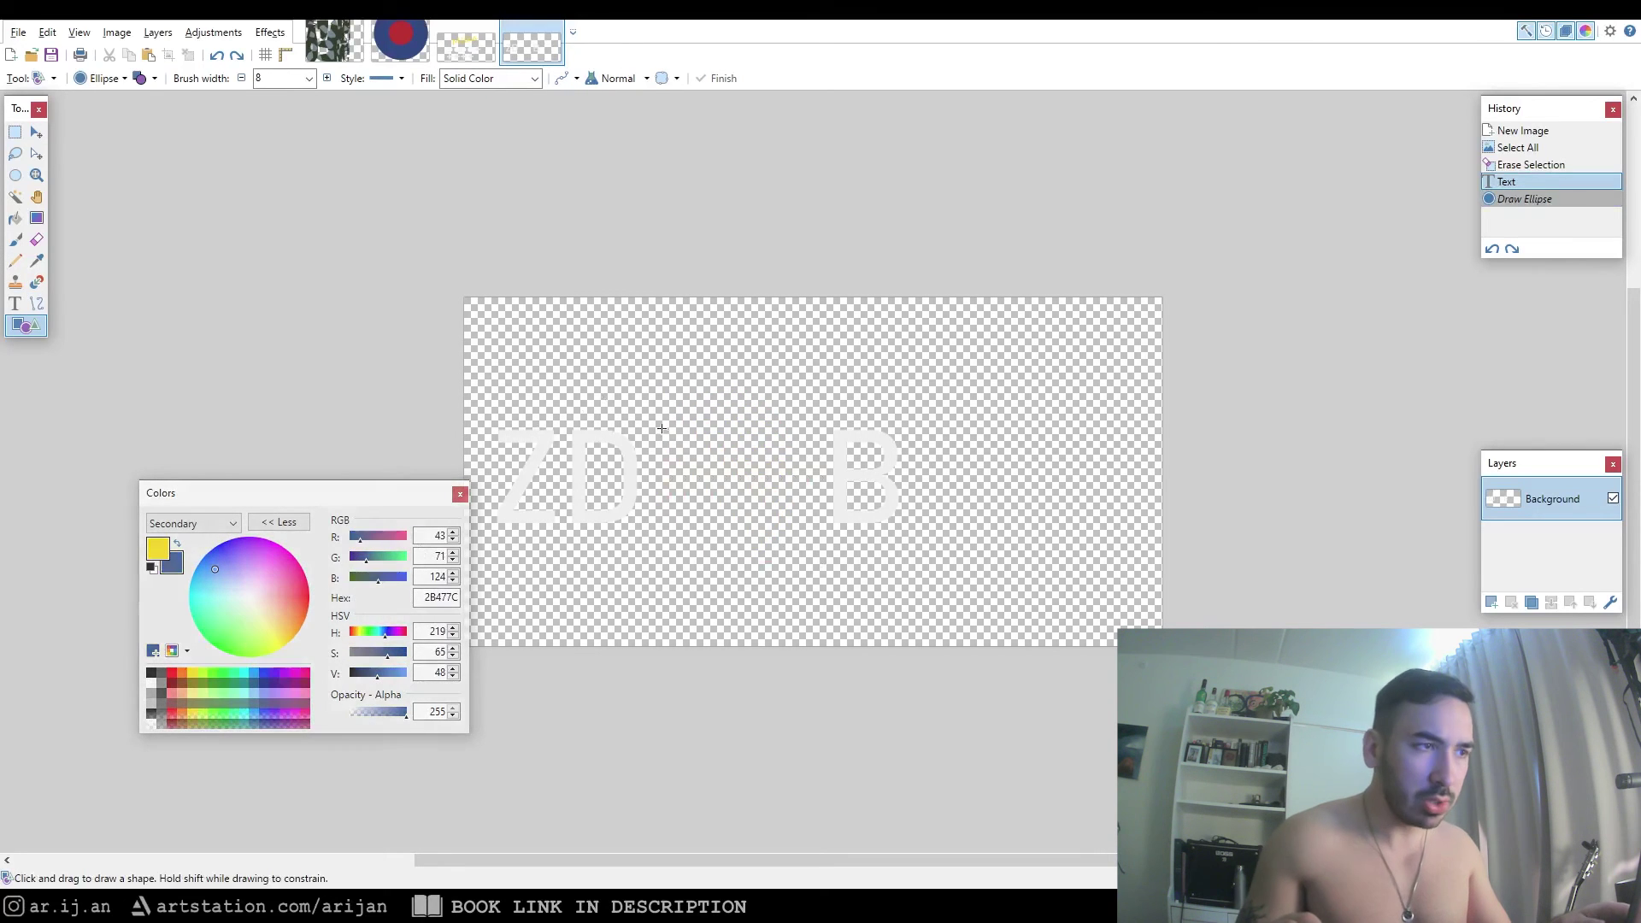
left_click_drag(656, 412, 812, 581)
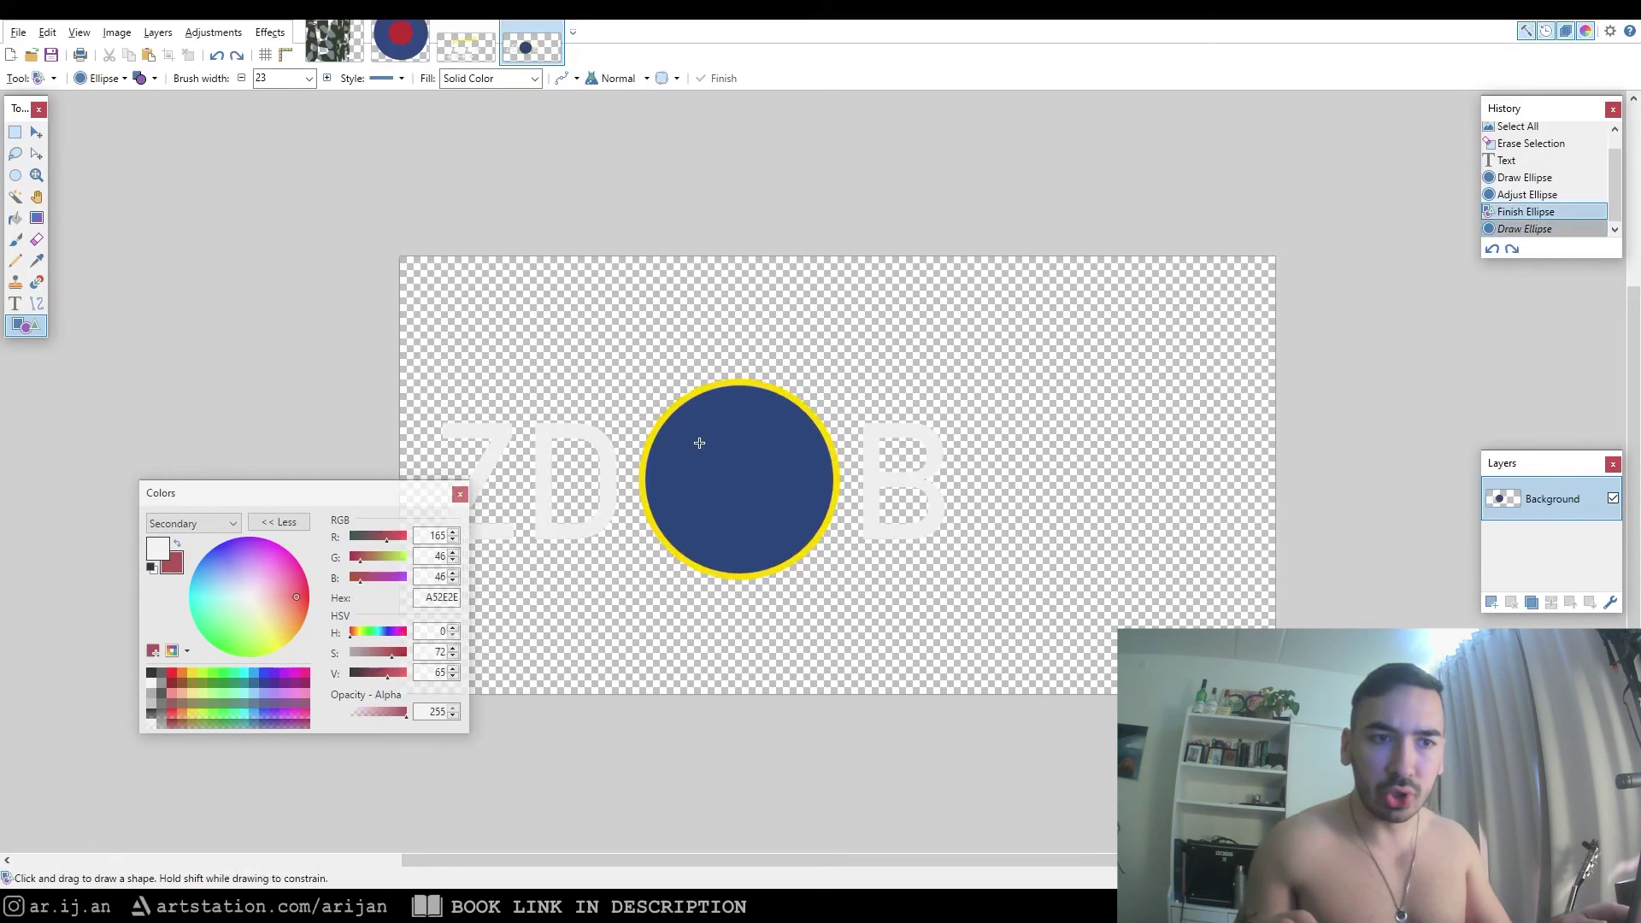
left_click_drag(699, 443, 780, 522)
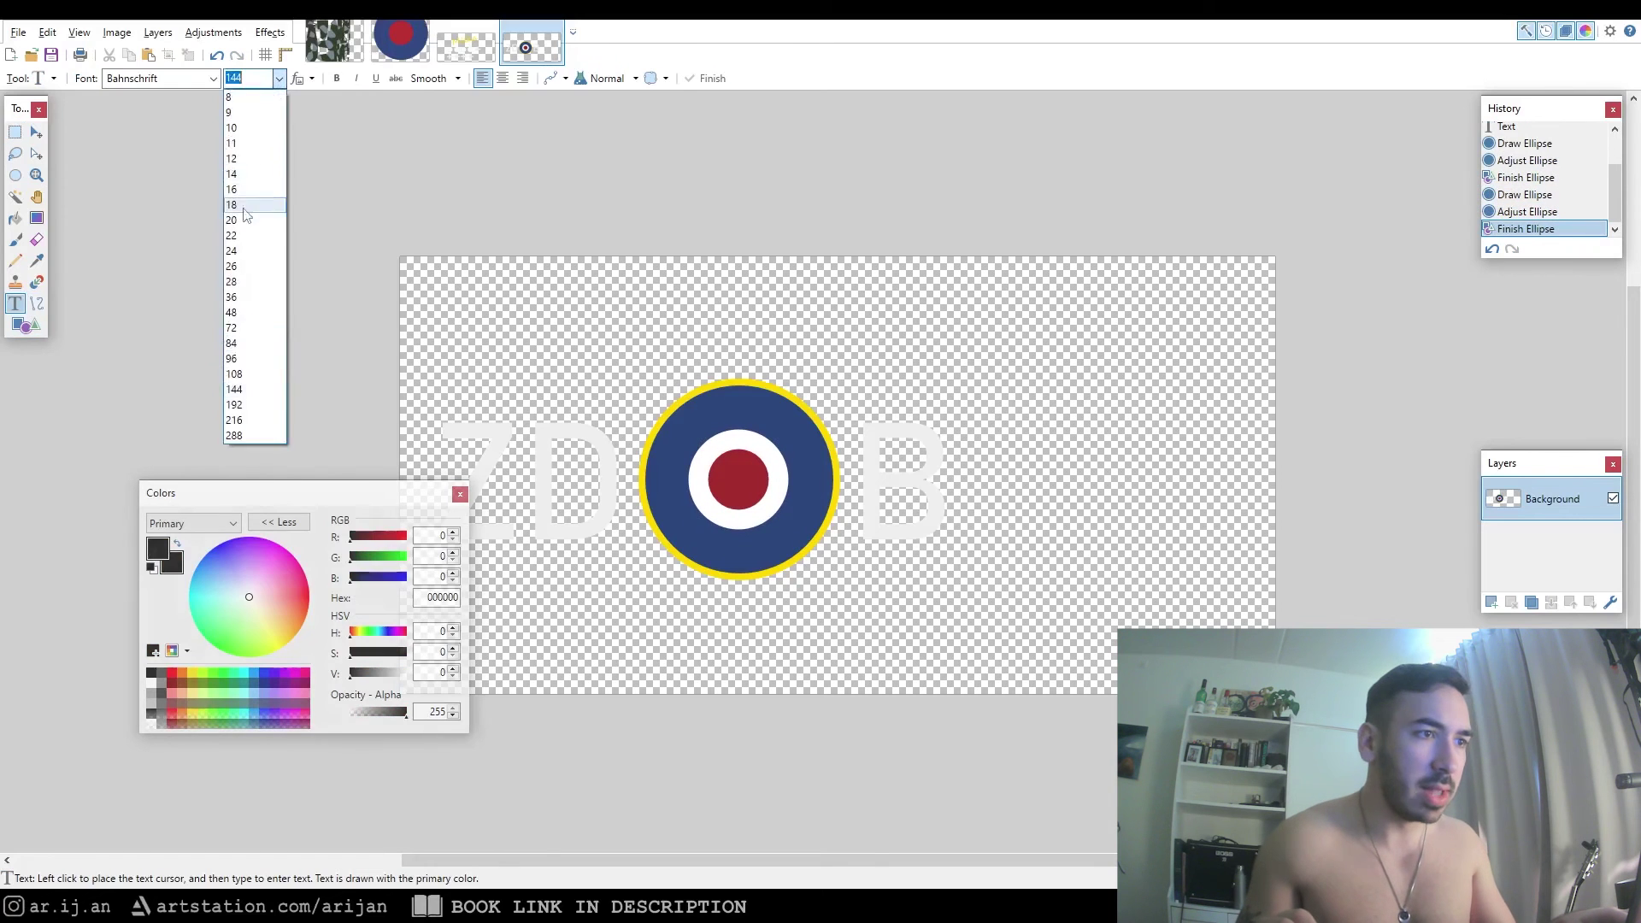
Add the black Bahnschrift text MH343 after the letter B and enlarge its font size
left_click(1007, 446)
type("MH343")
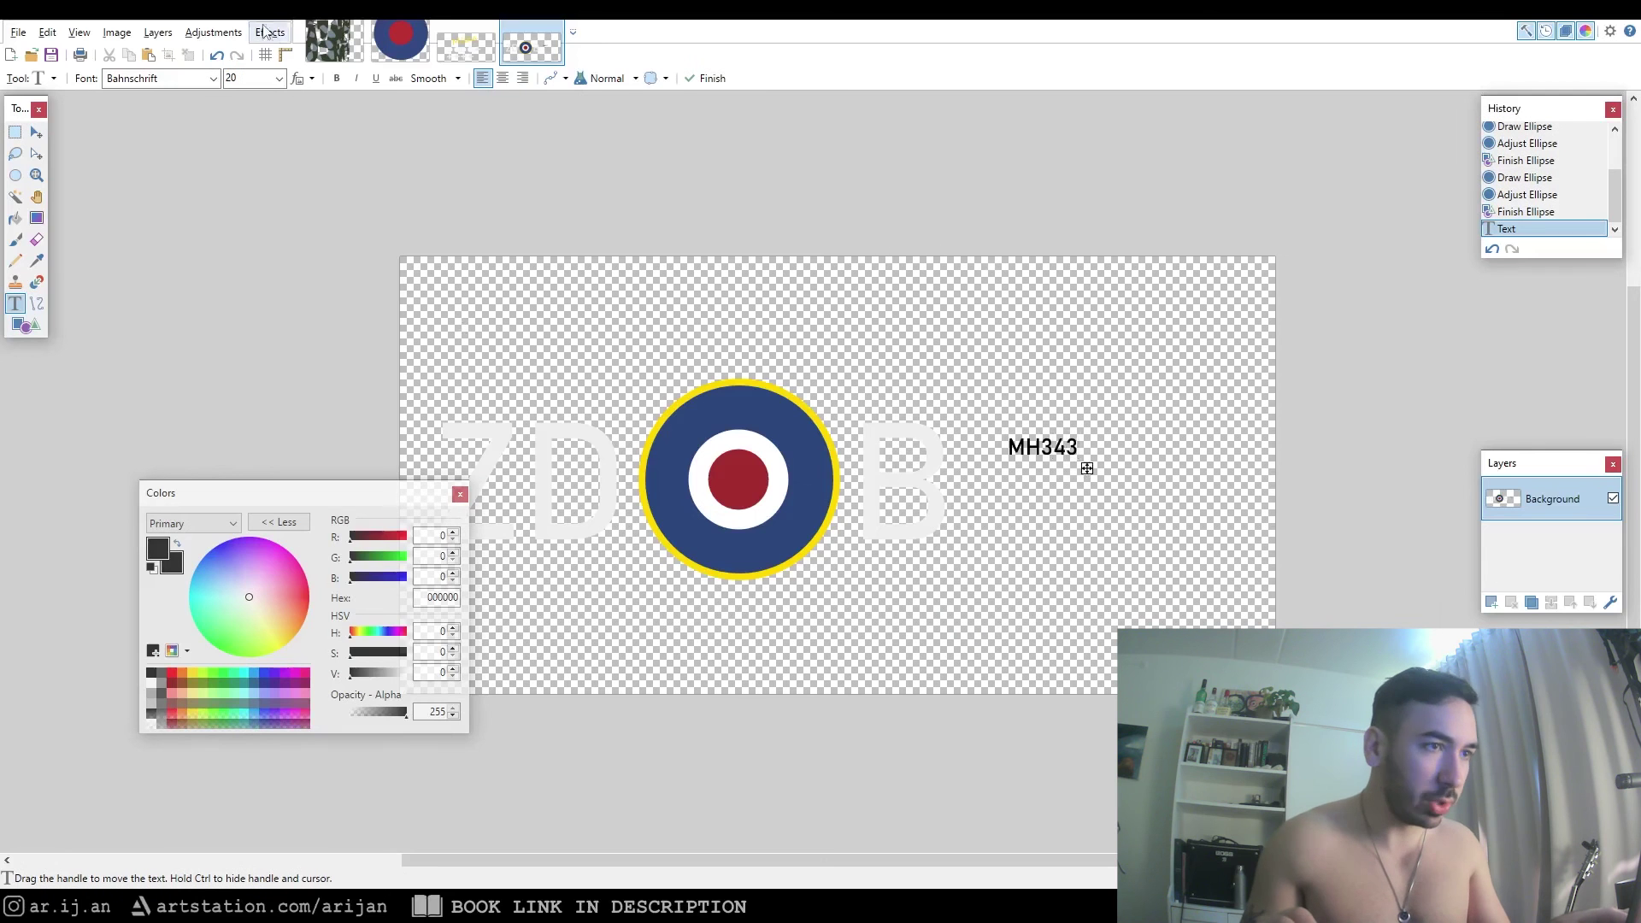
left_click(278, 78)
left_click(266, 318)
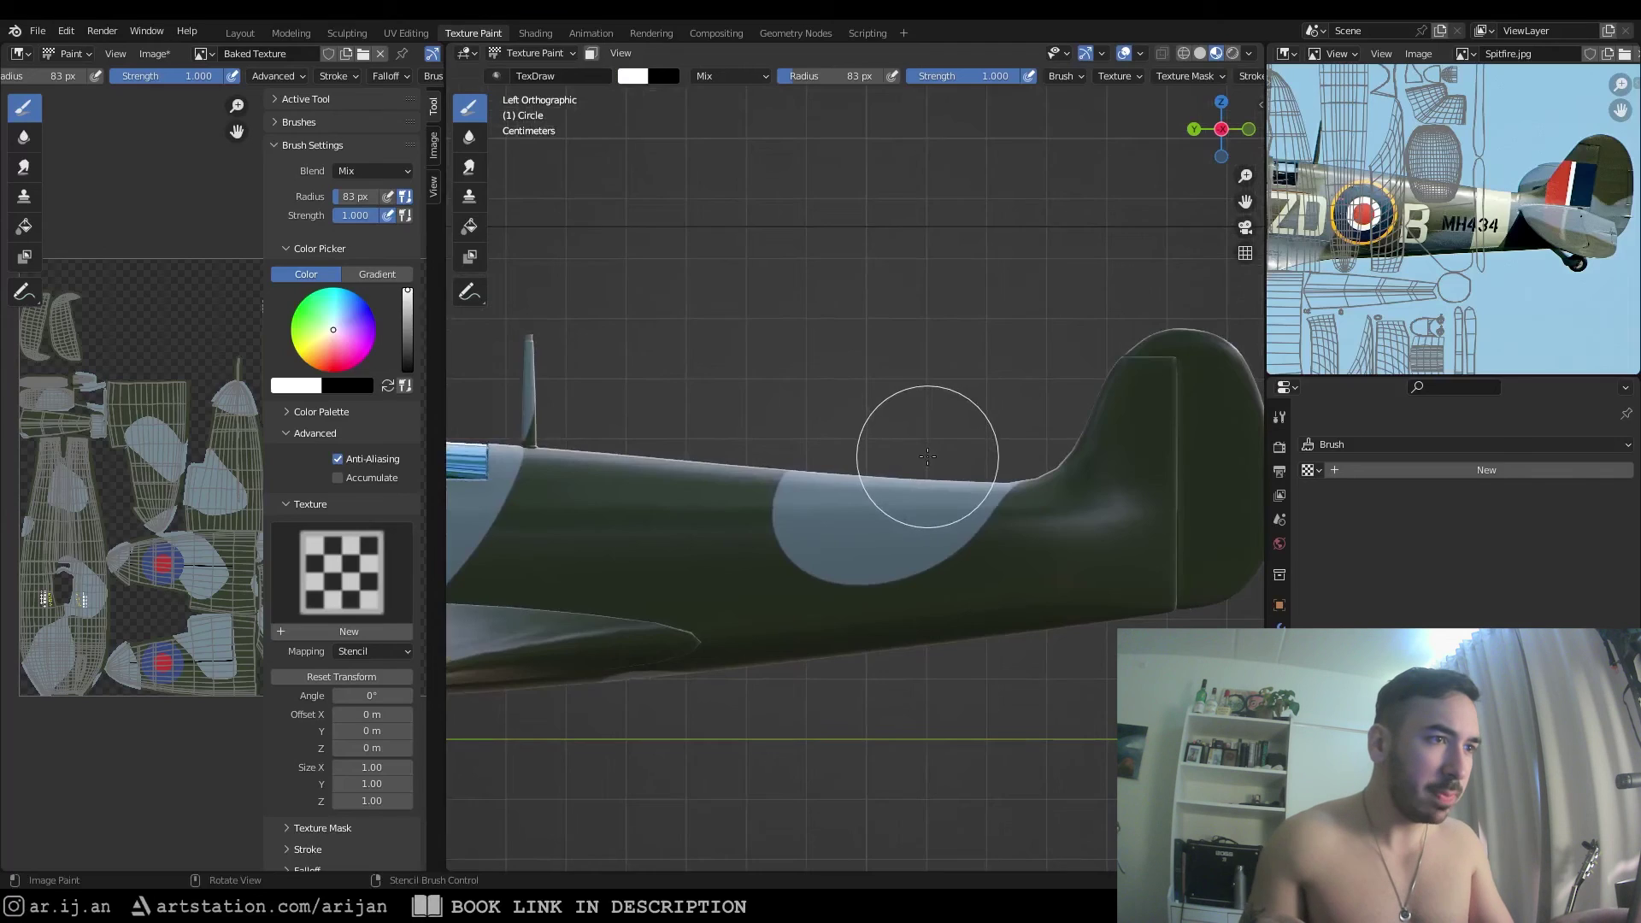
In Blender, paint a straight white vertical band around the rear fuselage from both sides, using no brush texture
left_click_drag(916, 447, 923, 769)
key("ctrl+z")
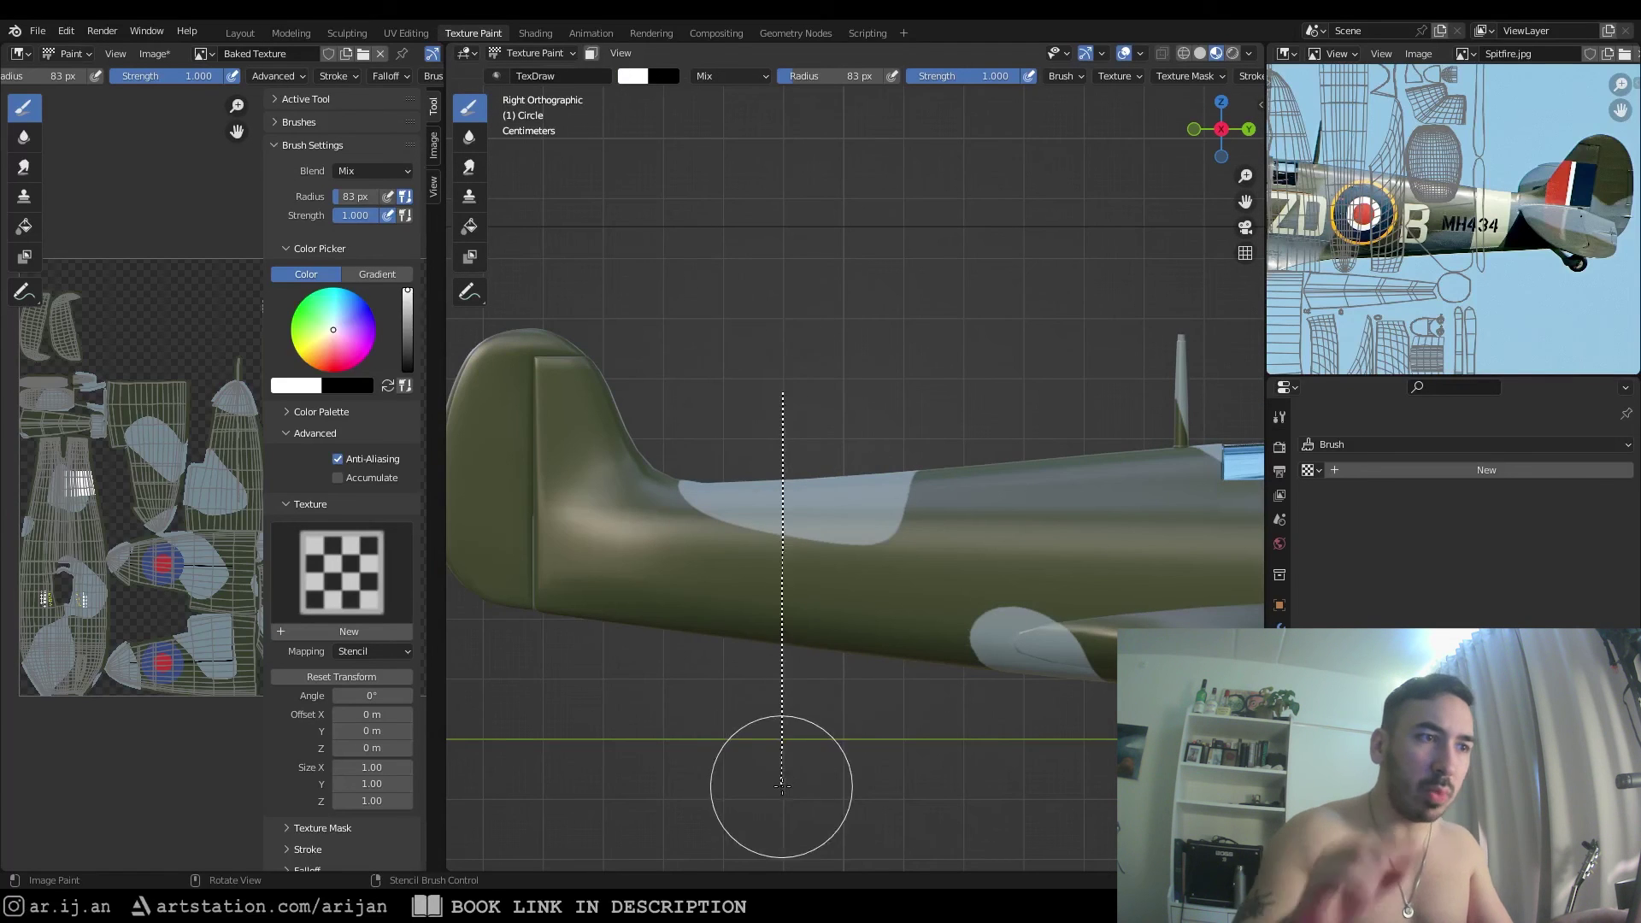
left_click_drag(781, 786, 781, 786)
key("ctrl+KP_7")
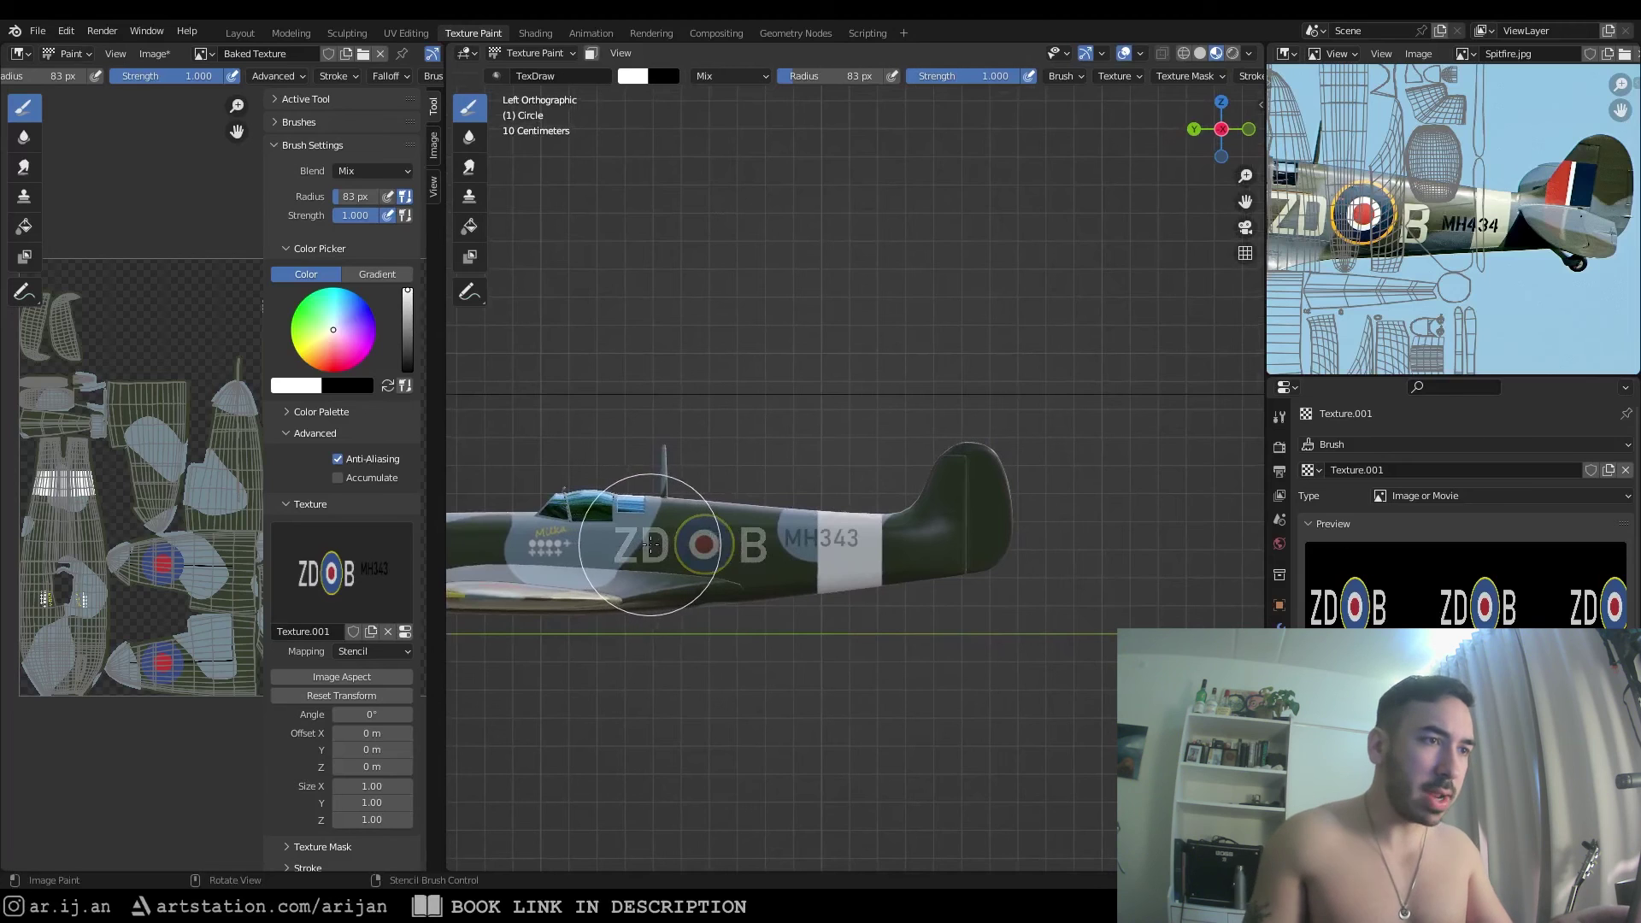
Paint the ZD roundel B and MH343 decal through the stencil along the rear fuselage
left_click_drag(915, 541, 915, 542)
key("ctrl+KP_1")
mouse_move(709, 554)
left_mouse_down()
mouse_move(620, 545)
mouse_move(634, 548)
left_mouse_up()
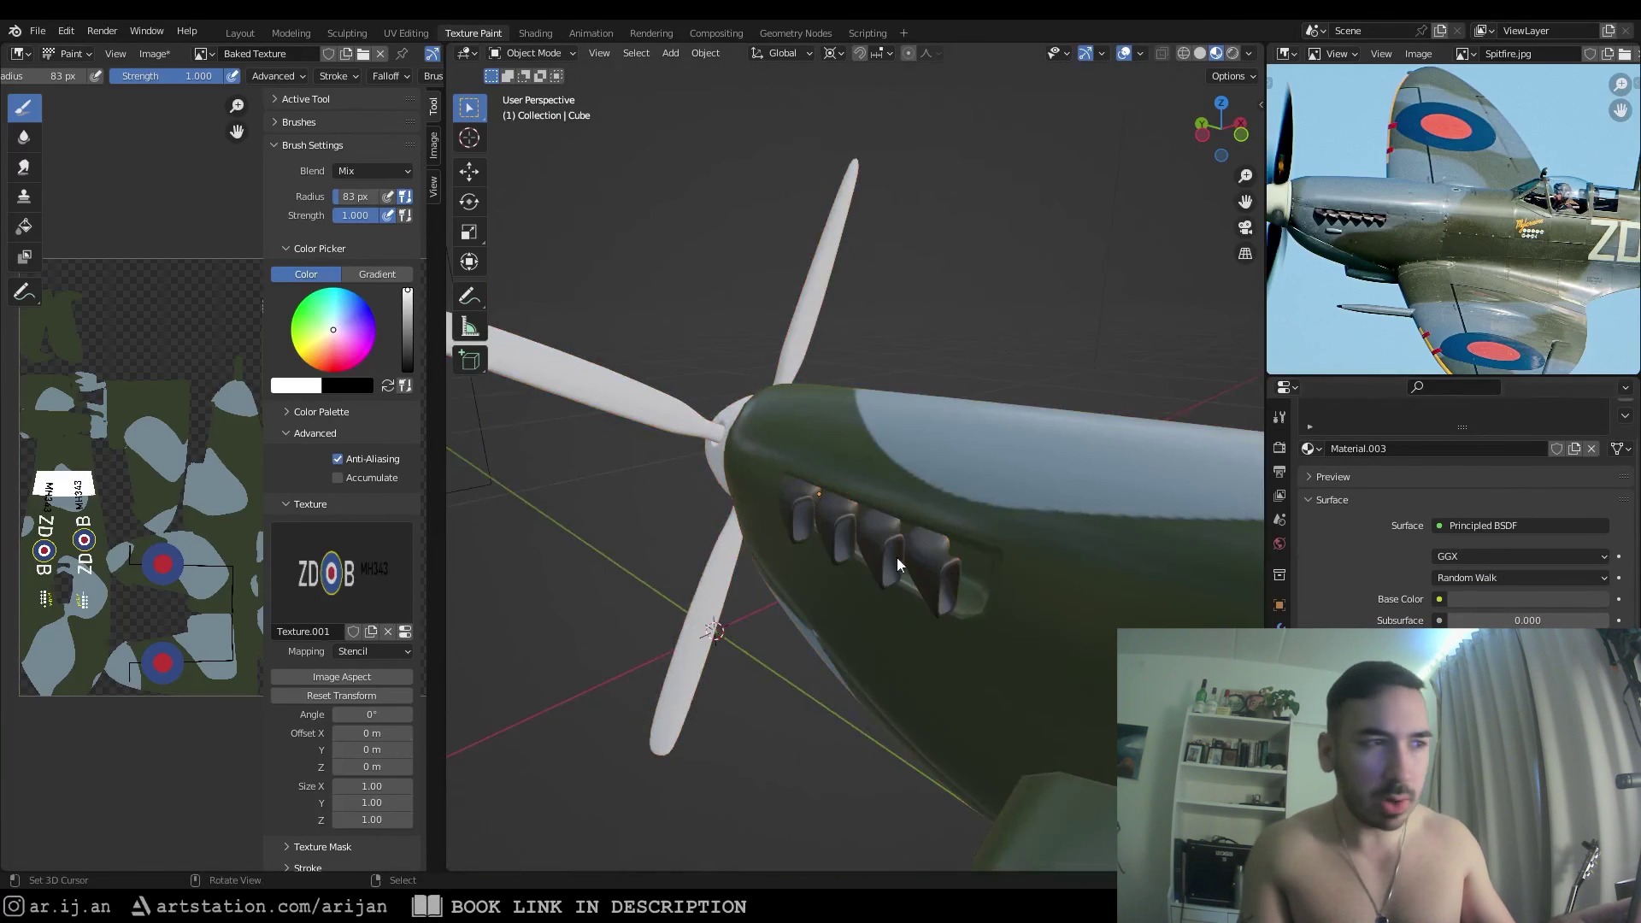
Save the file and give the propeller blades a new material with a dark base color
key("ctrl+s")
left_click(1346, 521)
left_click(1525, 665)
left_click_drag(1594, 526, 1595, 539)
middle_click_drag(855, 444, 834, 506)
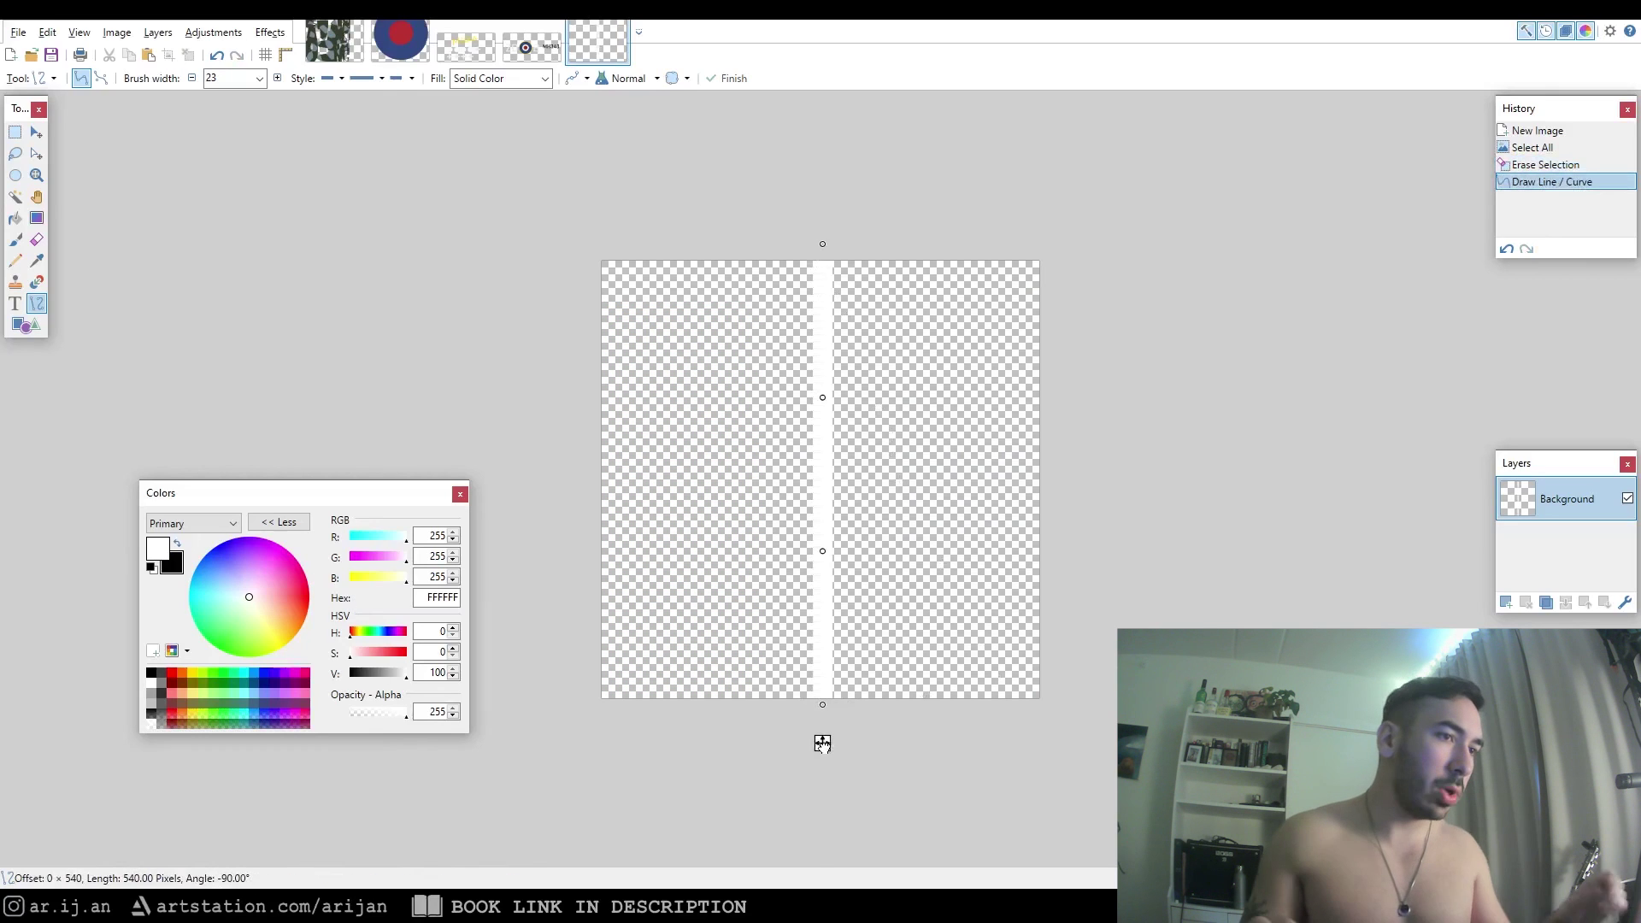
In Paint.NET, draw a white vertical stripe down the middle of a transparent image and fill beside it for the fin flash
left_click_drag(822, 743, 828, 741)
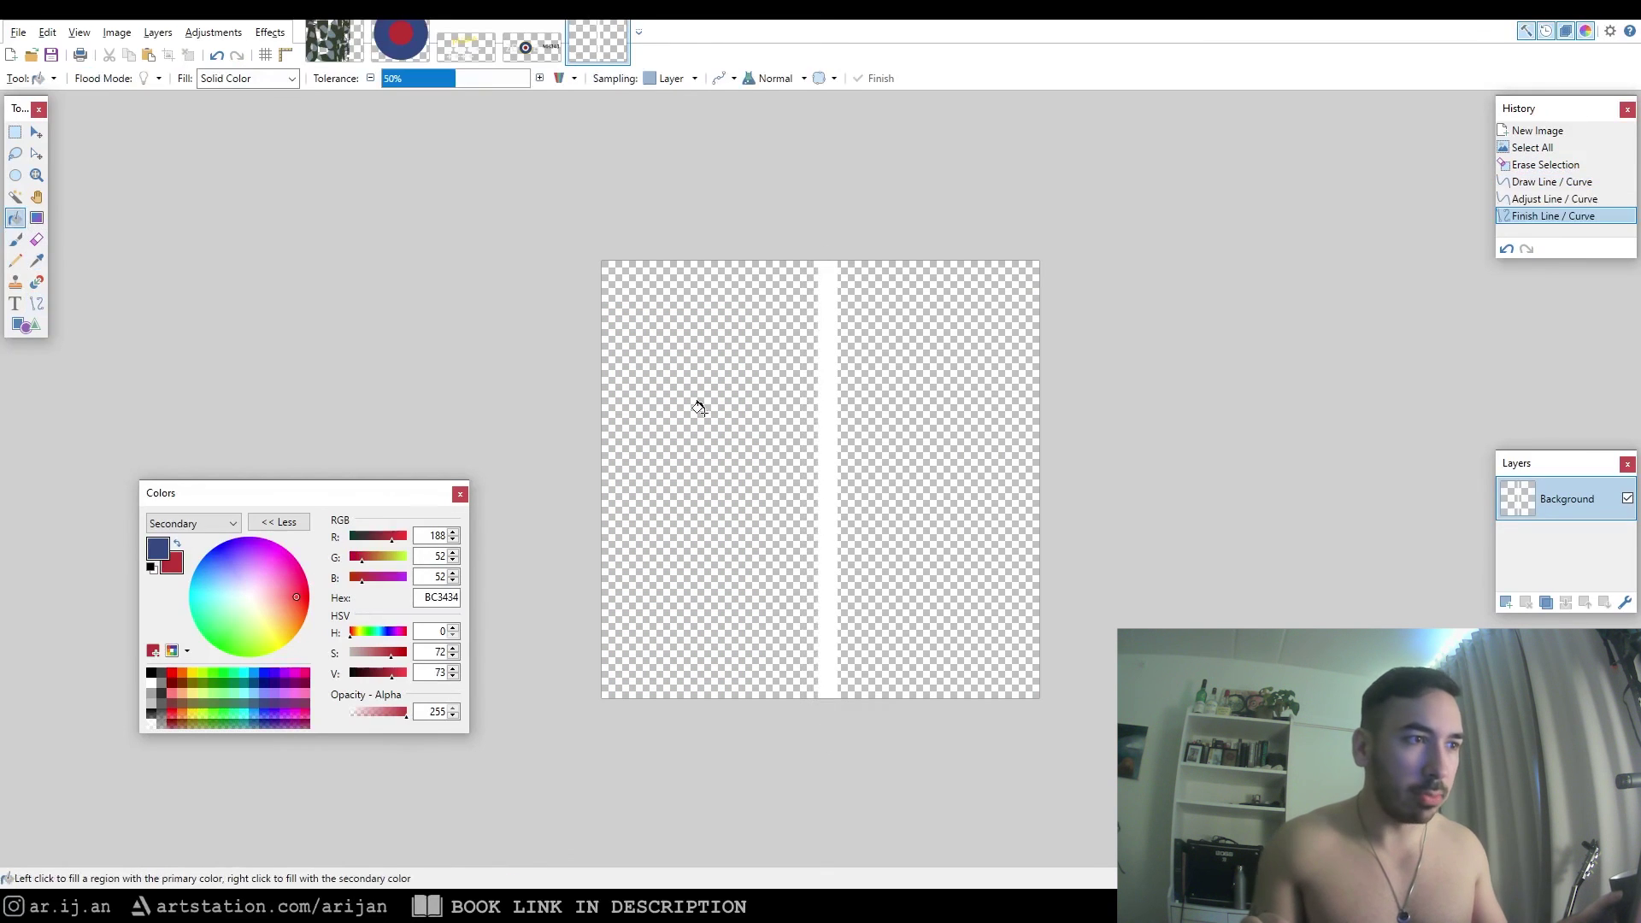
left_click(716, 428)
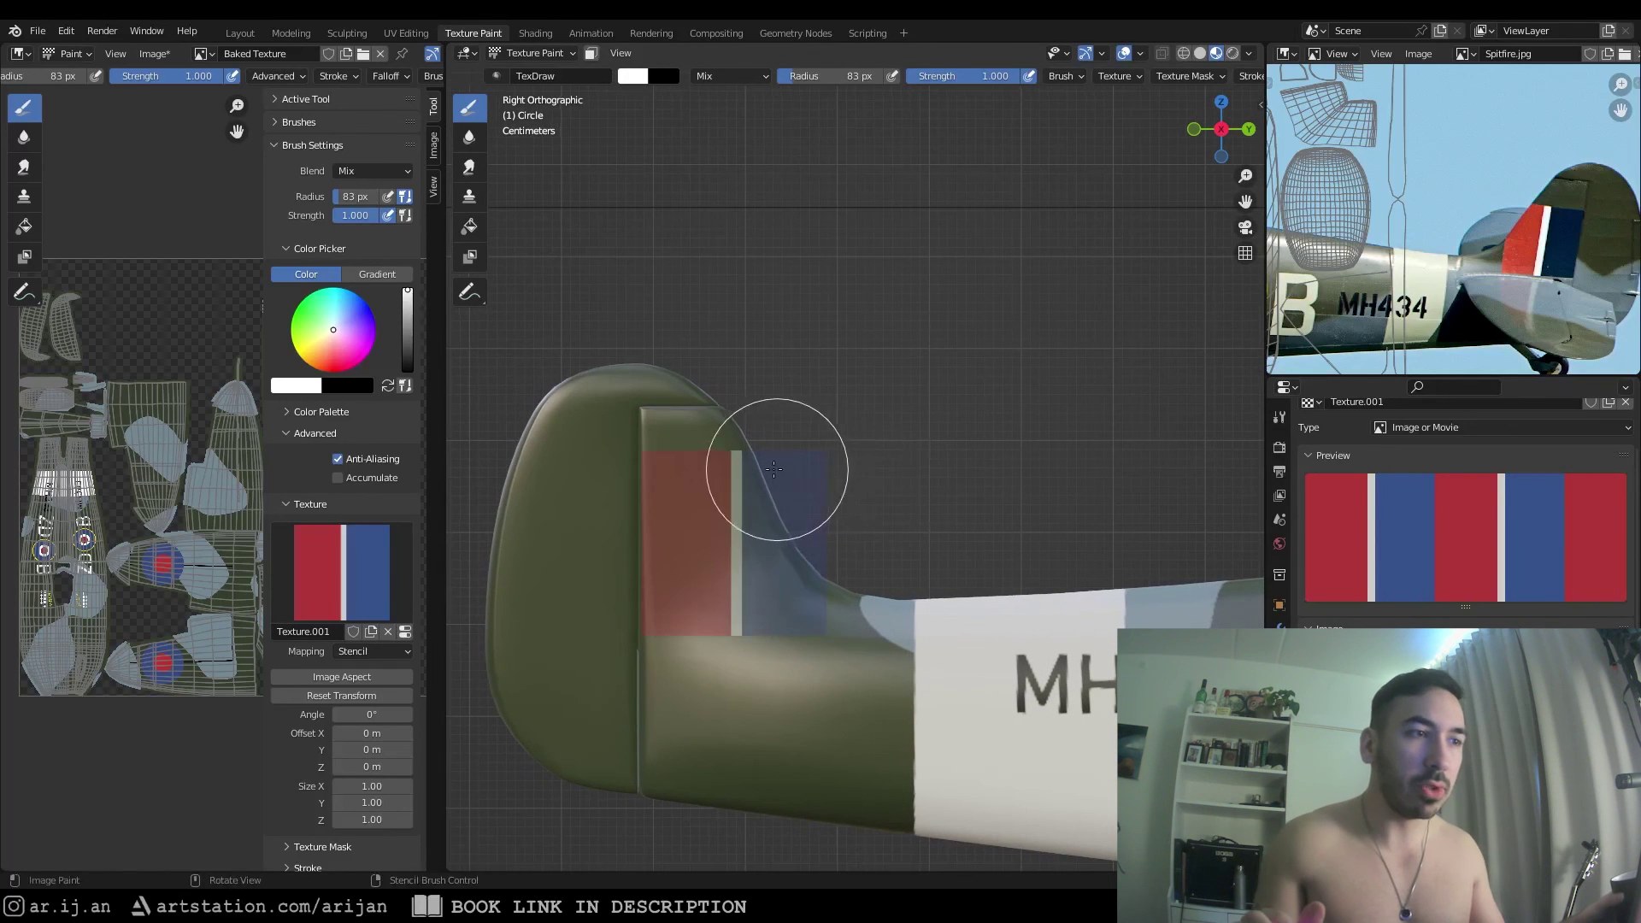
In Blender, paint the red, white and blue fin flash through the stencil onto the left side of the tail fin
key("ctrl+KP_3")
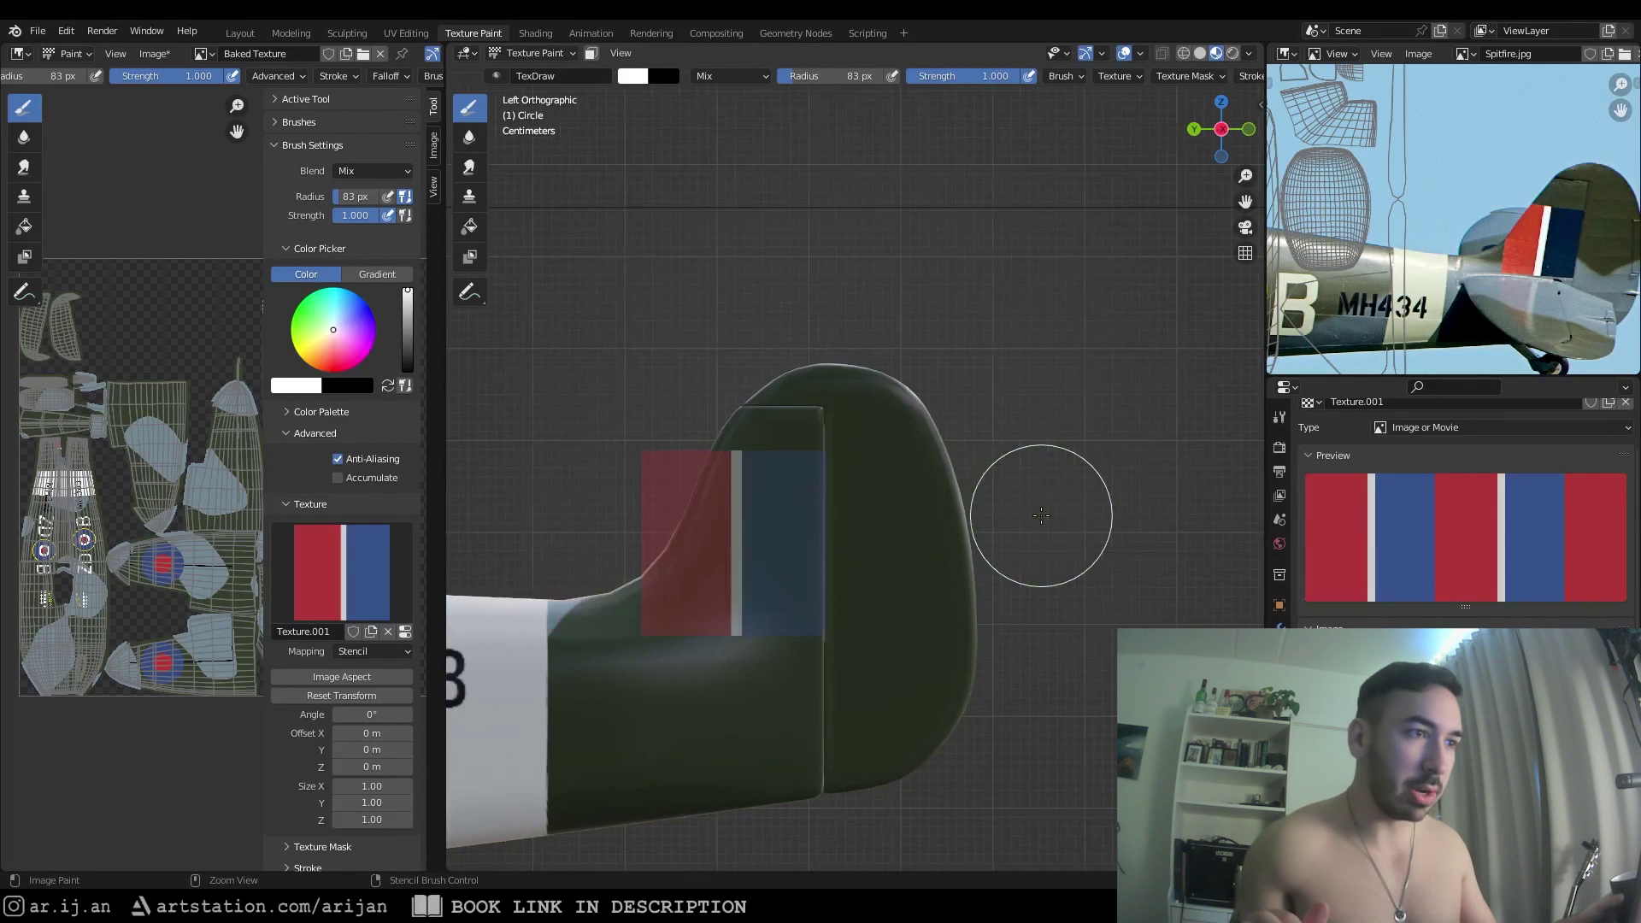
left_click_drag(826, 501, 828, 650)
middle_click_drag(685, 481, 772, 550)
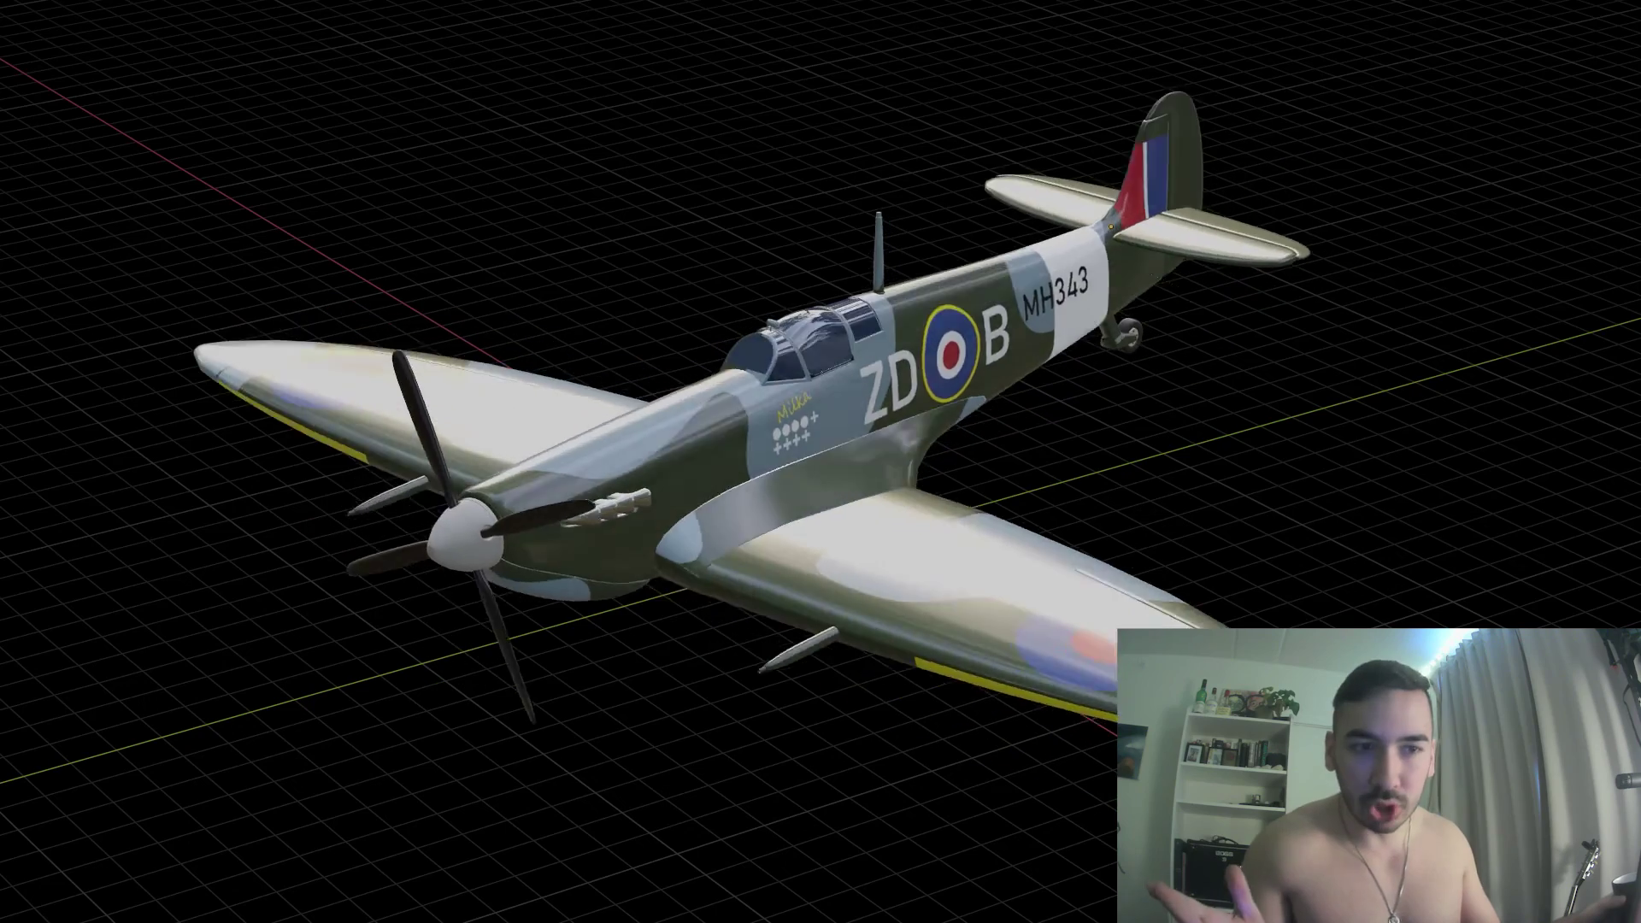